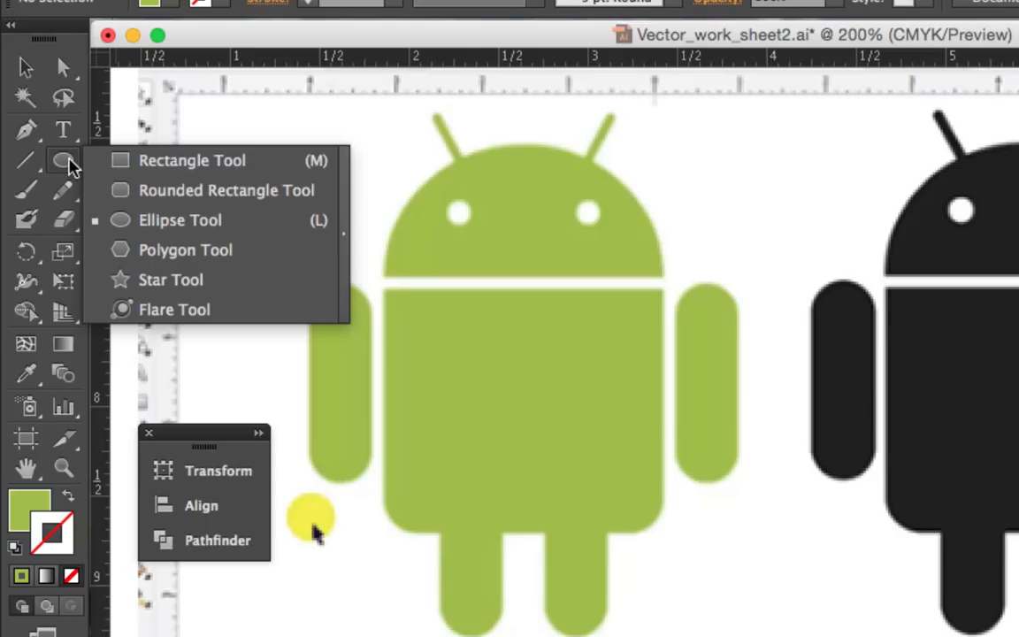
Draw green rectangles over the black Android's torso and the straight middle section of its left arm
left_click(176, 165)
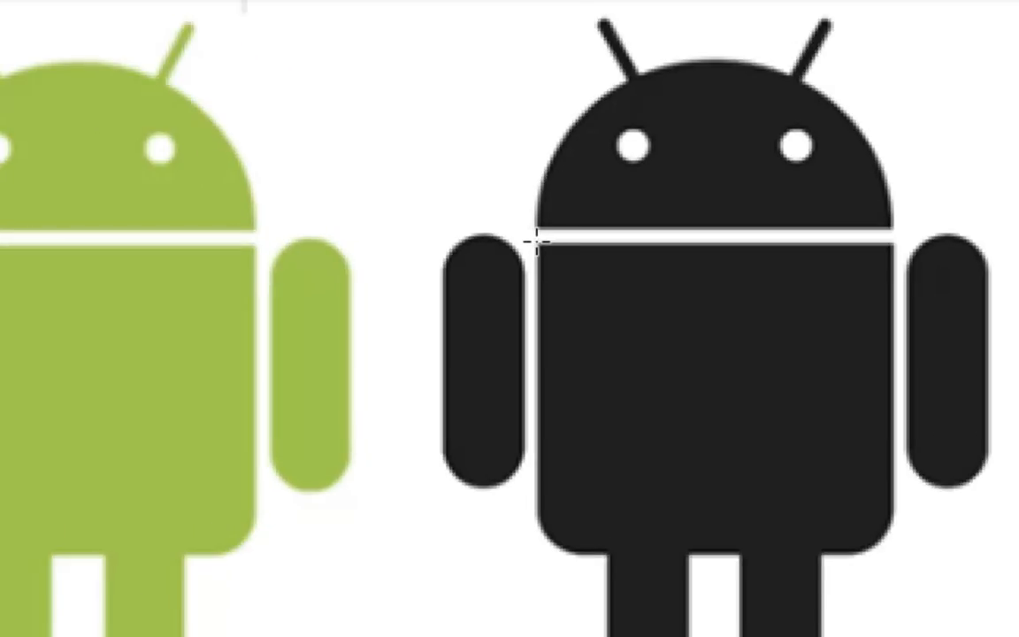
left_click_drag(536, 241, 891, 502)
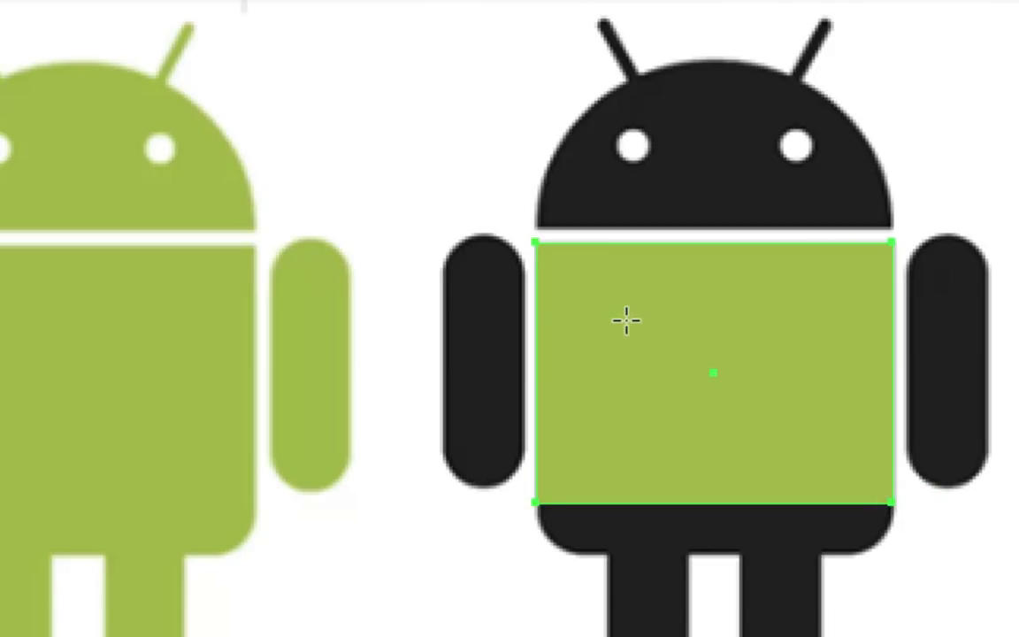
scroll(626, 322, "right", 3)
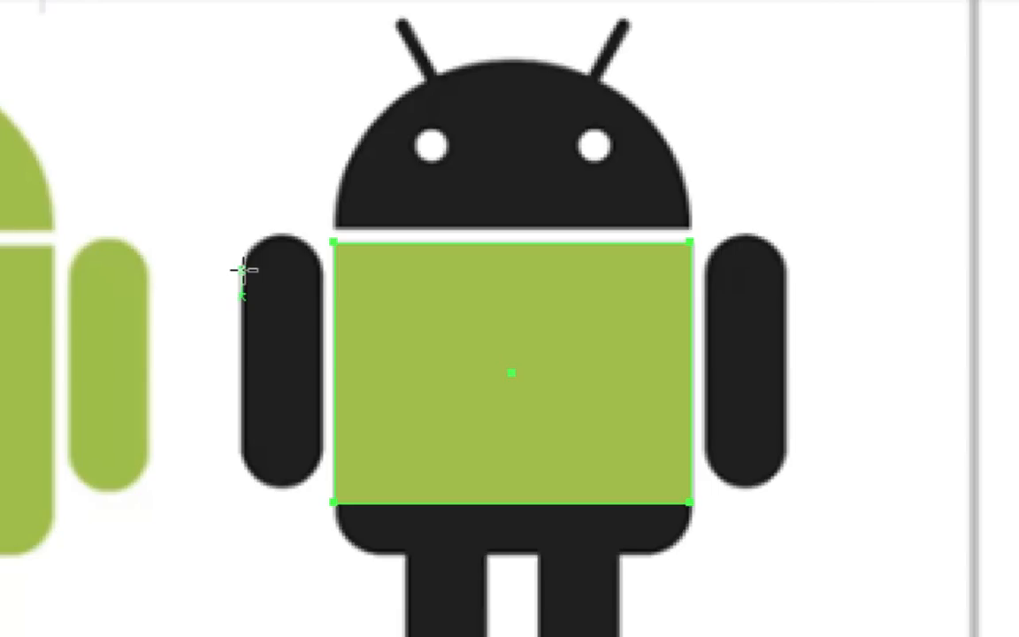
left_click_drag(244, 269, 322, 456)
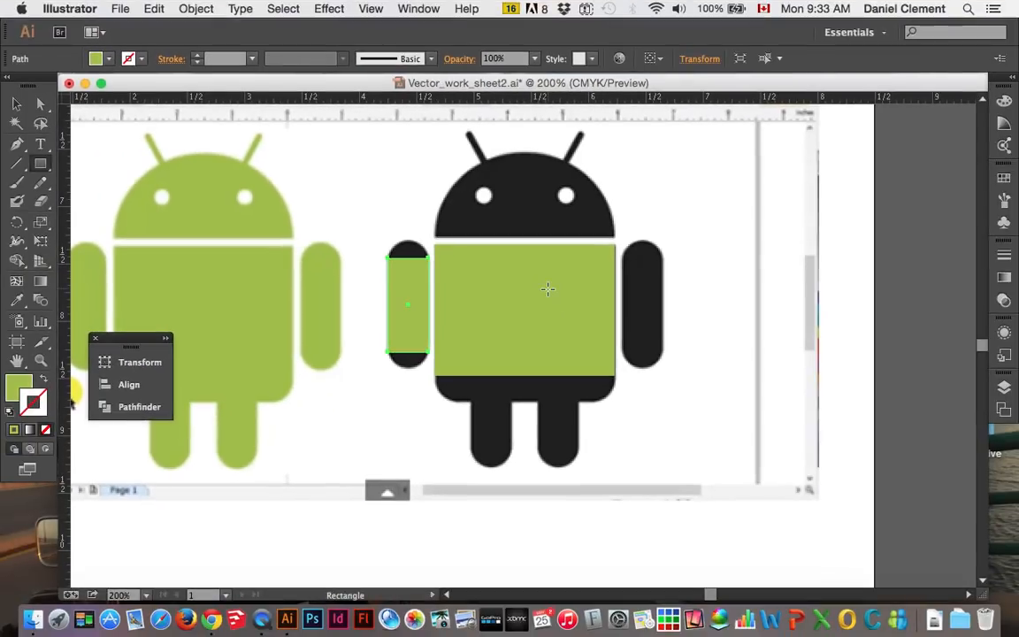
Try placing a duplicate of the left arm's rectangle over the right arm, and remove the duplicate
key("v")
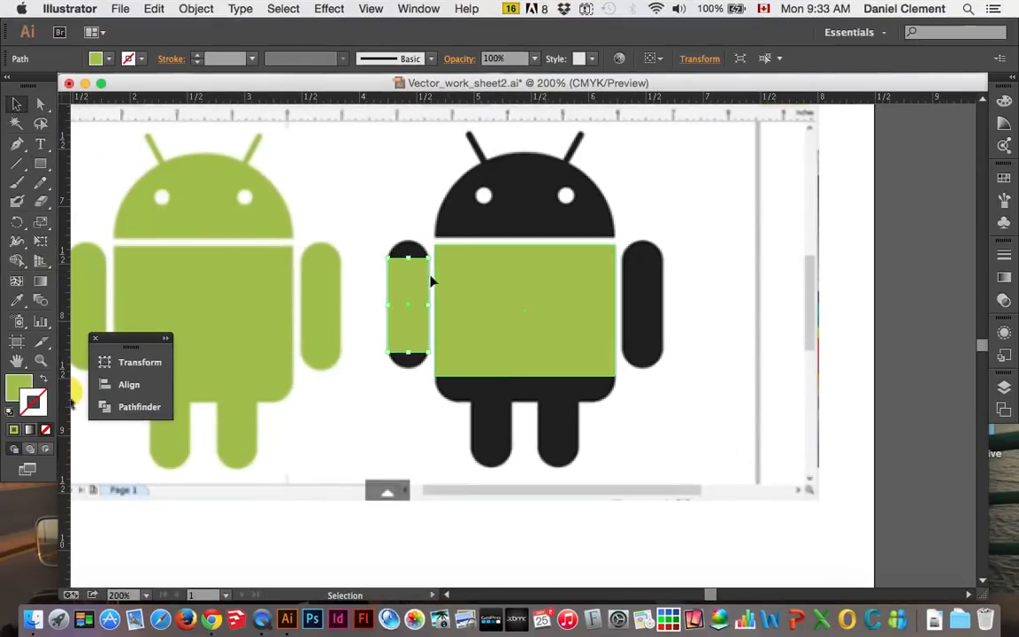
left_click(396, 206)
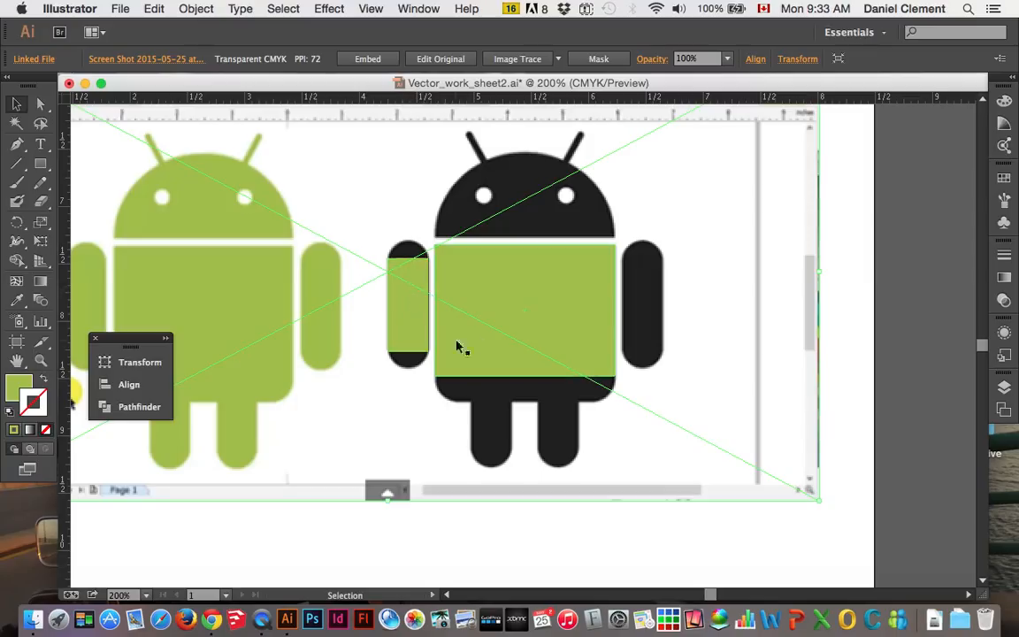
left_click(403, 299)
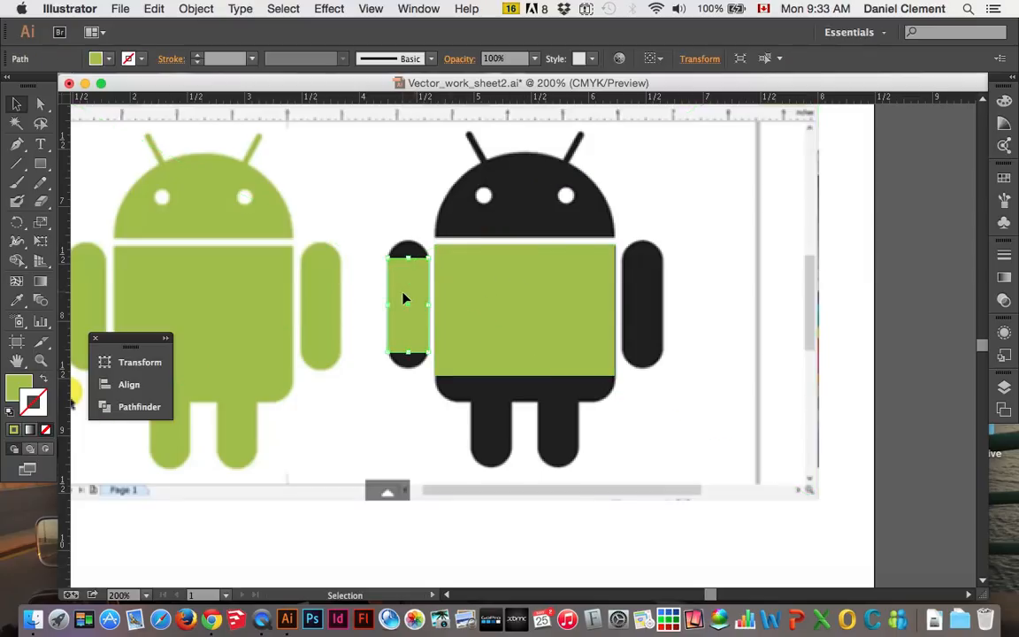
key("a")
key("v")
left_click(155, 10)
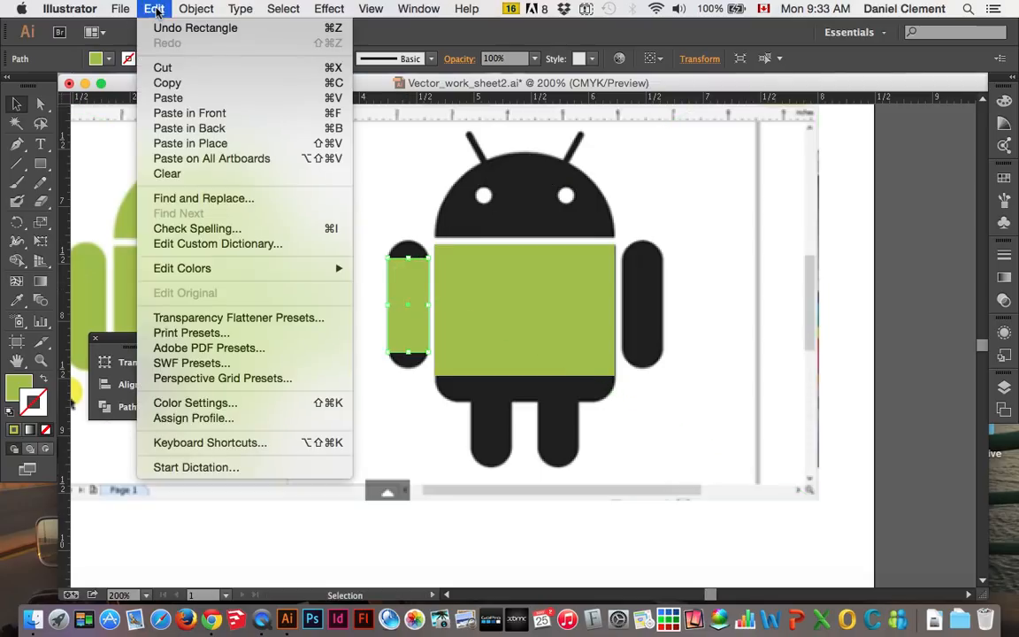
left_click(219, 118)
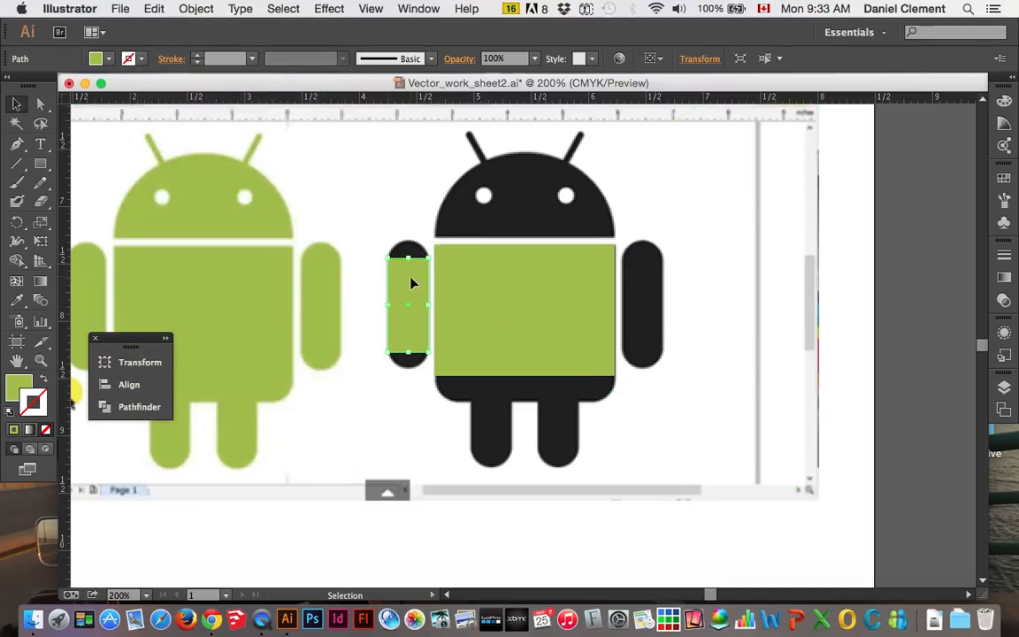
left_click_drag(409, 288, 644, 299)
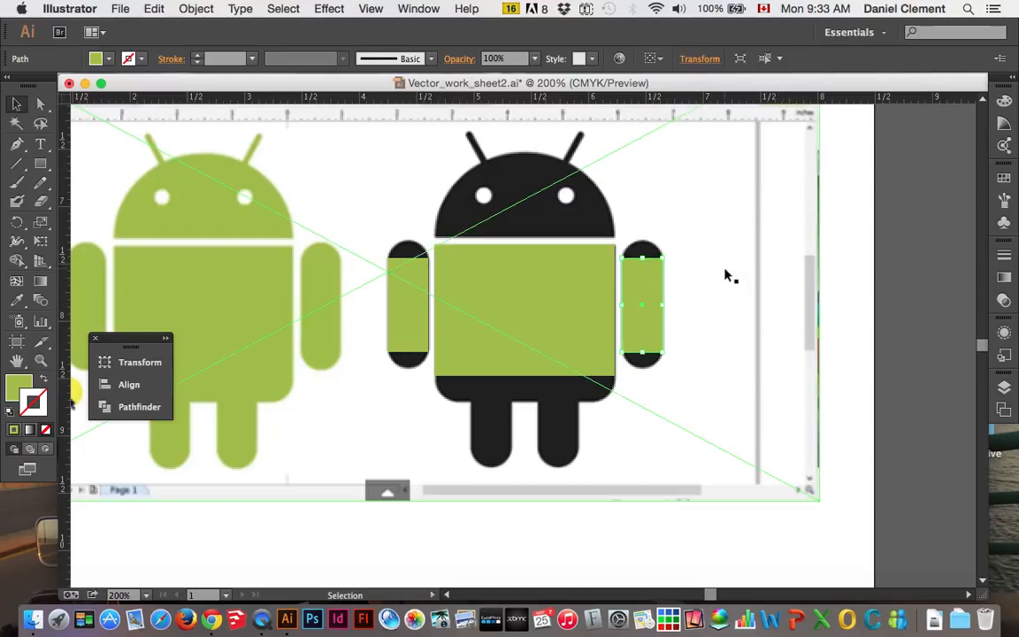
key("Delete")
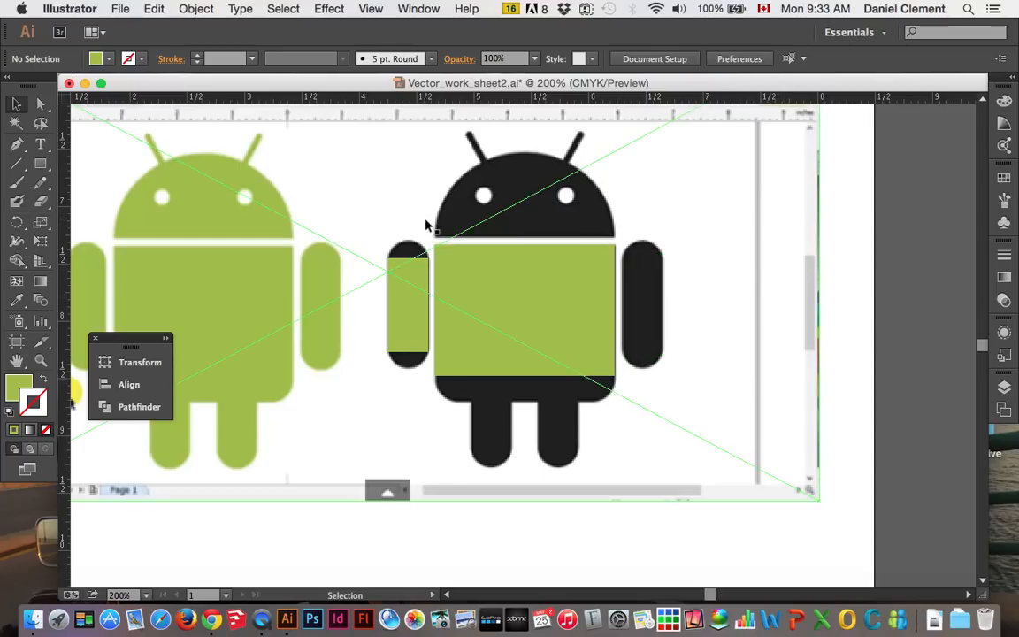
Draw a wide trial ellipse below the black Android and a trial perfect circle to its lower right
key("super+equal")
key("super+equal")
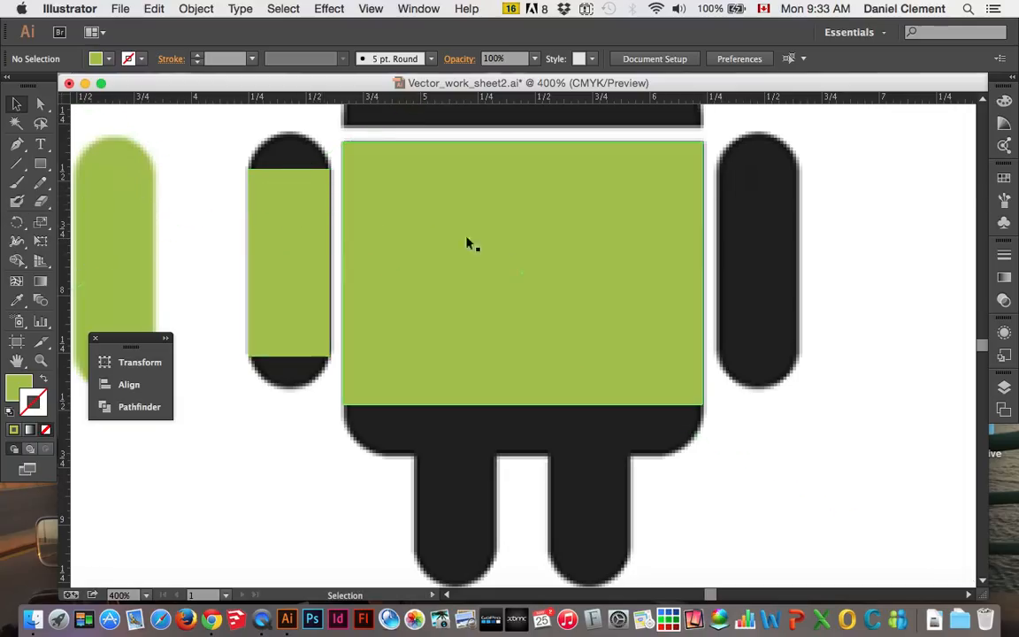
scroll(650, 319, "up", 3)
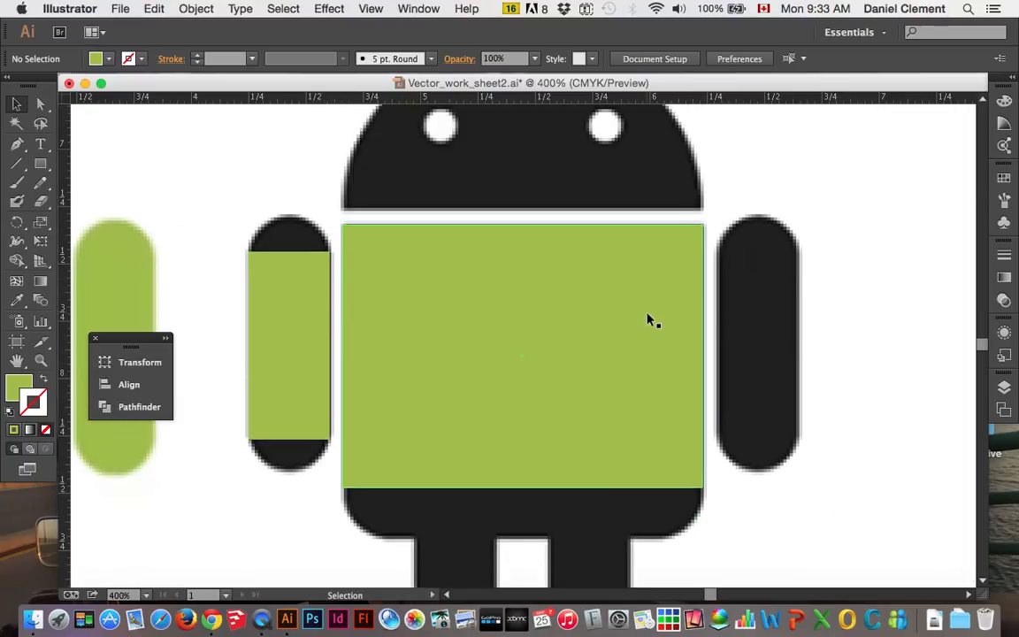
scroll(651, 320, "down", 2)
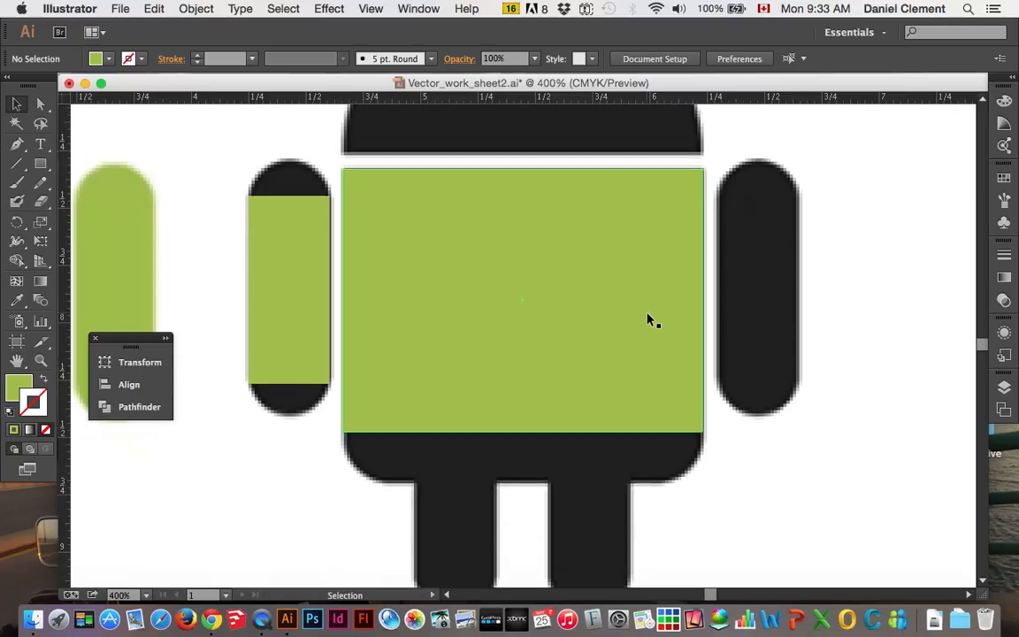
left_click(41, 171)
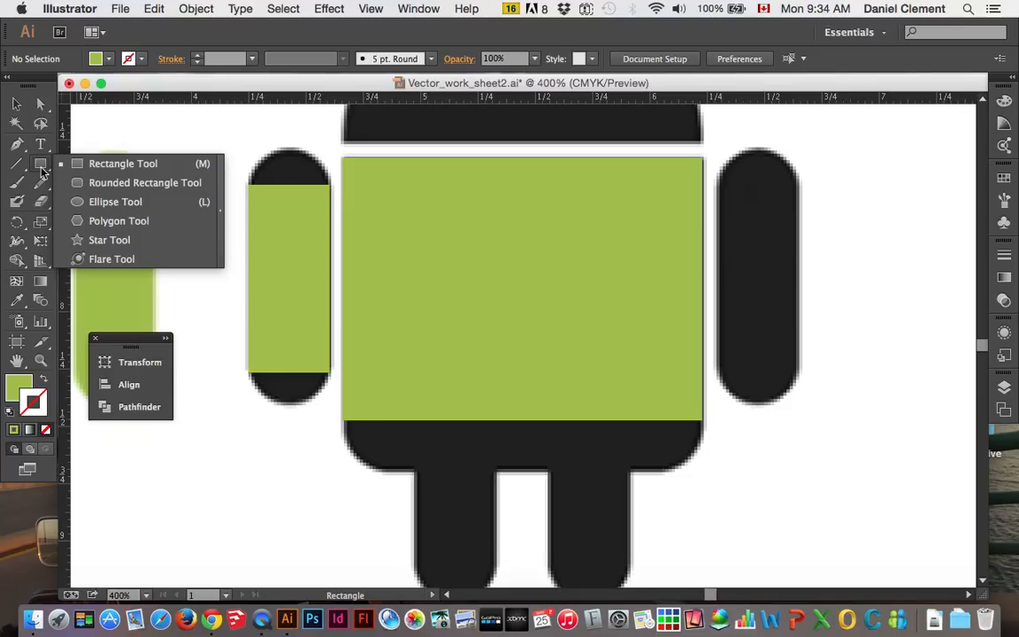
left_click(115, 202)
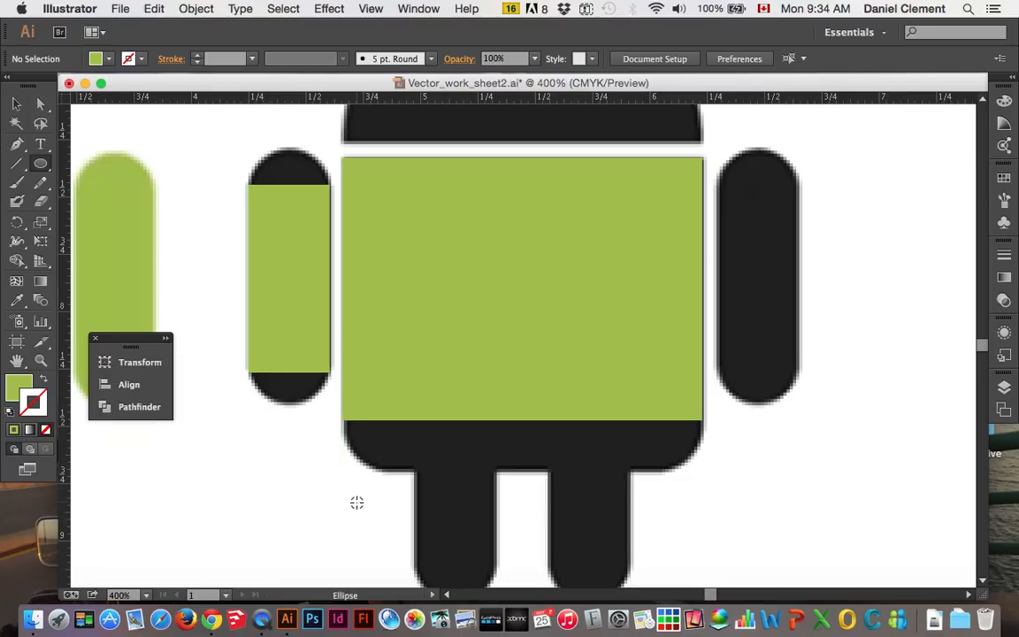
key("super+minus")
key("super+minus")
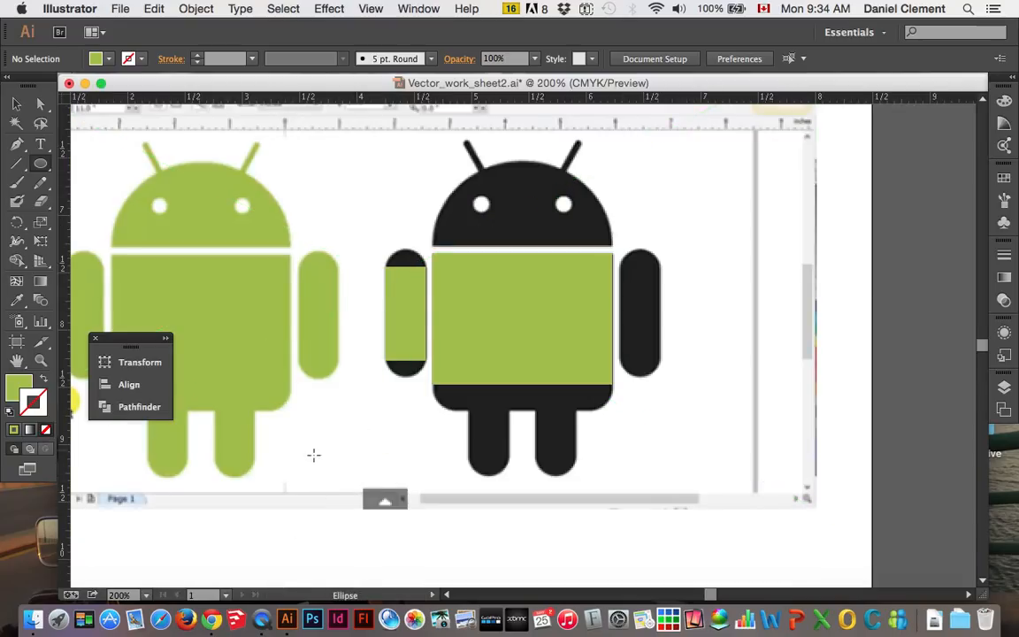
left_click_drag(302, 443, 705, 511)
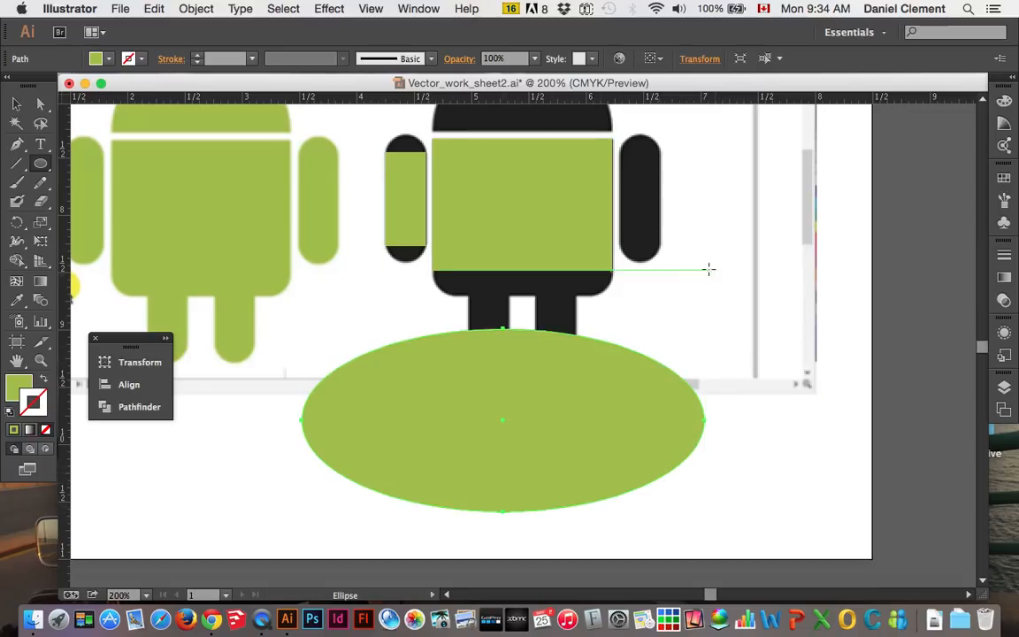
left_click_drag(709, 270, 828, 406)
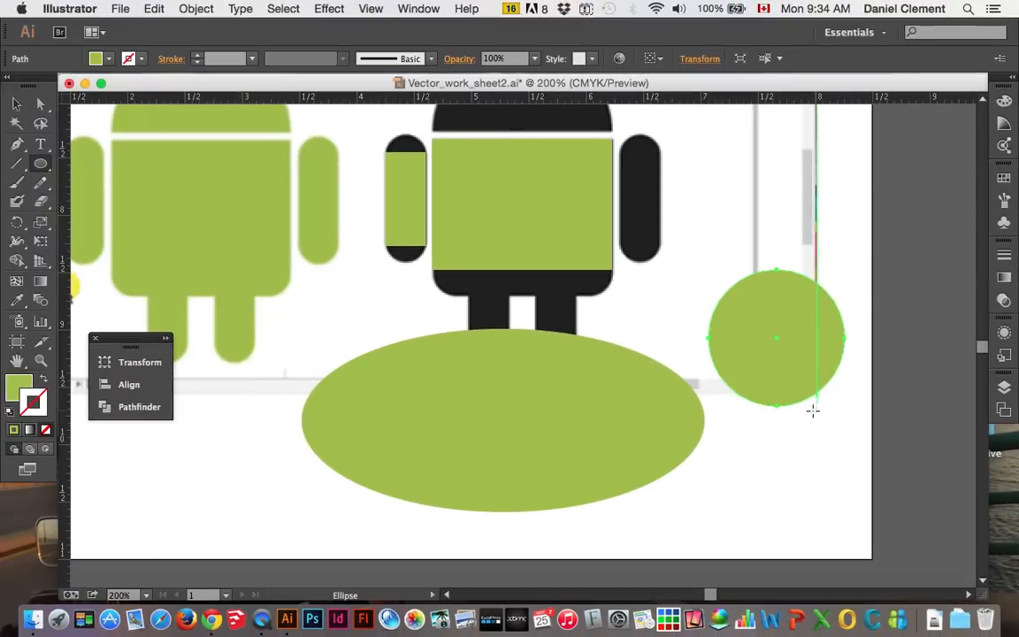
Delete the trial circle and the wide trial ellipse
key("Delete")
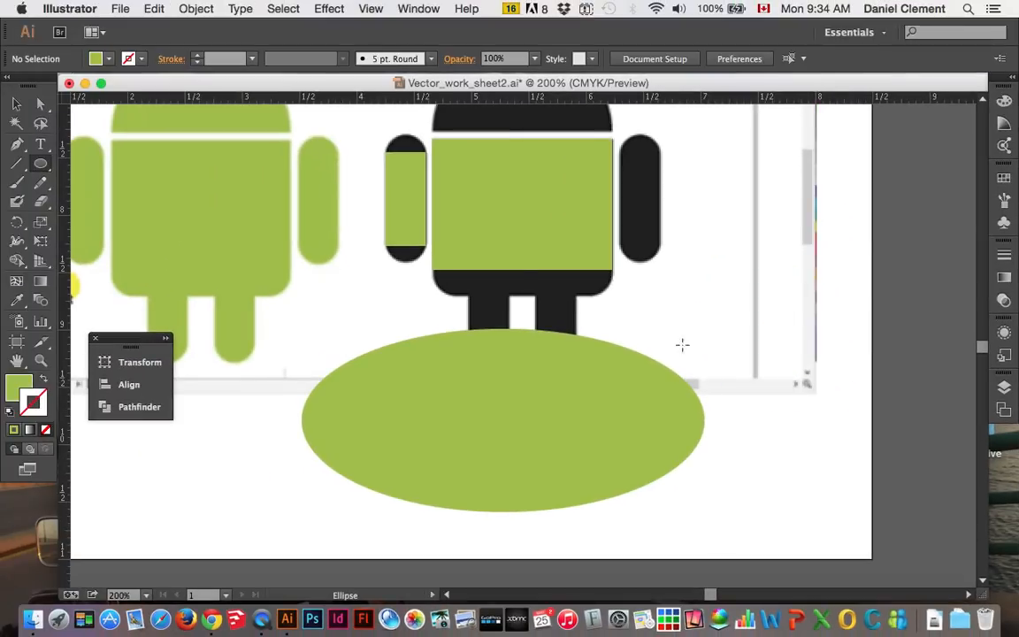
key("v")
left_click(16, 103)
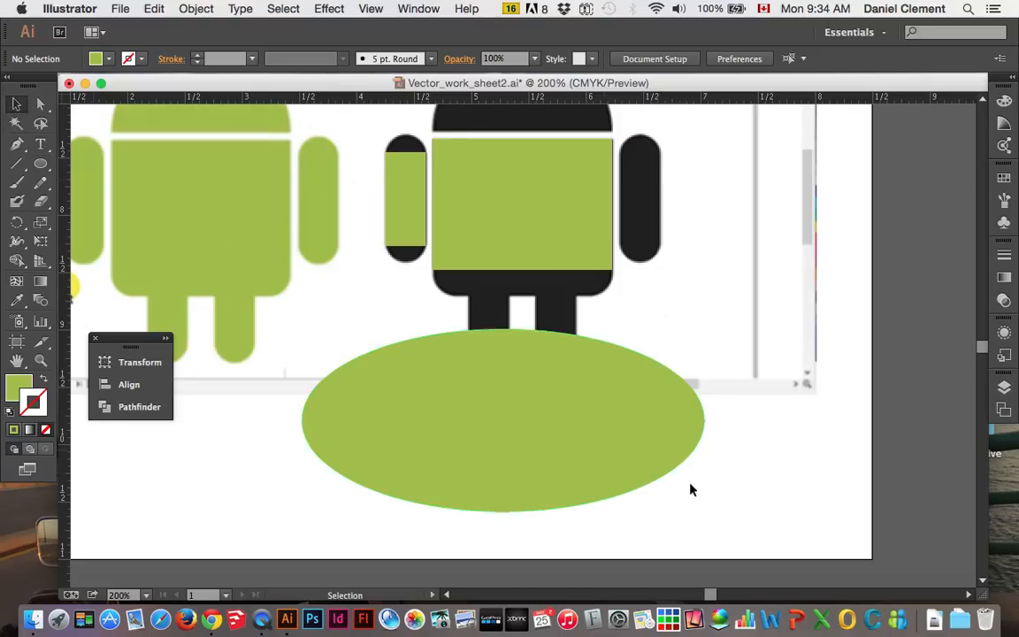
left_click(534, 428)
key("Delete")
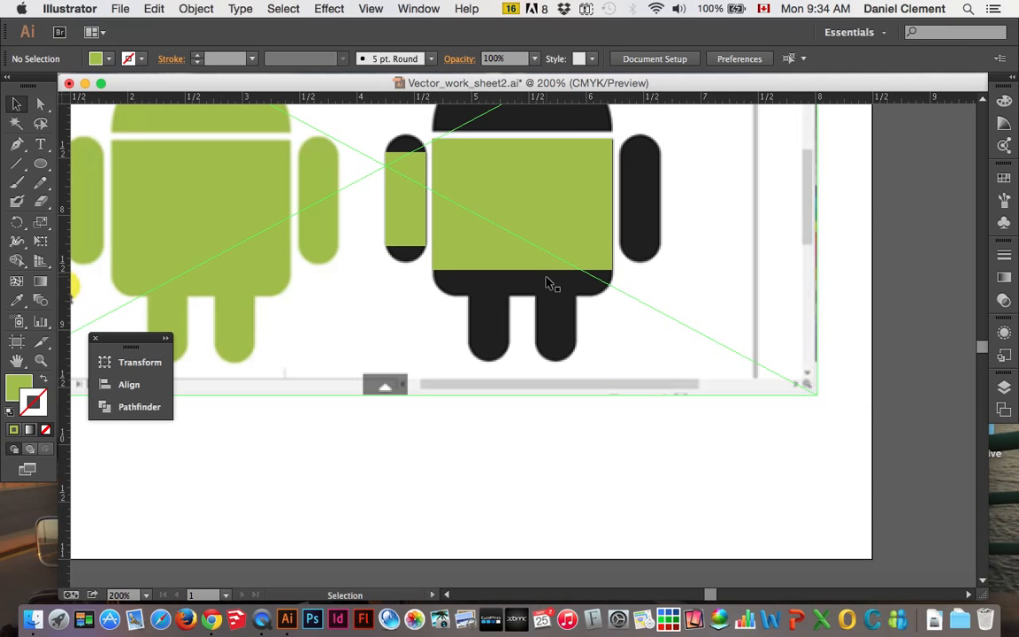
Draw a perfect circle about 0.35 in wide above the left arm's rectangle, matching the rectangle's width
key("super+equal")
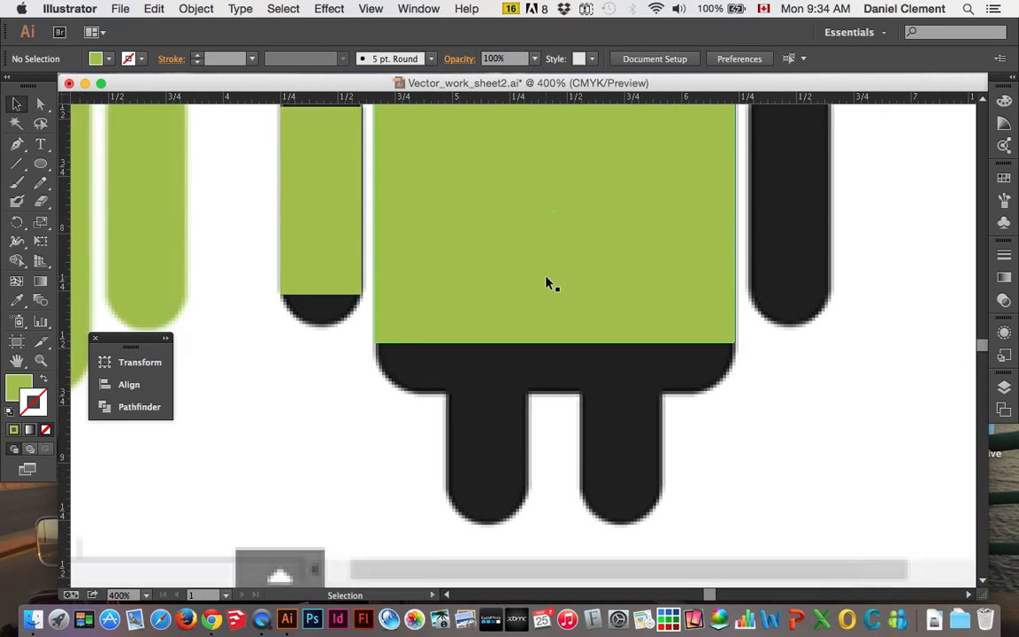
scroll(546, 283, "up", 5)
left_click(41, 164)
left_click(43, 165)
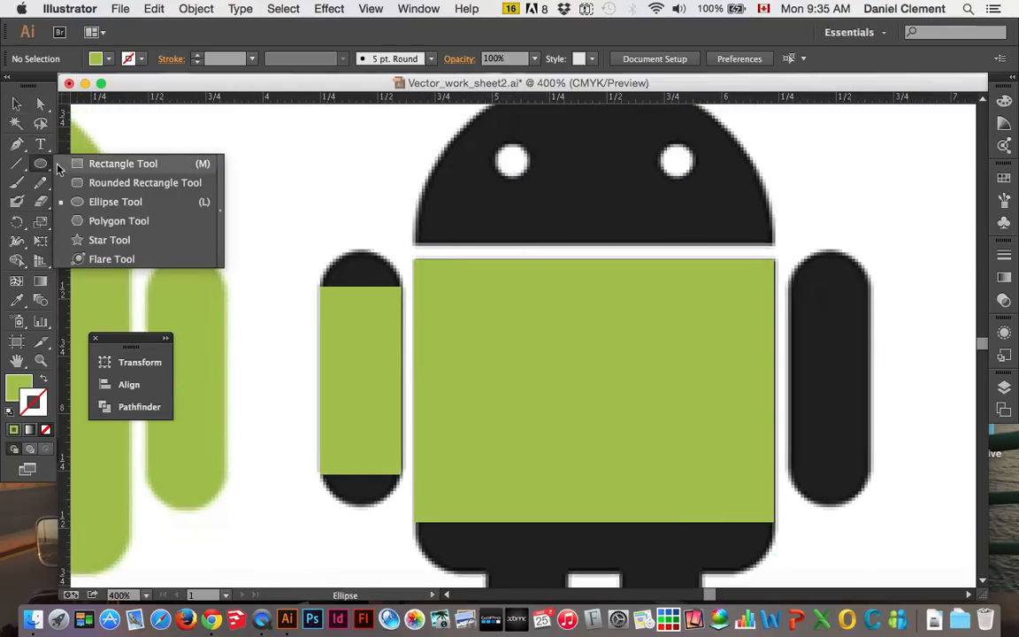
left_click(106, 179)
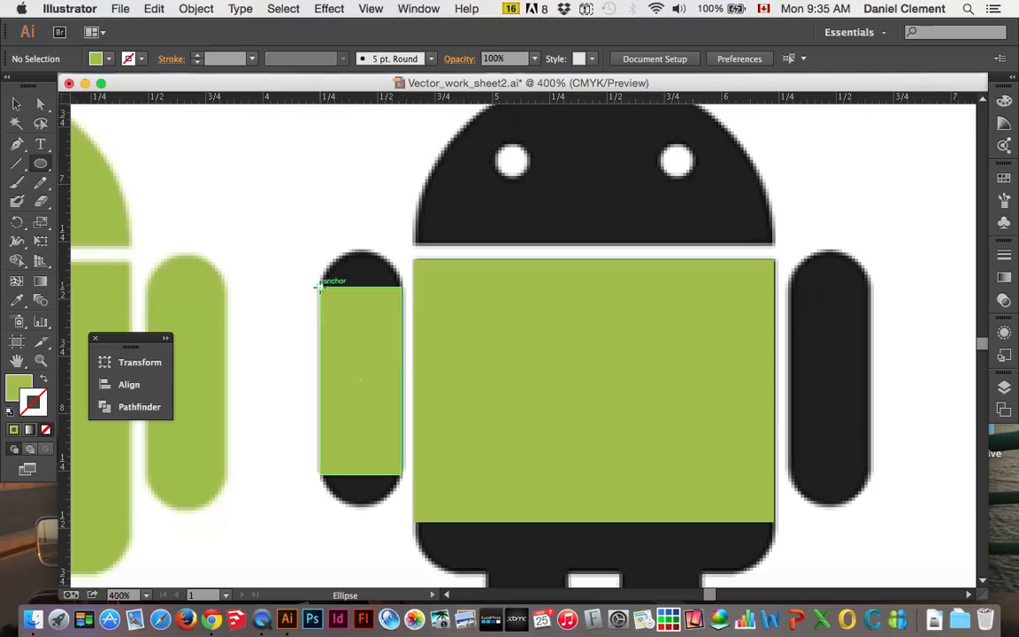
left_click_drag(320, 285, 403, 220)
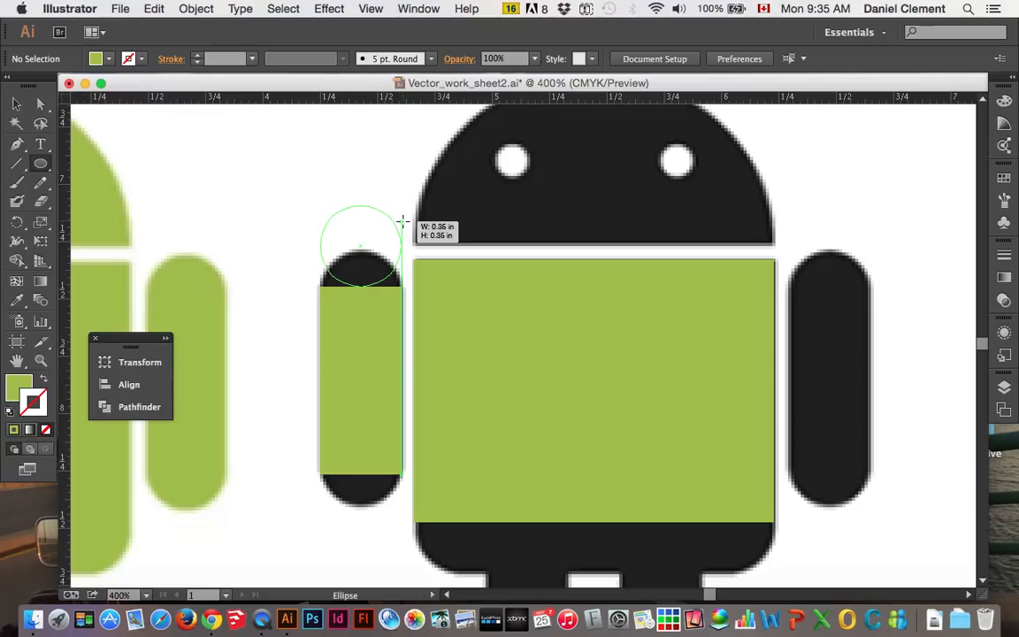
left_click_drag(402, 220, 401, 234)
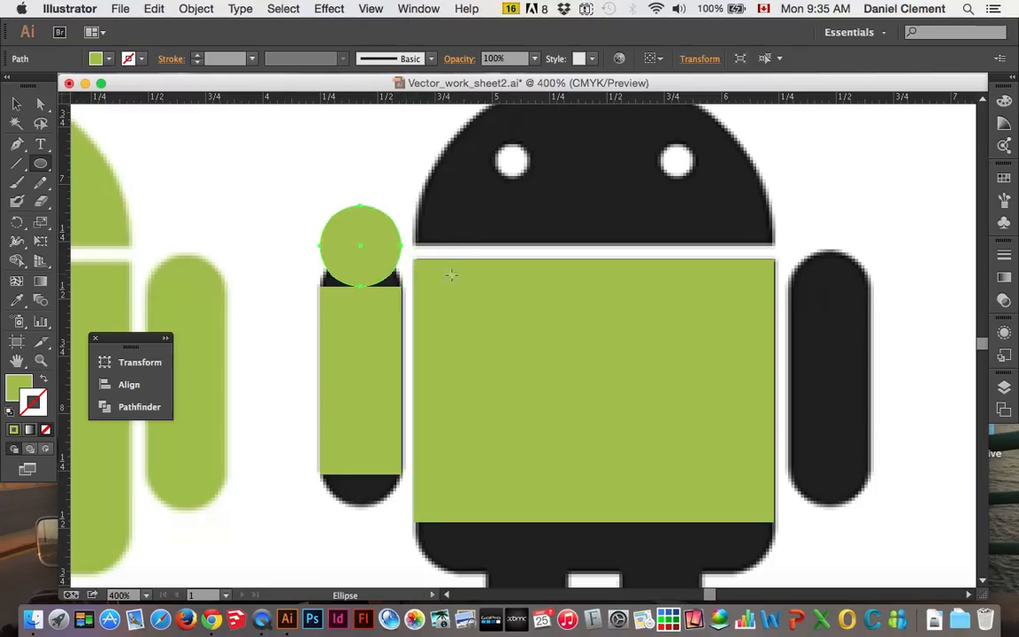
Nudge the circle straight down until it covers the rounded top of the left arm, keeping it selected
left_click(19, 105)
left_click(19, 146)
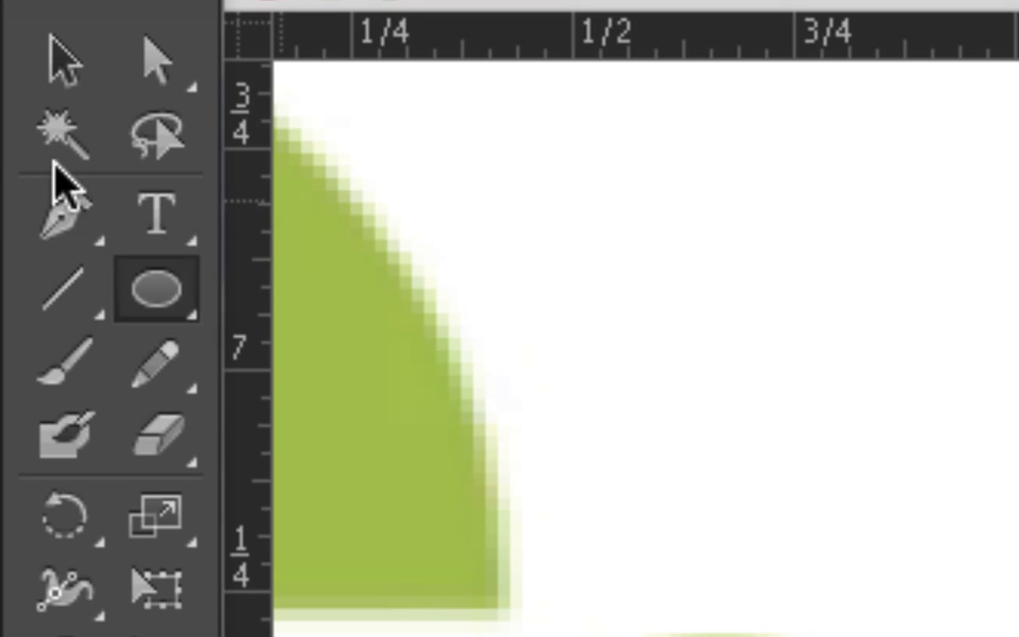
left_click(67, 74)
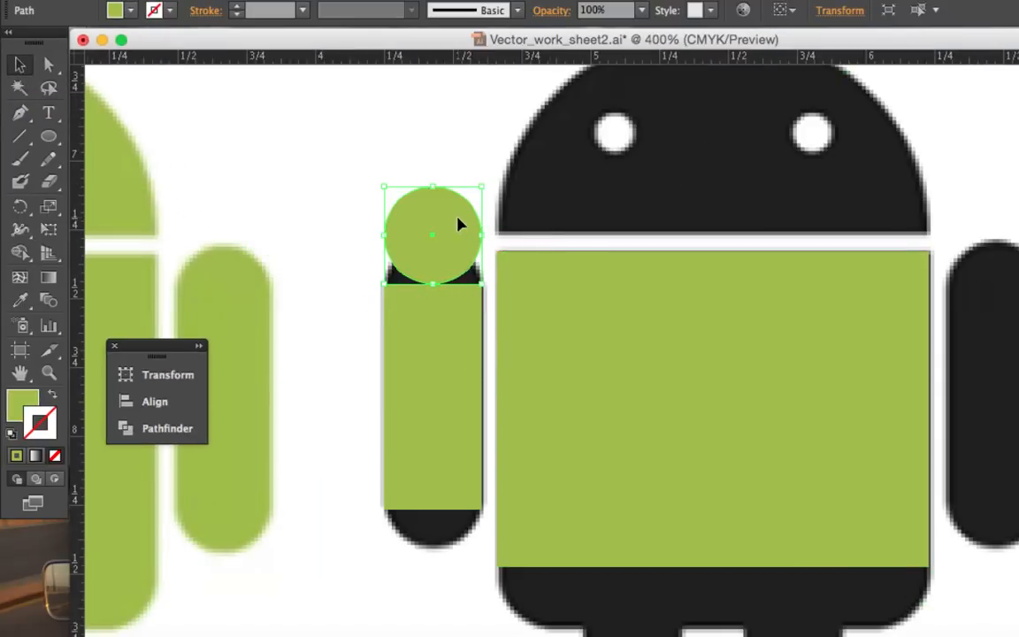
key("Down")
key("Down")
key("Down")
key("Down")
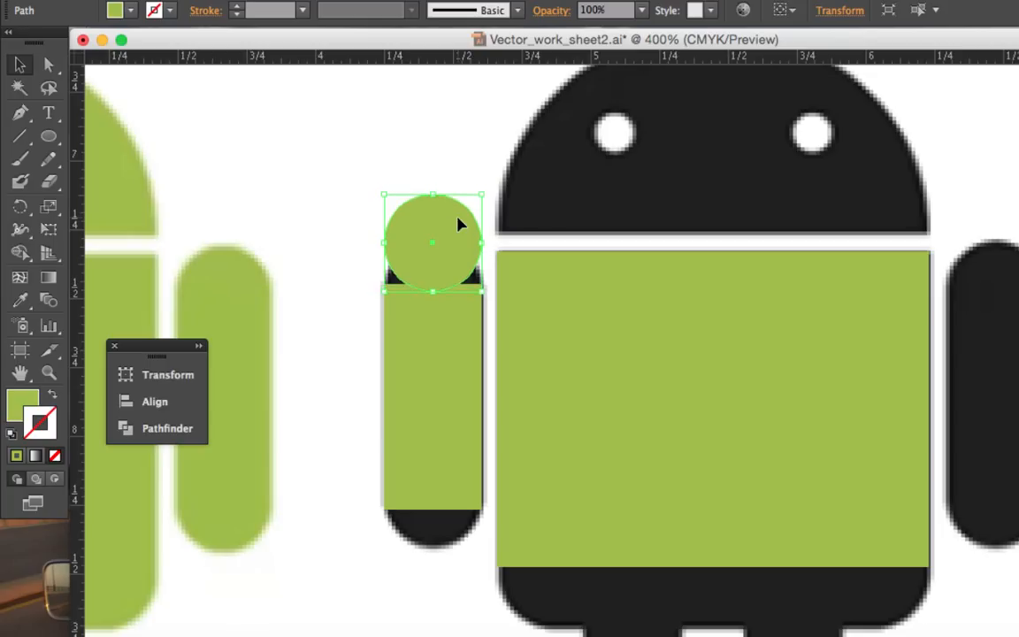
key("Down")
key("Down")
key("Down")
key("Down")
key("Down")
key("Down")
key("Down")
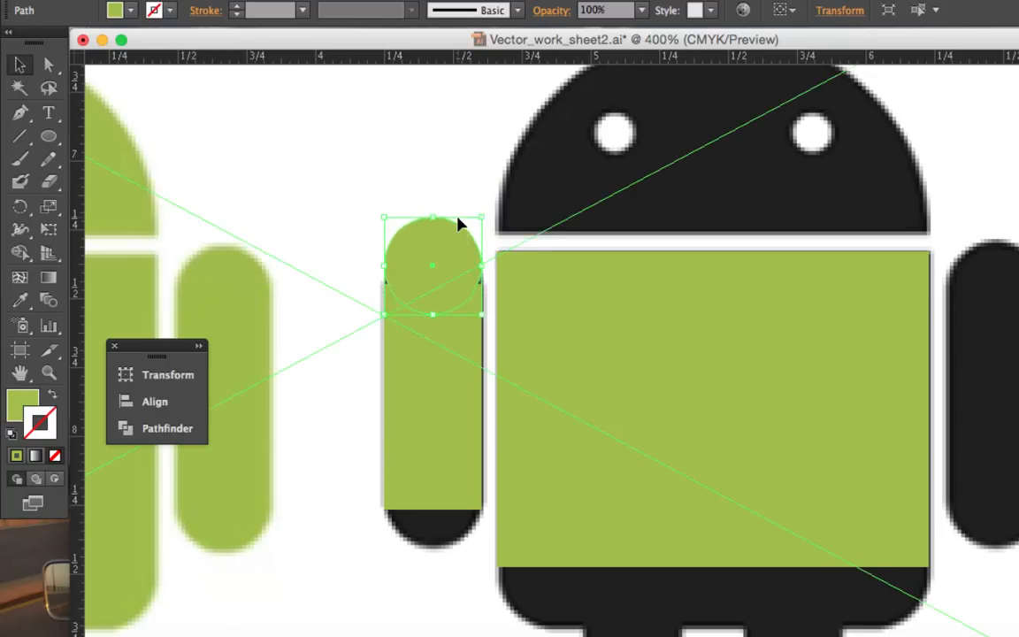
key("Down")
key("Down")
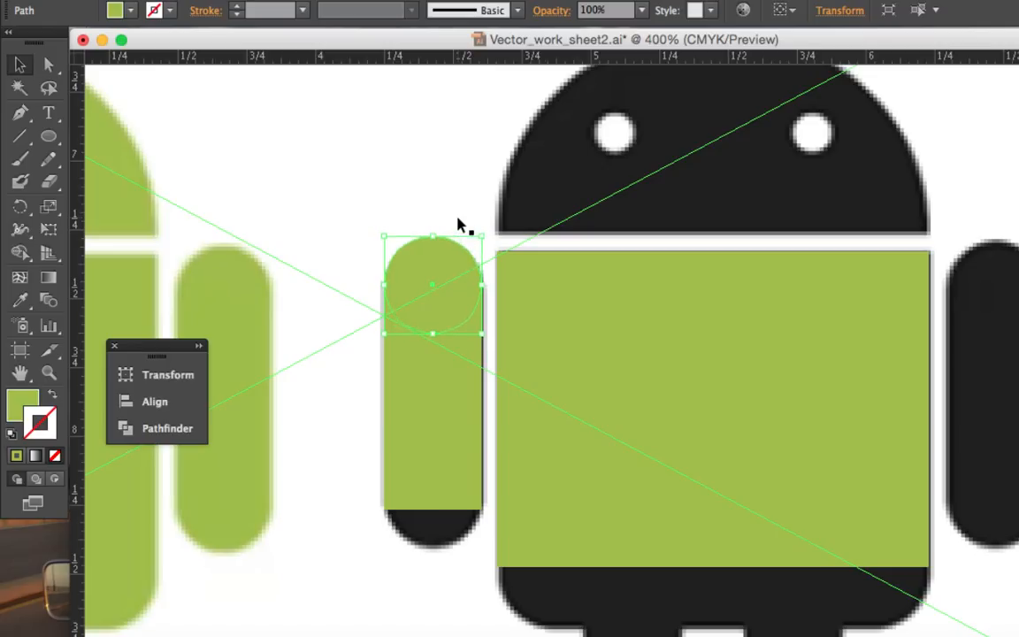
key("Up")
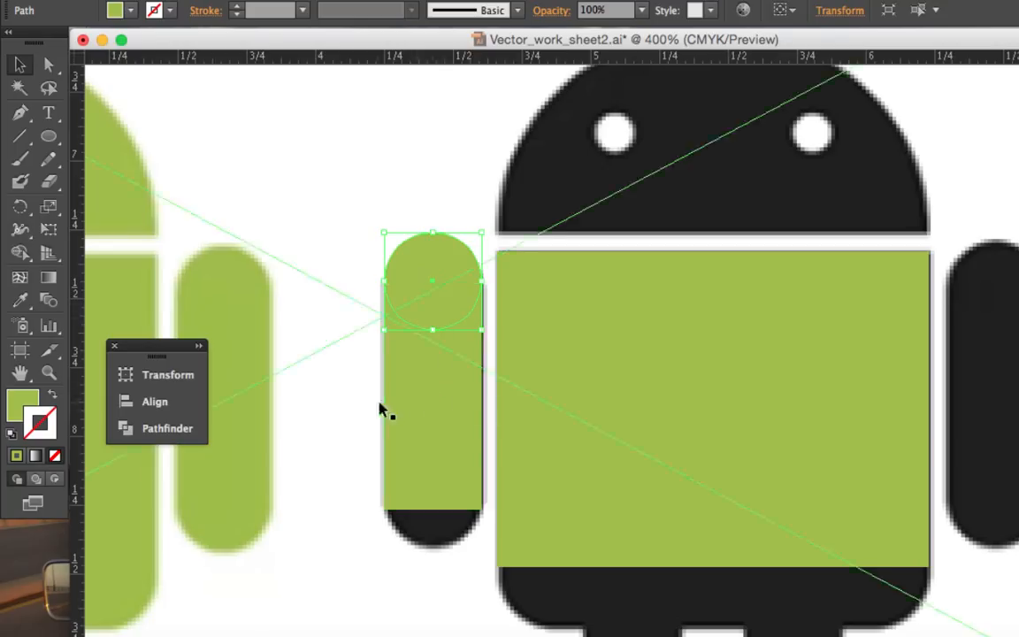
left_click(396, 198)
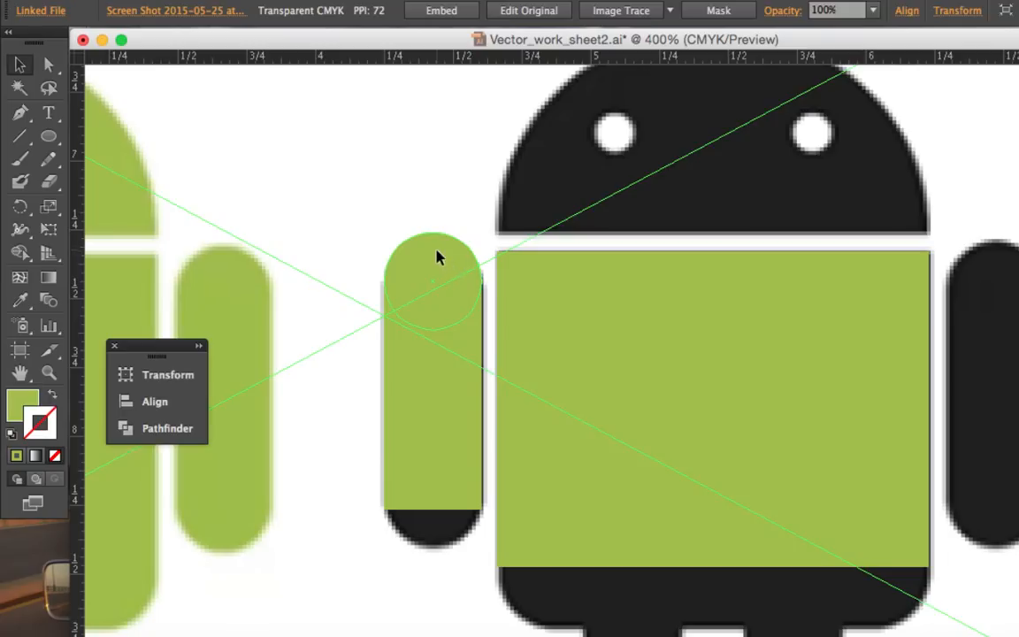
left_click(436, 256)
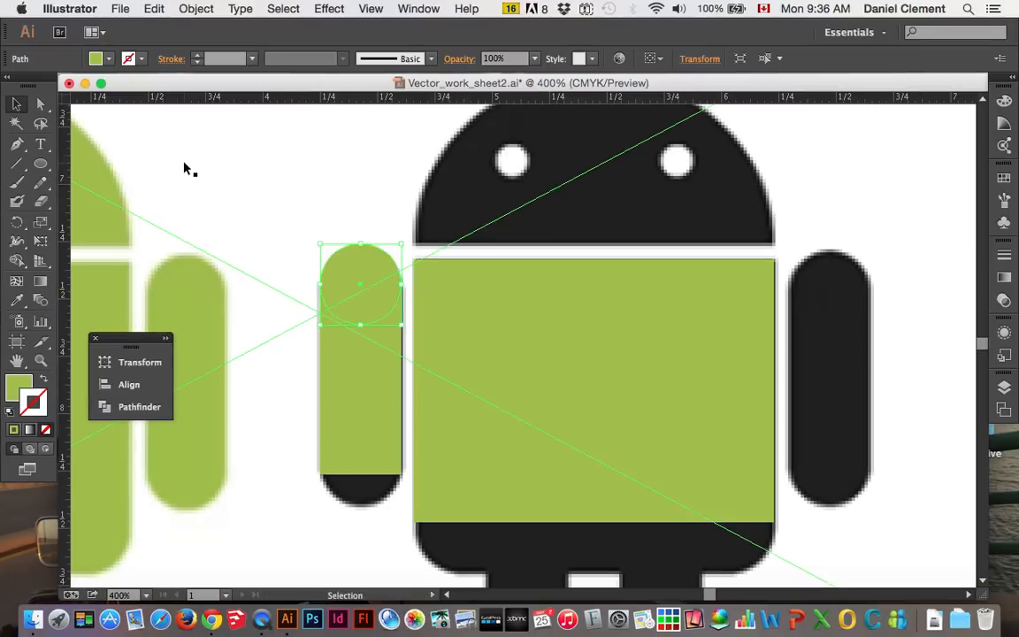
Duplicate the left arm's circle in place and nudge the copy straight down onto the arm's rounded bottom, then deselect it
left_click(154, 8)
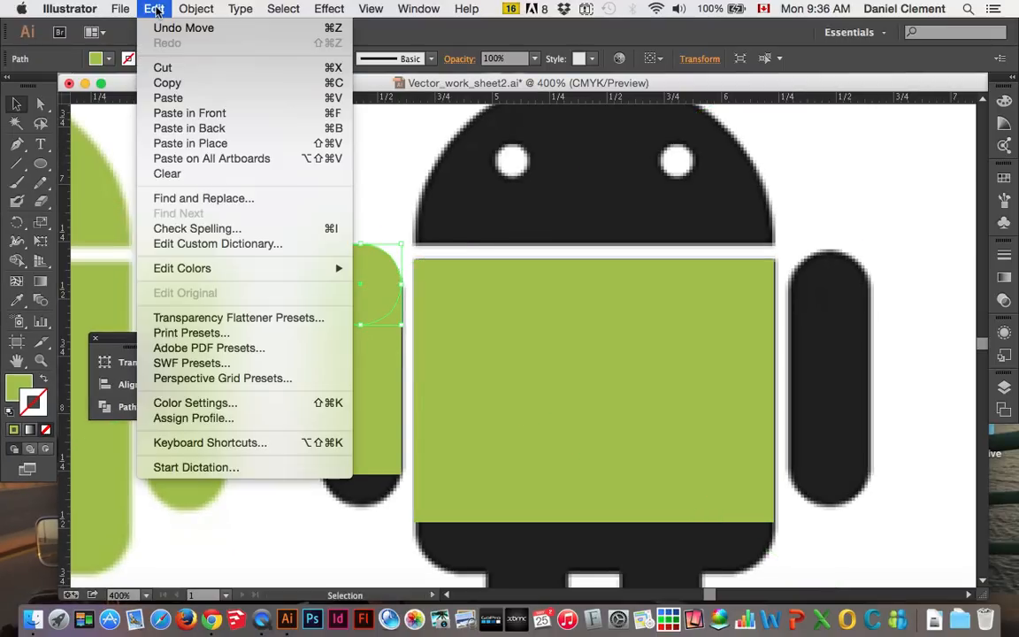
left_click(222, 146)
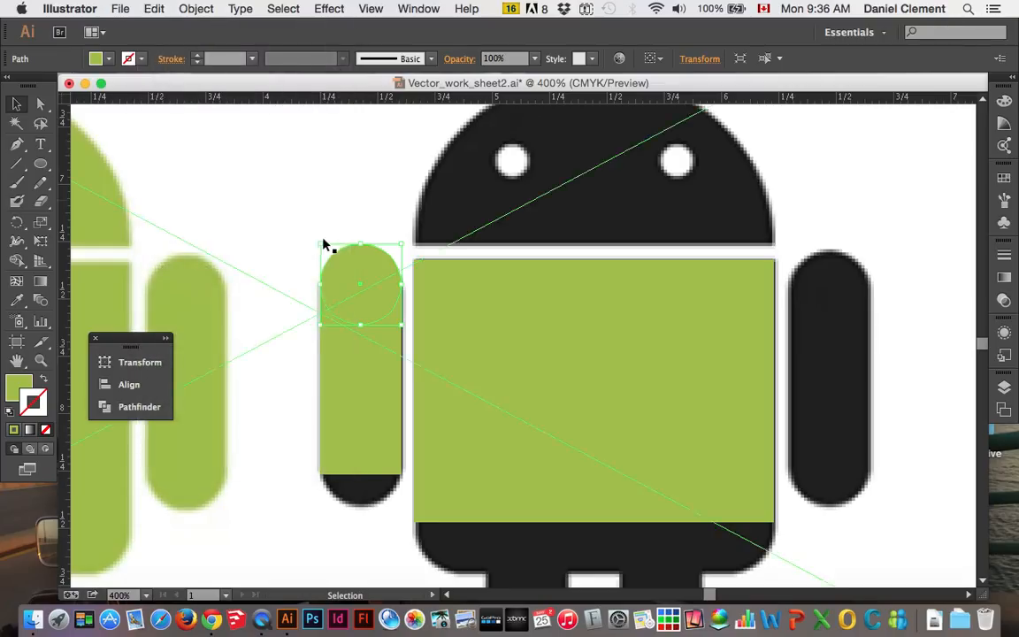
key("shift+Down")
key("shift+Down")
key("shift+Down")
key("shift+Down")
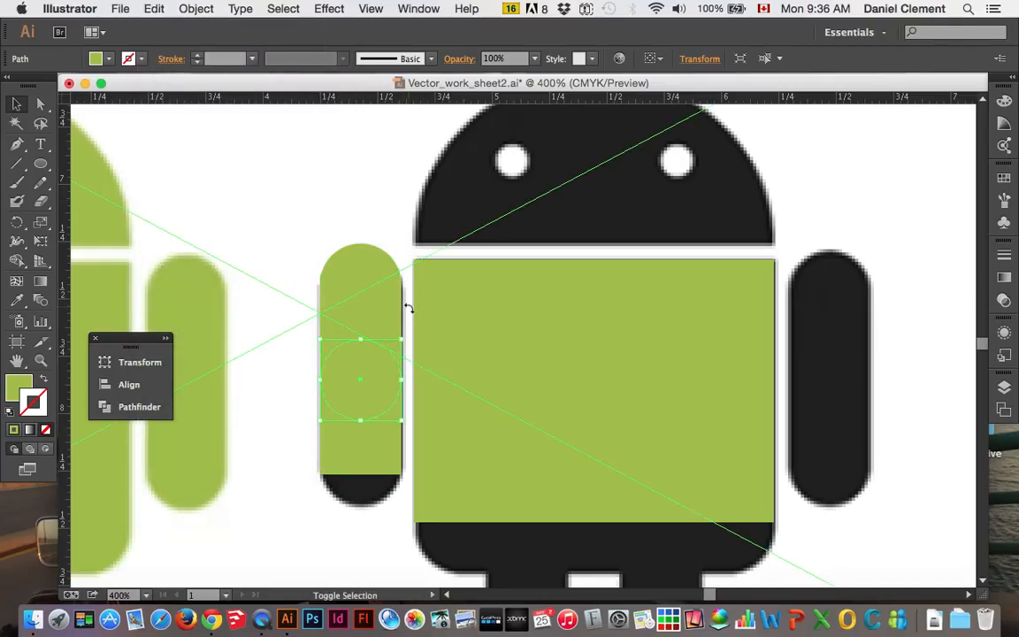
key("Down")
key("Down")
key("Down")
key("Down")
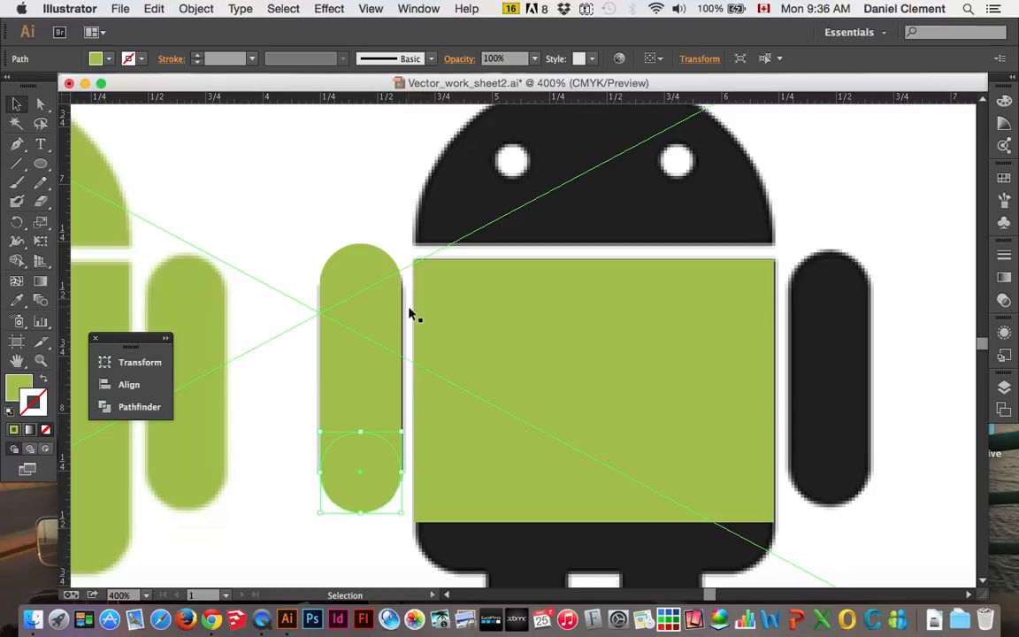
left_click(289, 166)
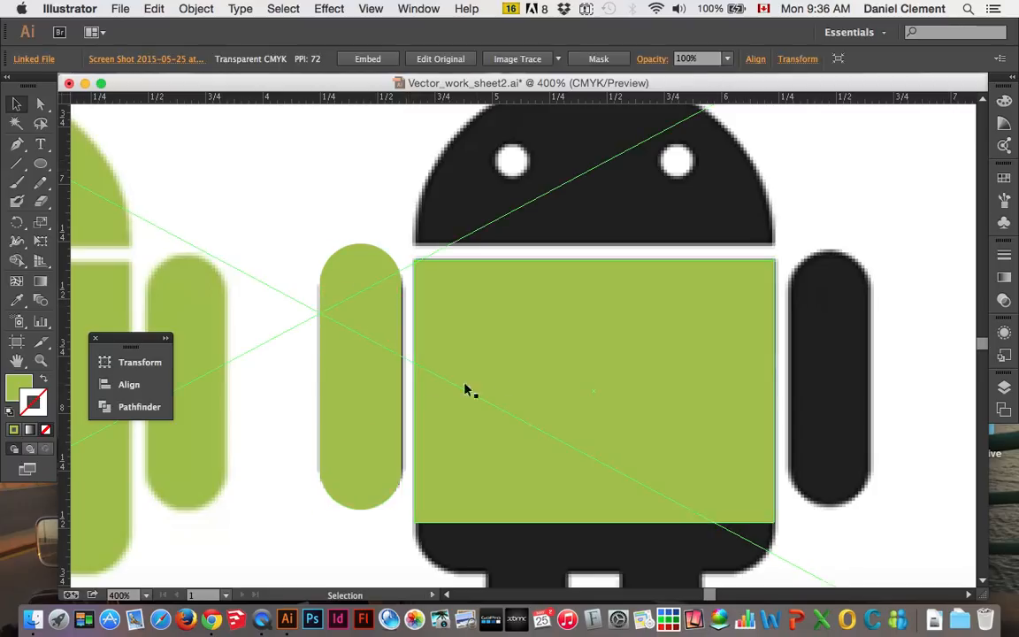
Duplicate the left arm's rectangle and both circles in place and nudge the copy straight across until it covers the right arm
left_click(370, 263)
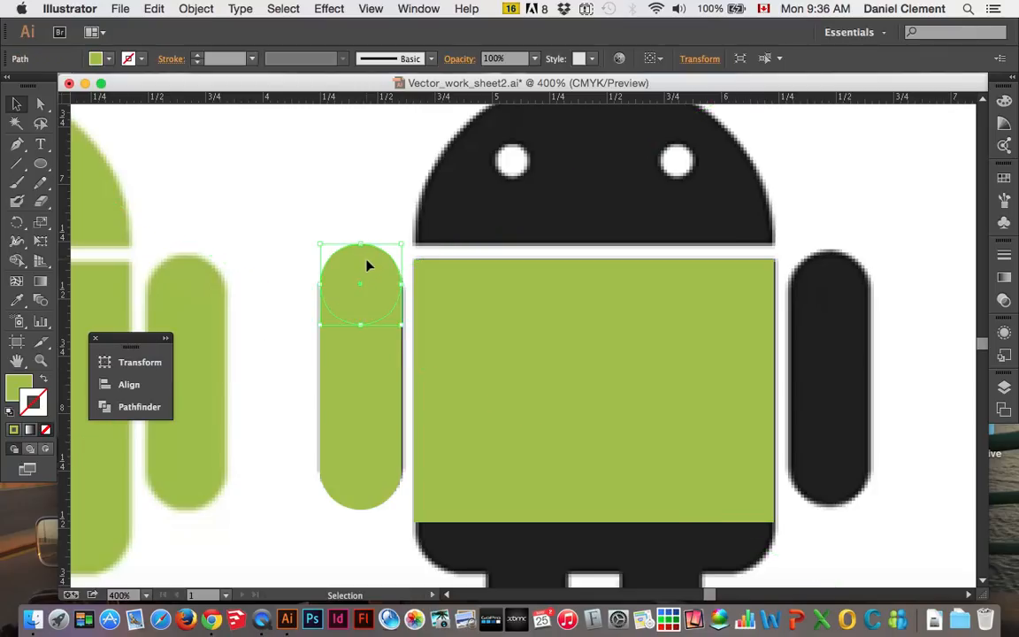
left_click(374, 375, "shift")
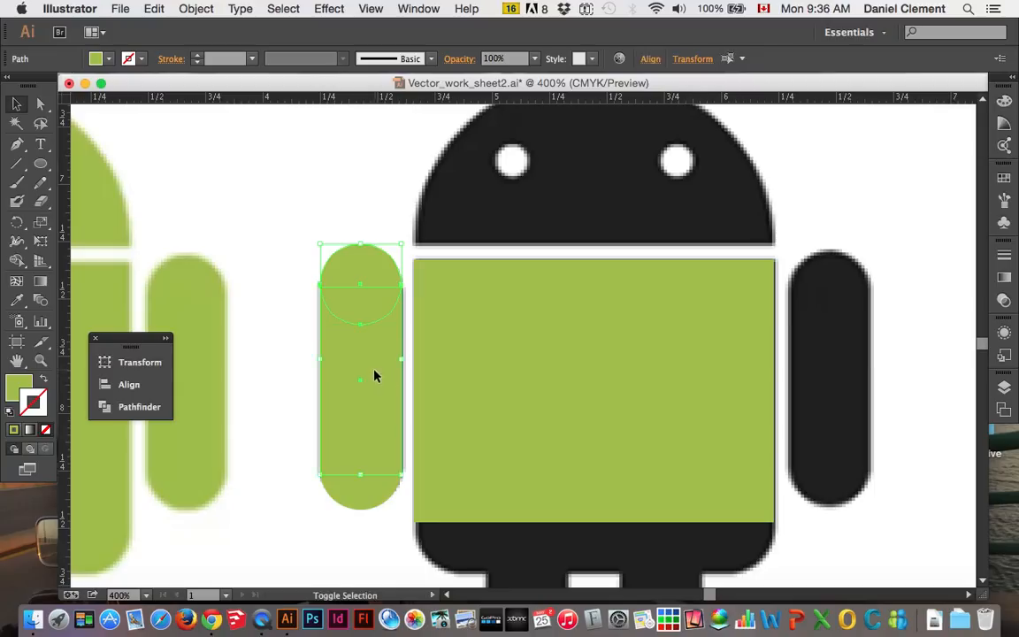
left_click(376, 494, "shift")
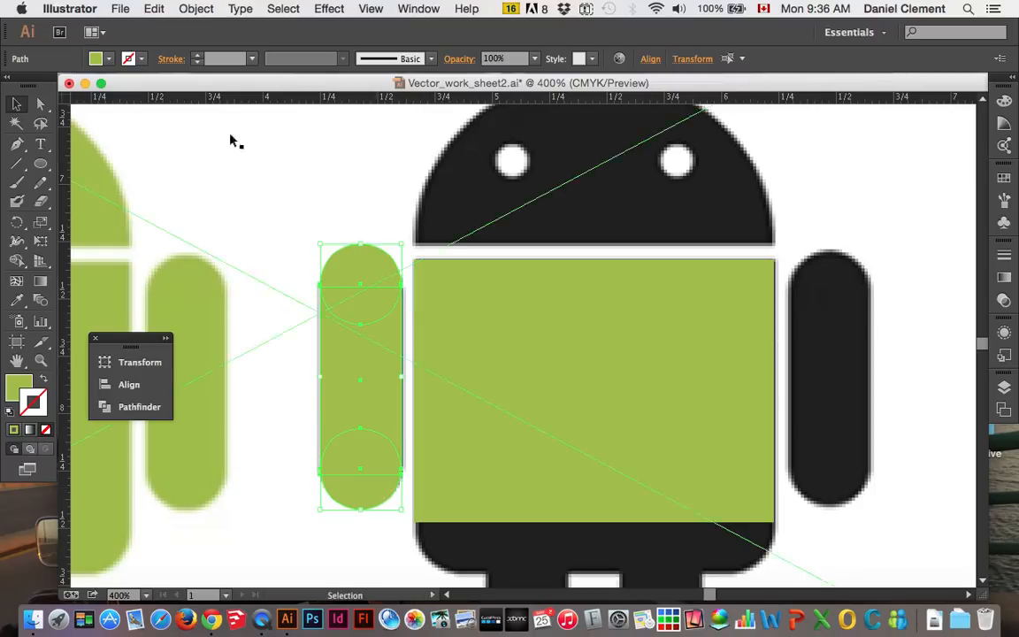
left_click(155, 9)
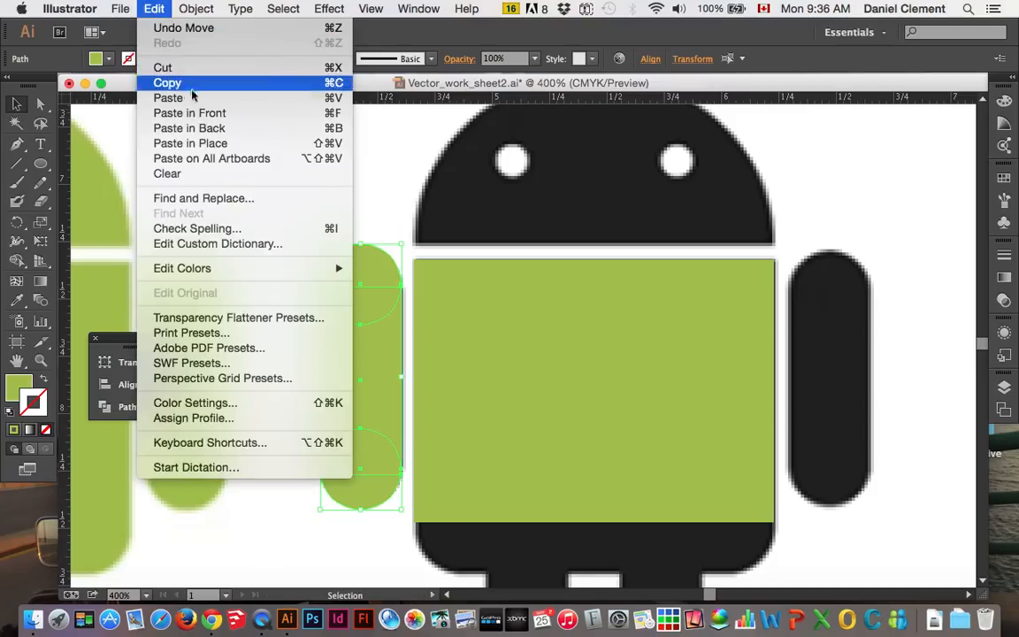
left_click(220, 146)
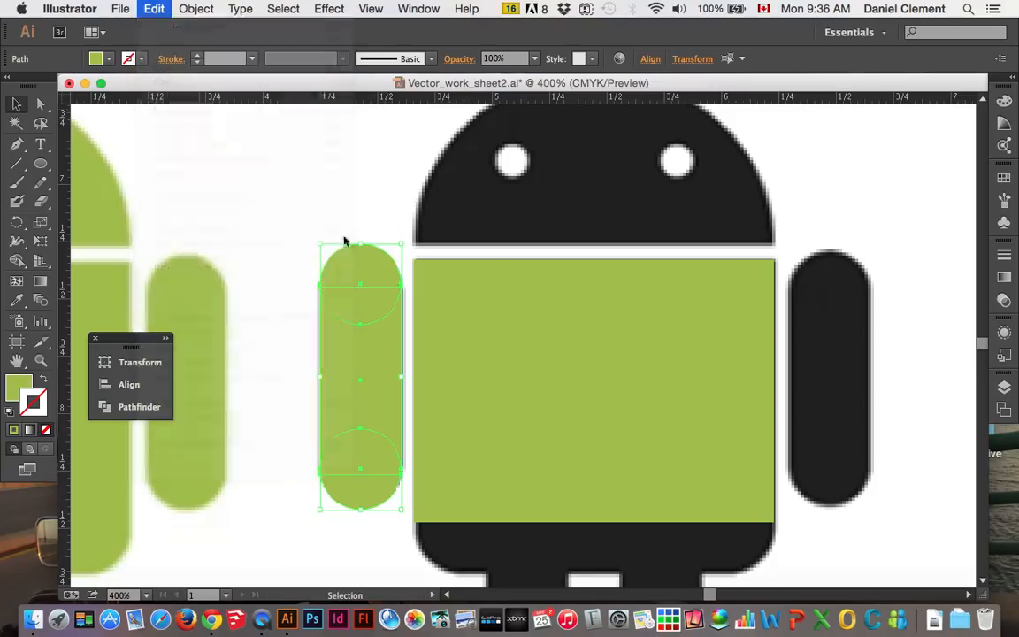
key("shift+Right")
key("shift+Right")
key("shift+Right")
key("shift+Right")
key("shift+Right")
key("shift+Right")
key("shift+Right")
key("shift+Right")
key("shift+Right")
key("shift+Right")
key("shift+Right")
key("shift+Right")
key("shift+Right")
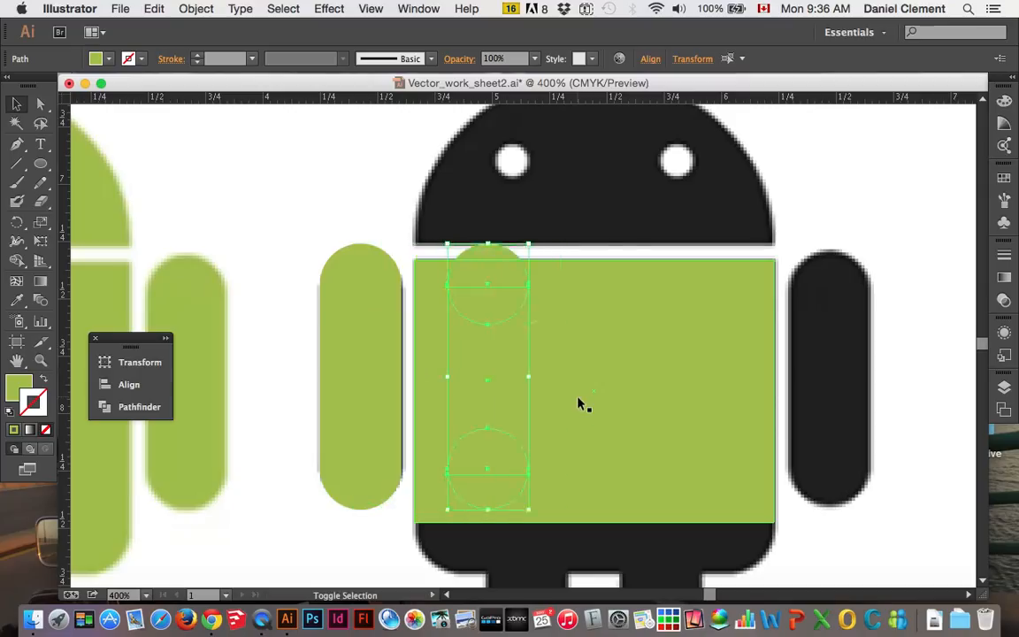
key("shift+Right")
key("shift+Right")
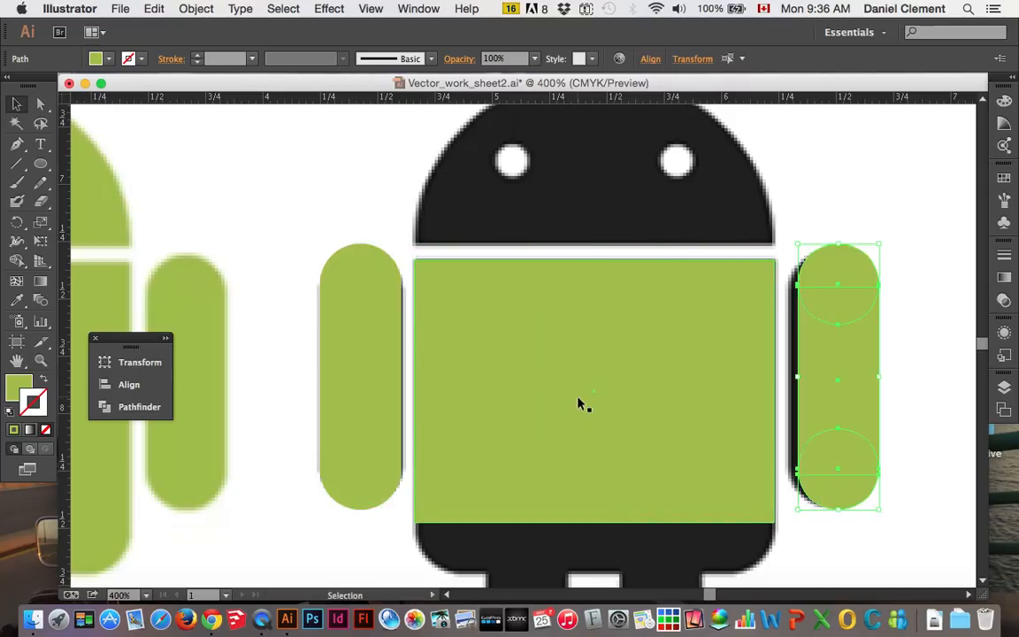
key("Left")
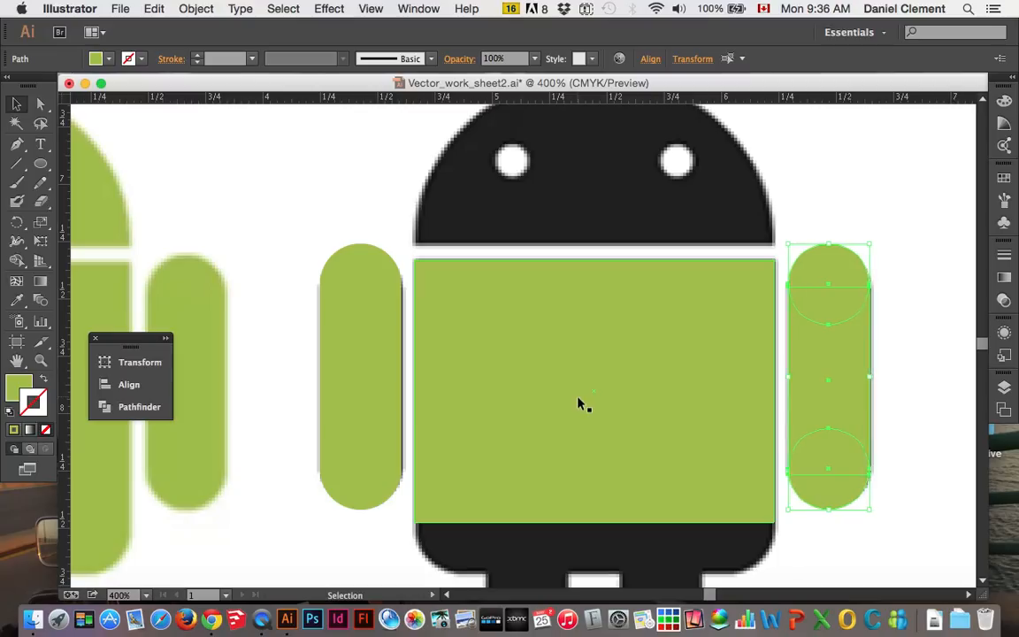
key("Left")
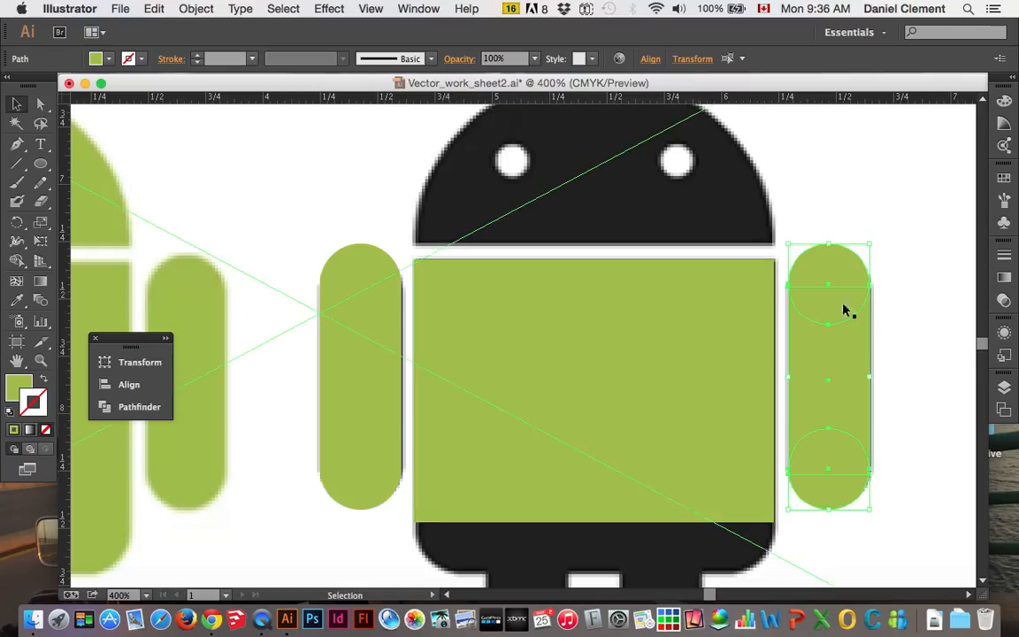
Paste another copy of the arm shapes and position it over the left leg, aligning its sides and rounded bottom
scroll(919, 389, "down", 5)
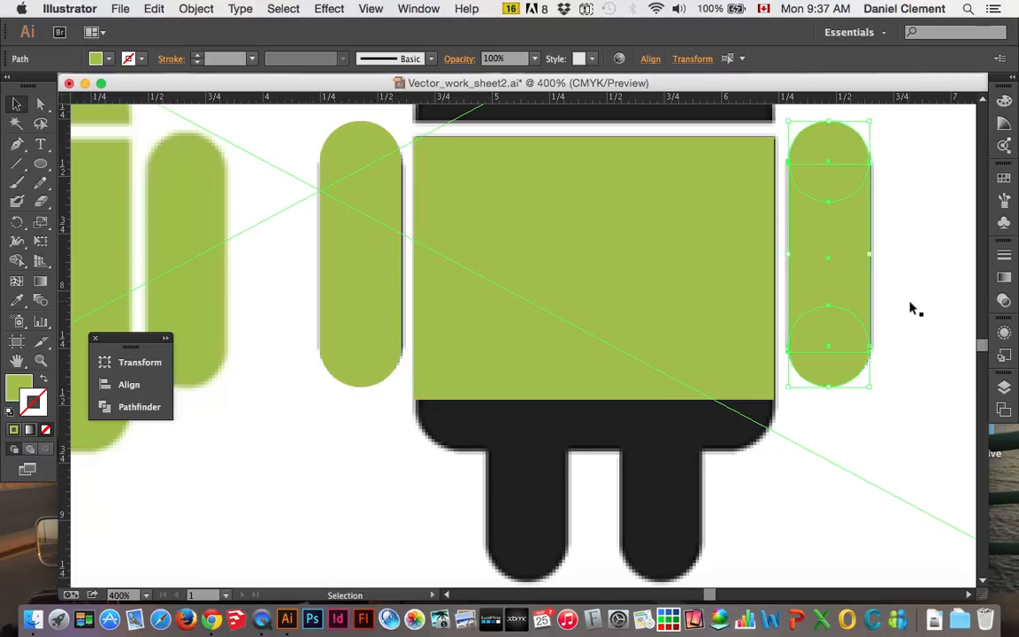
key("super+v")
left_click_drag(523, 332, 542, 434)
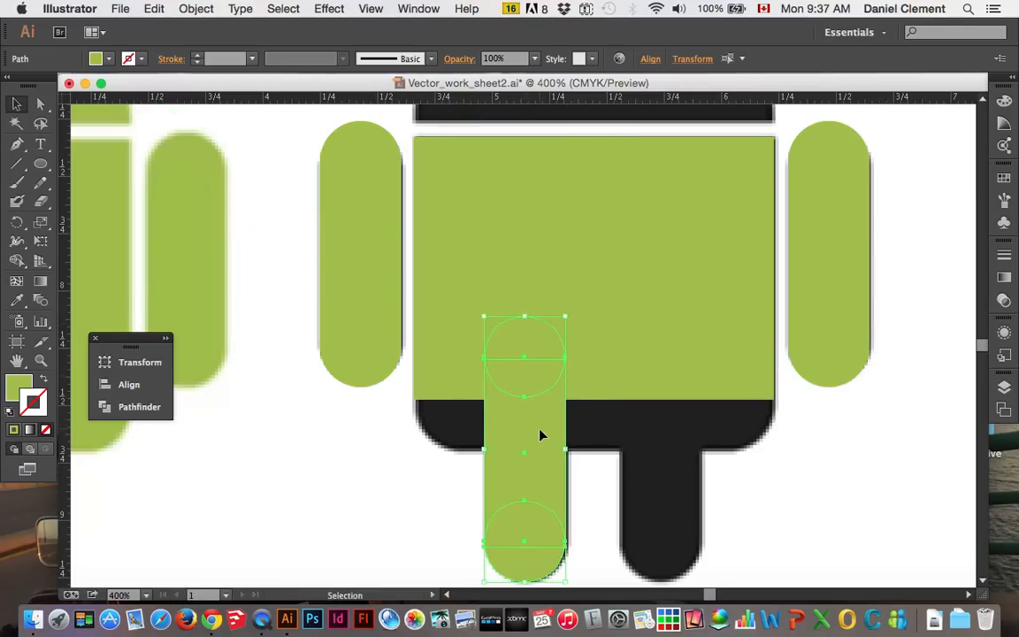
key("Down")
key("Right")
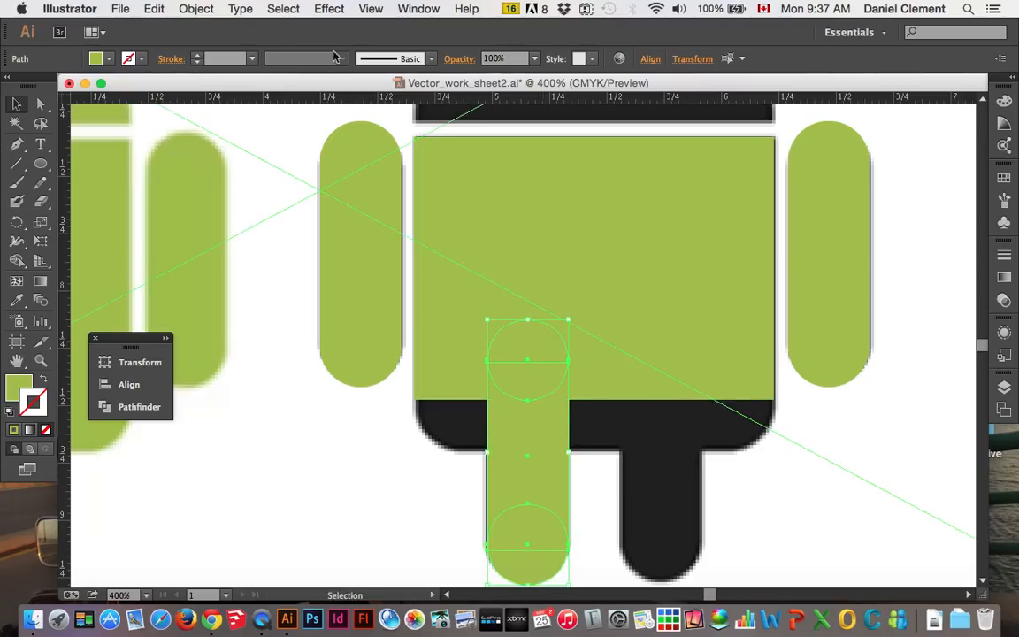
Duplicate the left leg's shapes in place and nudge the copy straight across until it covers the right leg, then deselect it
left_click(157, 9)
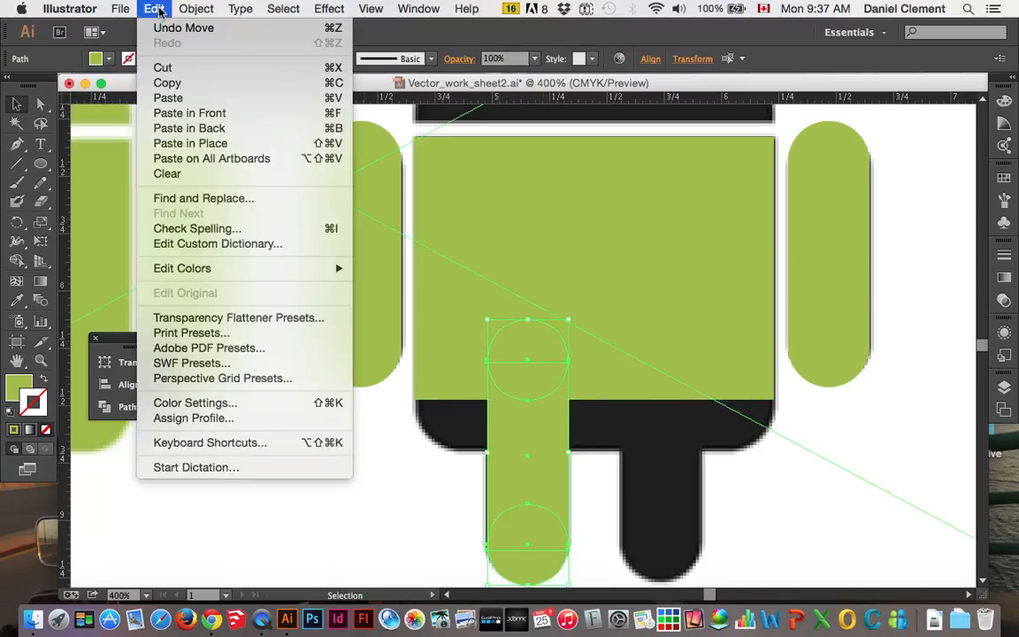
left_click(210, 145)
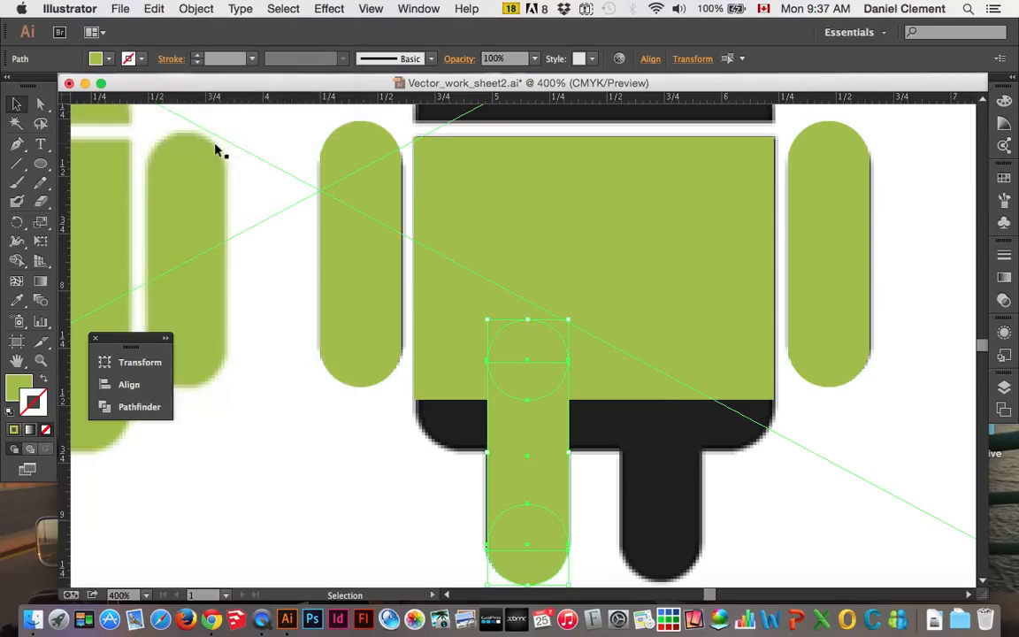
key("shift+Right")
key("shift+Right")
key("shift+Right")
key("shift+Right")
key("Right")
key("Right")
key("Right")
key("Left")
key("Left")
key("Left")
key("Right")
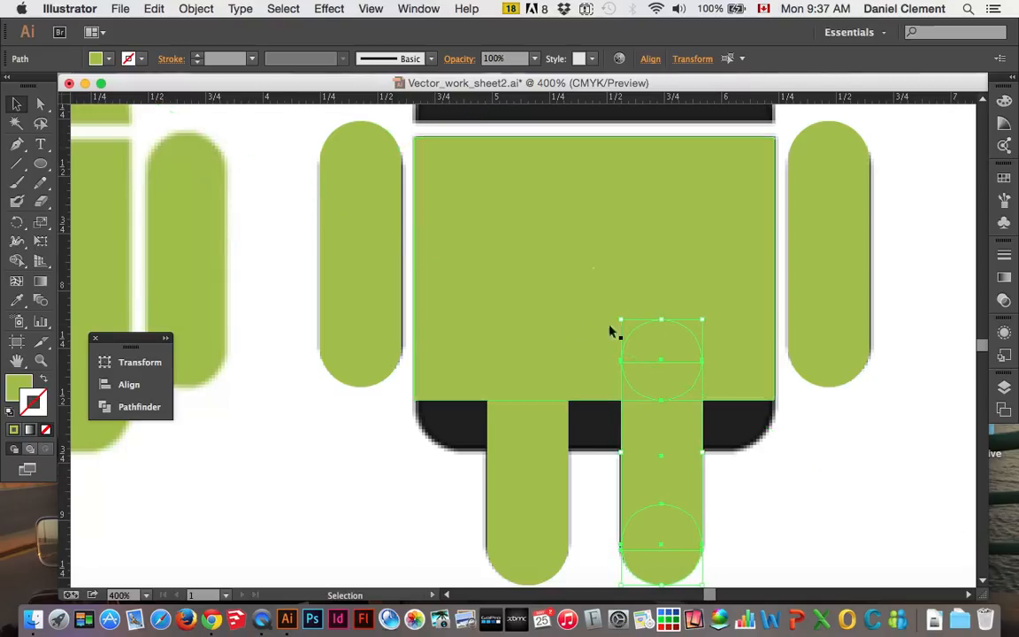
left_click(899, 433)
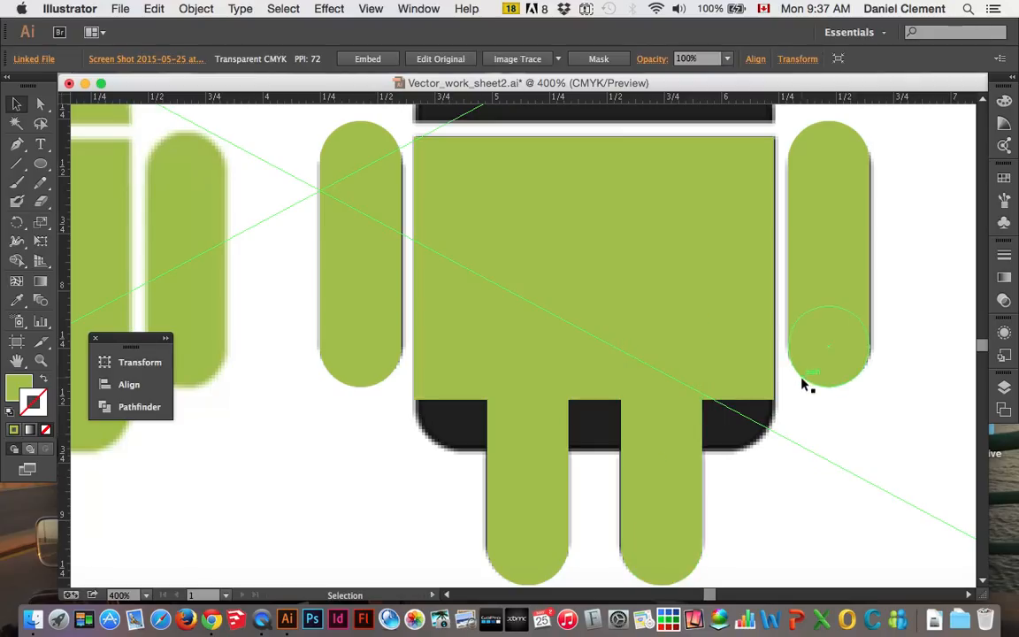
Draw a rounded rectangle as wide as the torso over its lower part, covering the black rounded bottom corners, and deselect it
key("super+minus")
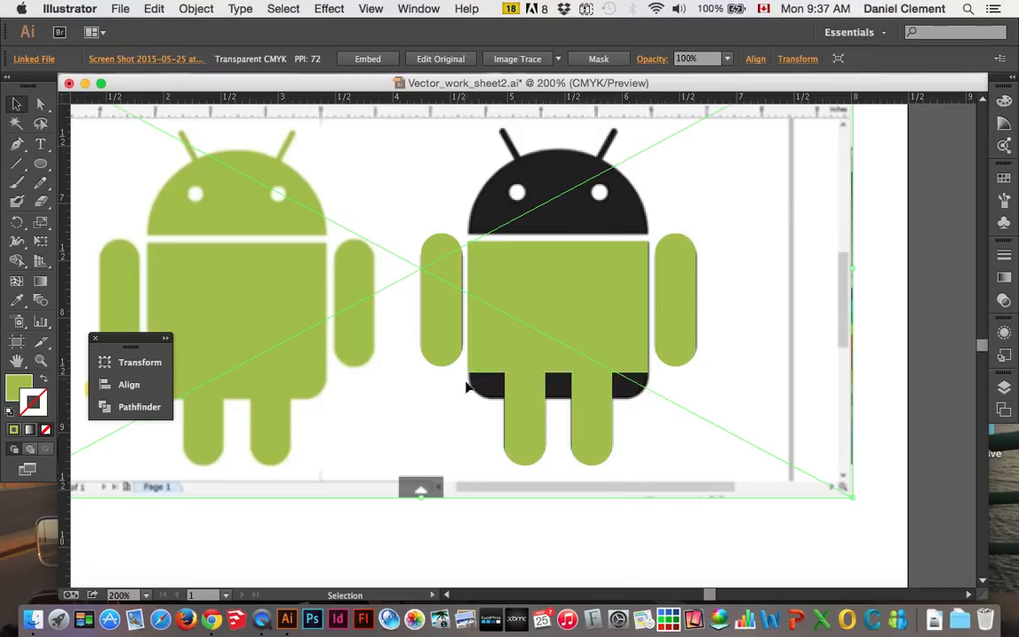
scroll(536, 409, "down", 3)
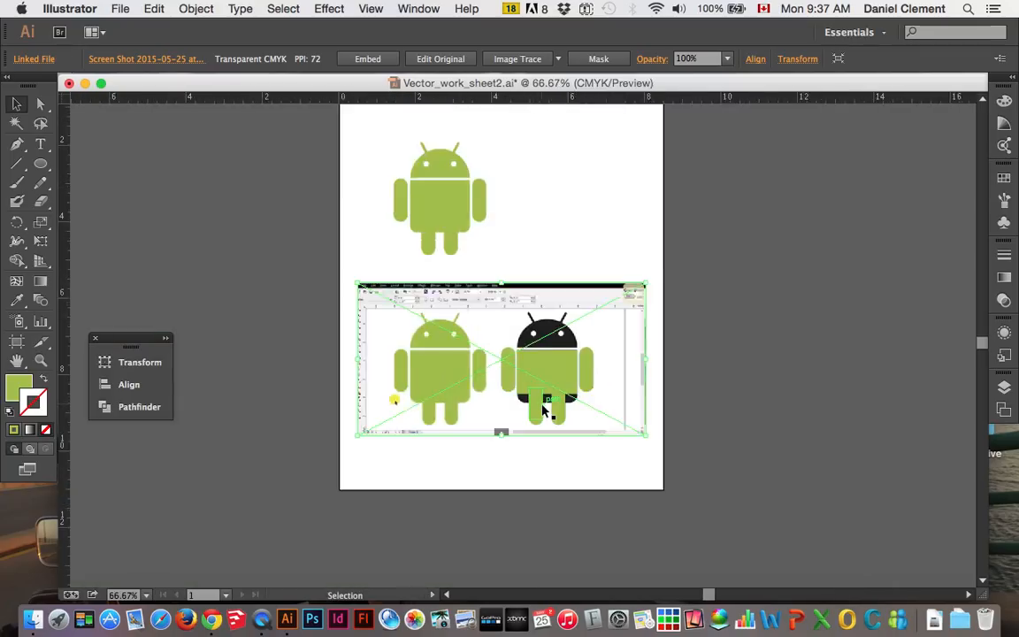
scroll(536, 410, "up", 4)
scroll(543, 408, "up", 1)
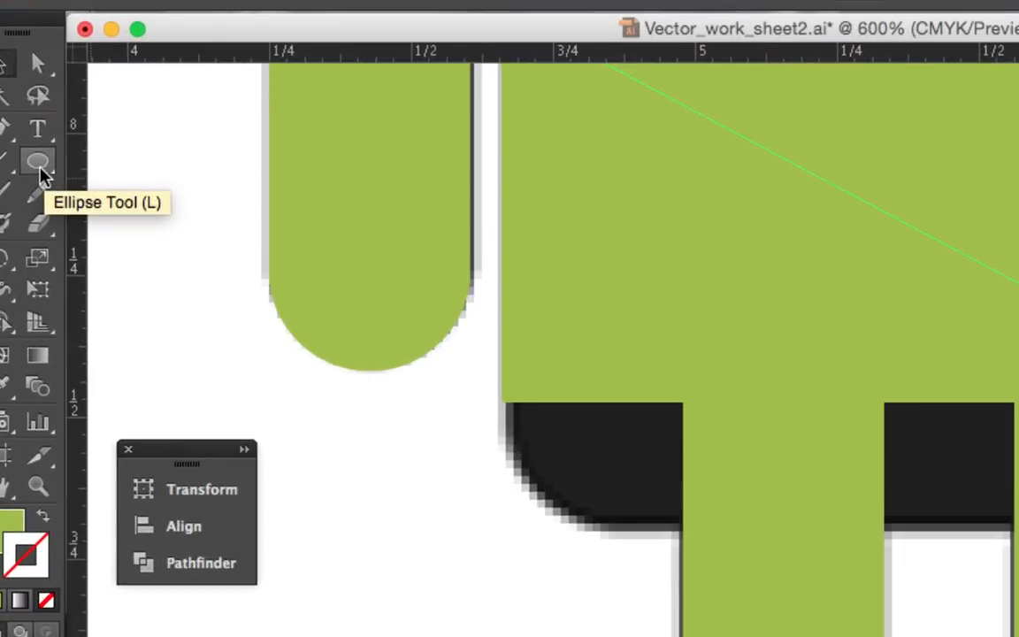
left_click_drag(40, 165, 186, 196)
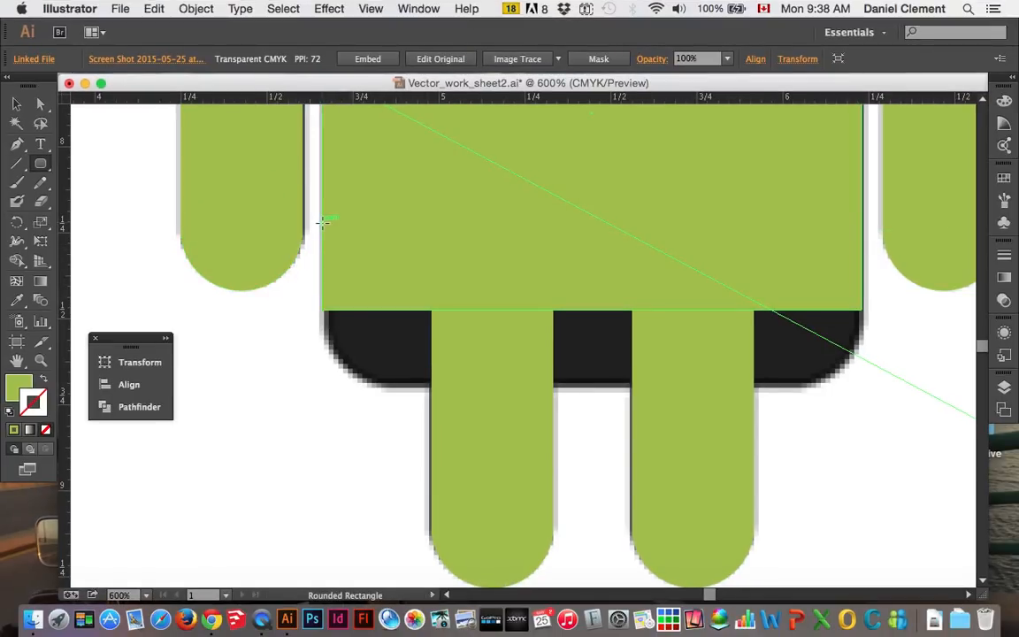
left_click_drag(323, 222, 860, 386)
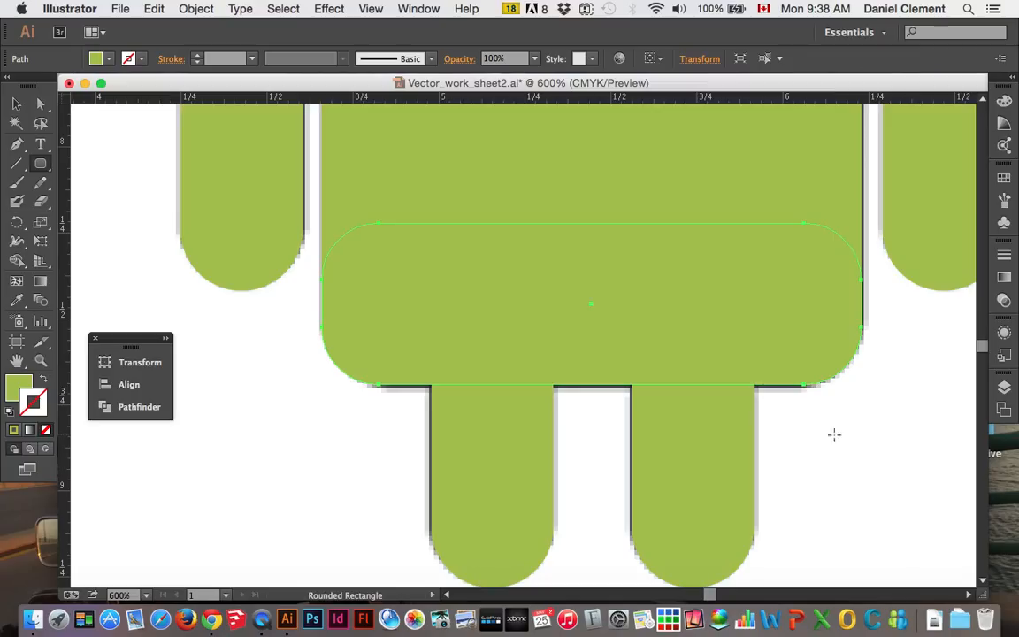
key("v")
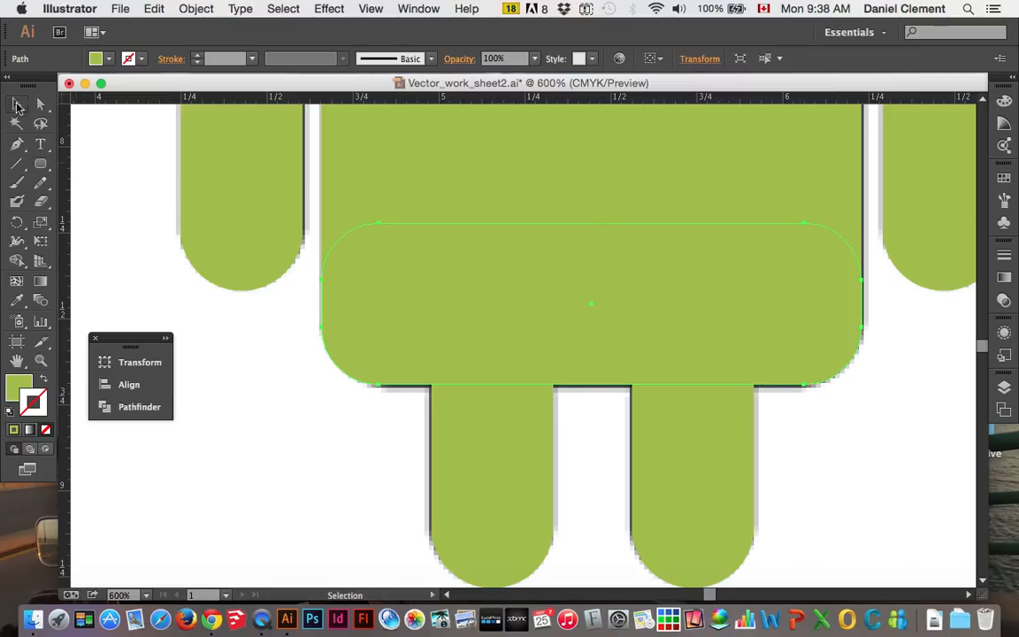
left_click(304, 408)
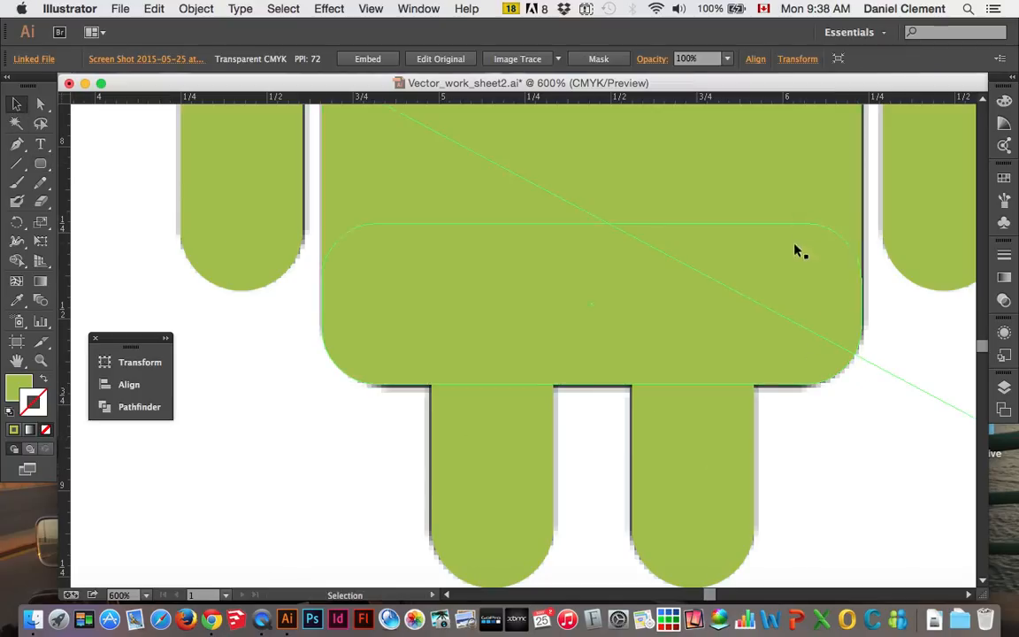
key("a")
key("v")
Draw a perfect circle about 1.57 in wide with the Ellipse tool, matching the head's width and rising from the head's flat base
scroll(665, 327, "down", 2)
scroll(666, 328, "up", 3)
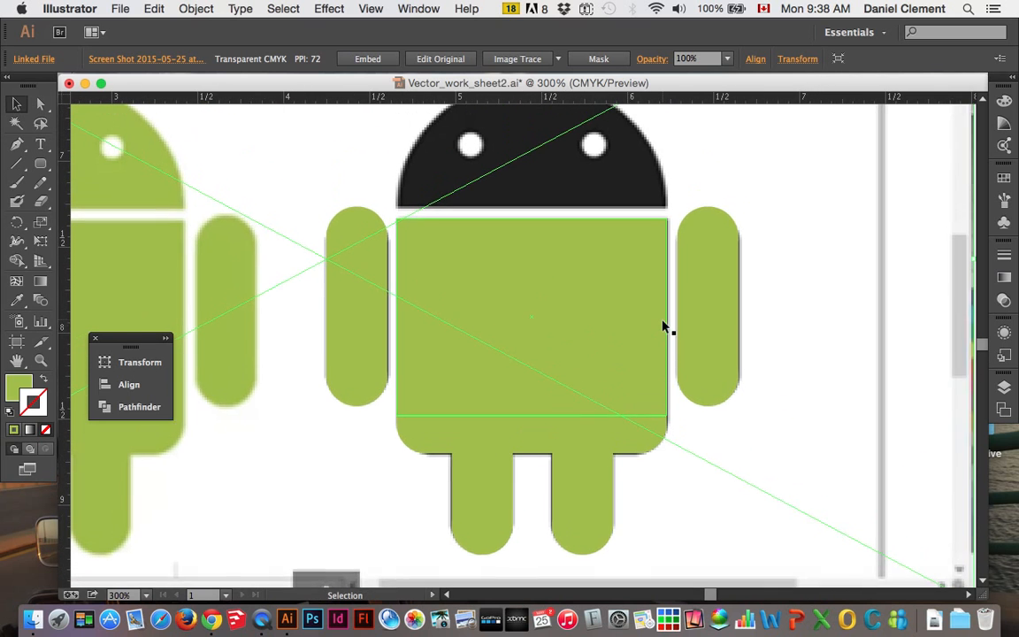
scroll(666, 327, "up", 3)
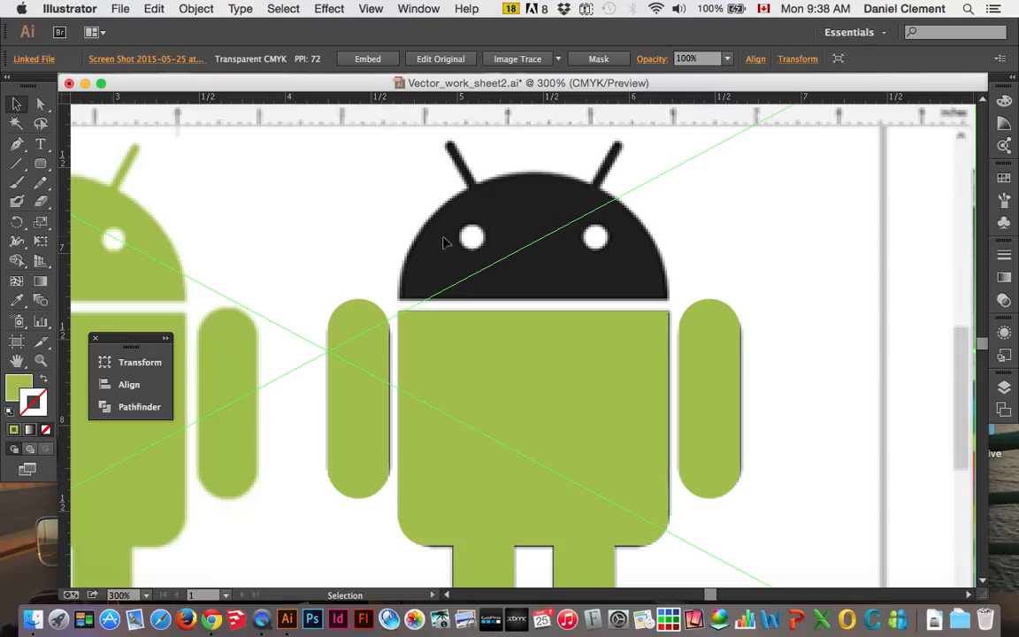
left_click(44, 167)
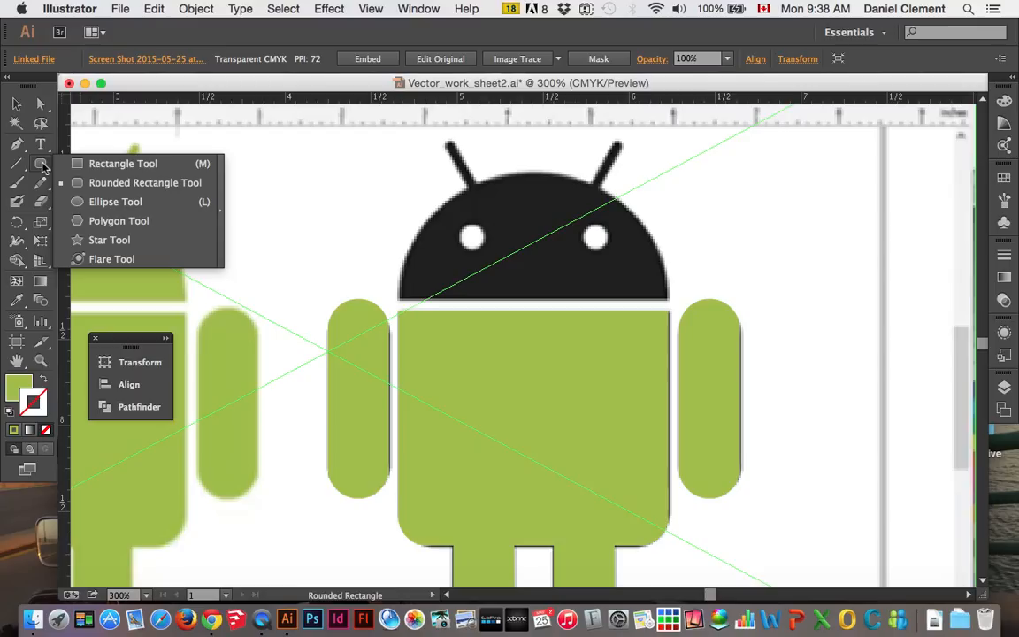
left_click(109, 203)
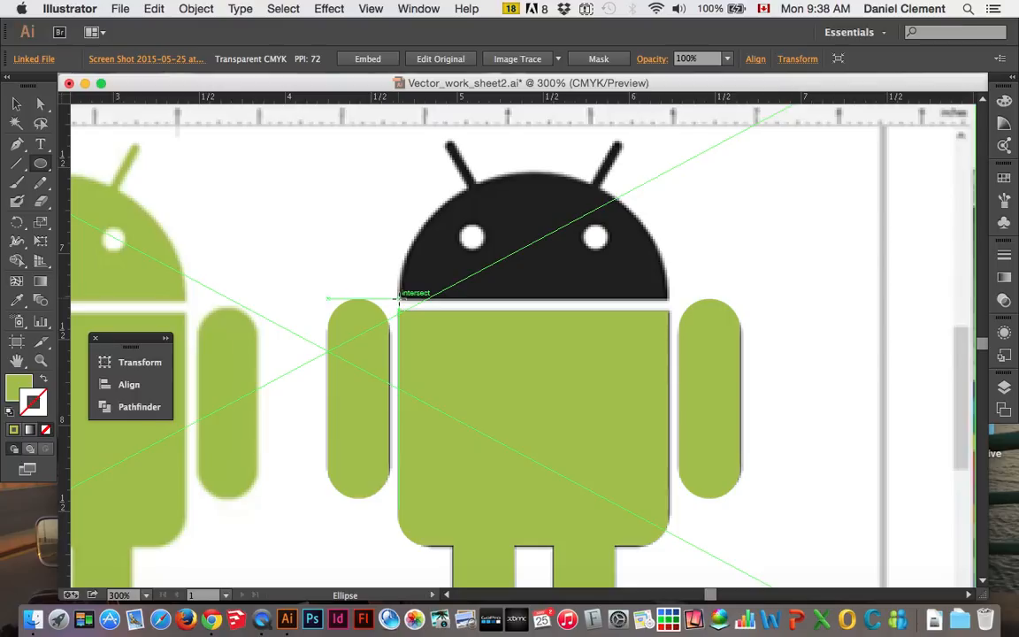
left_click_drag(398, 299, 667, 186)
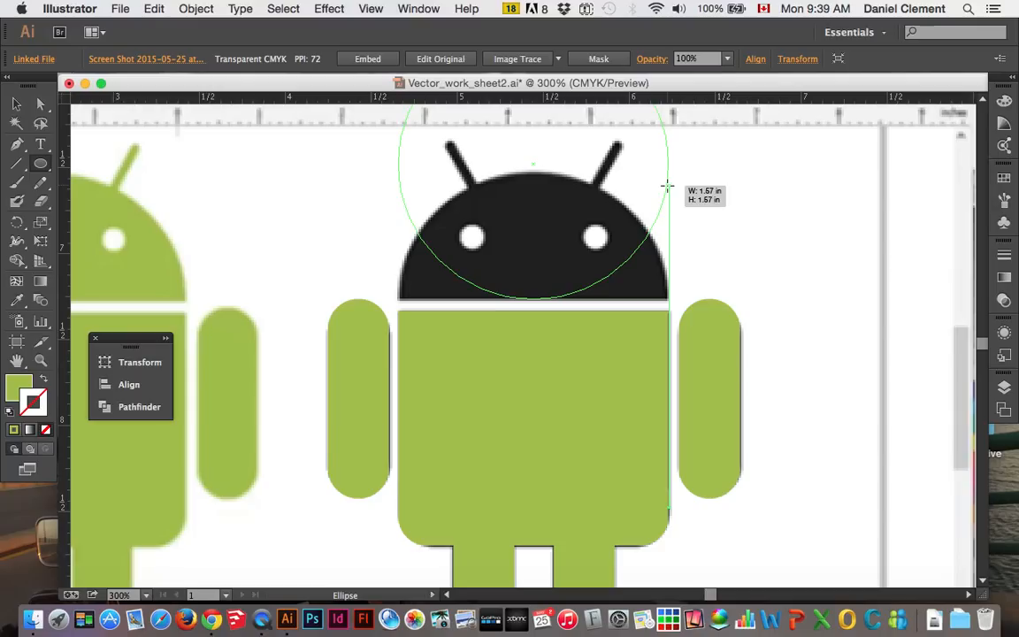
left_click_drag(667, 187, 668, 186)
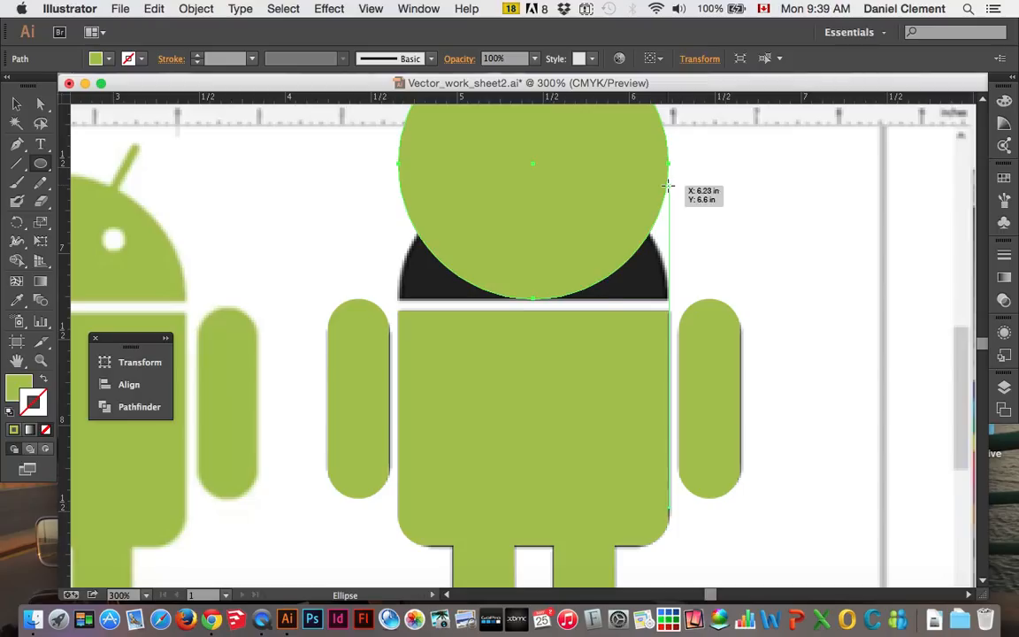
Nudge the large circle straight down until its upper half covers the Android's domed head
key("shift+Down")
key("shift+Down")
key("shift+Down")
key("shift+Down")
key("shift+Down")
key("Up")
key("Up")
key("Up")
key("Up")
key("Up")
key("Up")
key("Up")
key("Down")
key("Down")
key("Down")
key("Down")
key("Down")
key("Down")
key("Down")
key("Down")
key("Down")
key("Down")
key("Down")
key("Down")
key("Down")
key("Down")
key("Down")
key("Down")
key("Down")
key("Down")
key("Down")
key("Down")
key("Down")
key("Up")
key("Up")
key("Up")
key("Up")
key("Down")
key("Down")
key("Down")
key("Up")
key("Up")
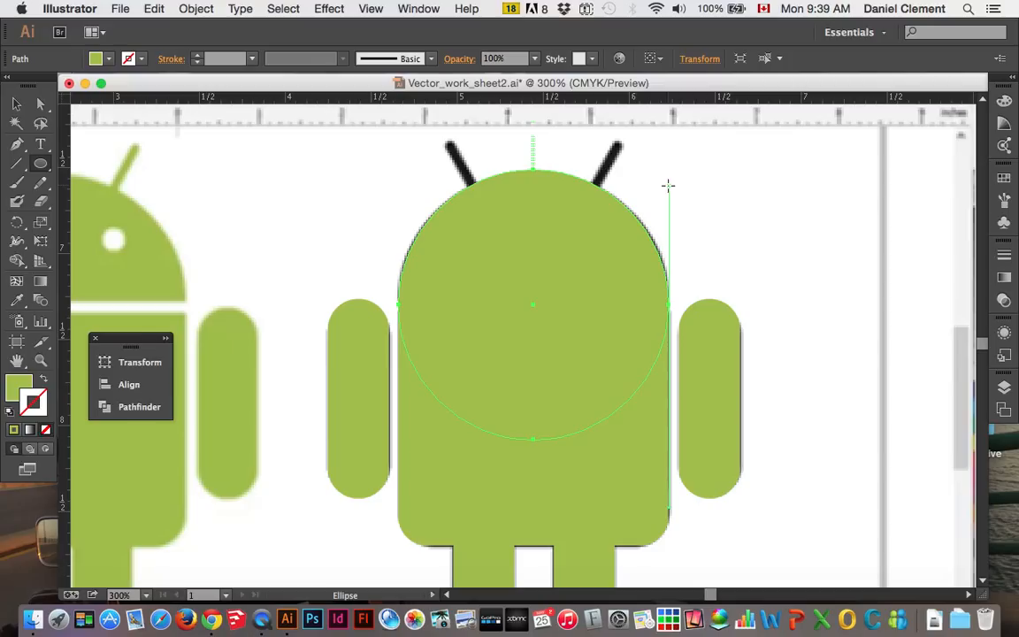
Place a horizontal ruler guide along the flat base of the Android's head, leaving the large circle deselected
left_click(16, 103)
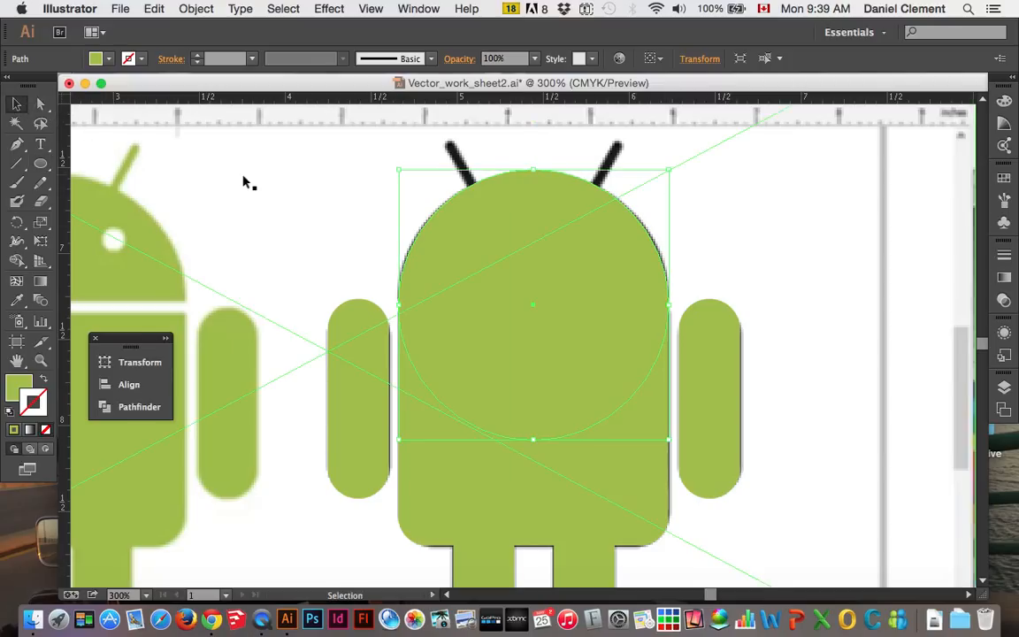
left_click(280, 187)
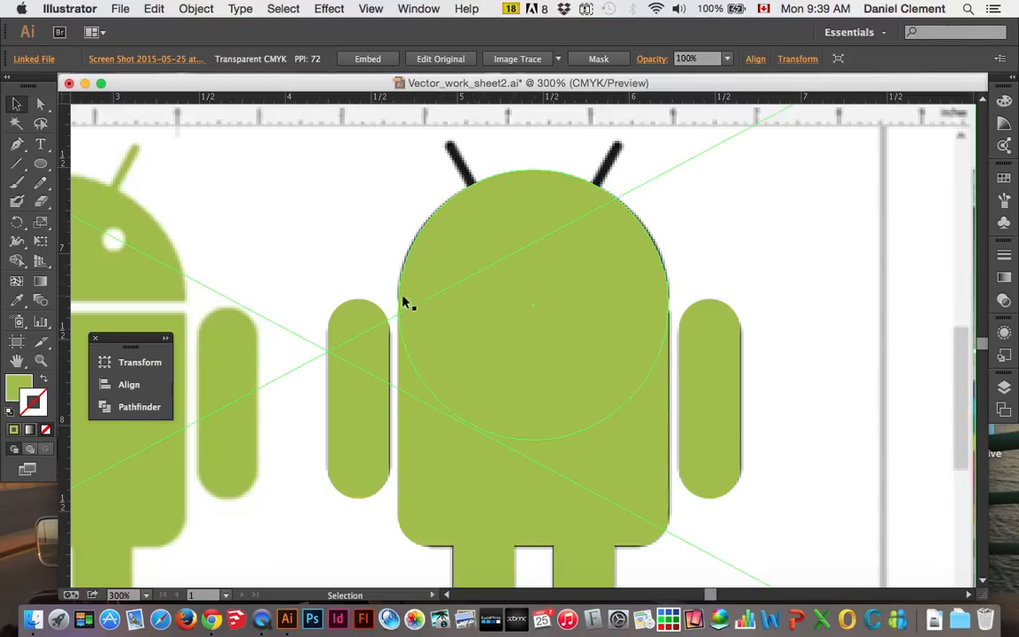
left_click(600, 237)
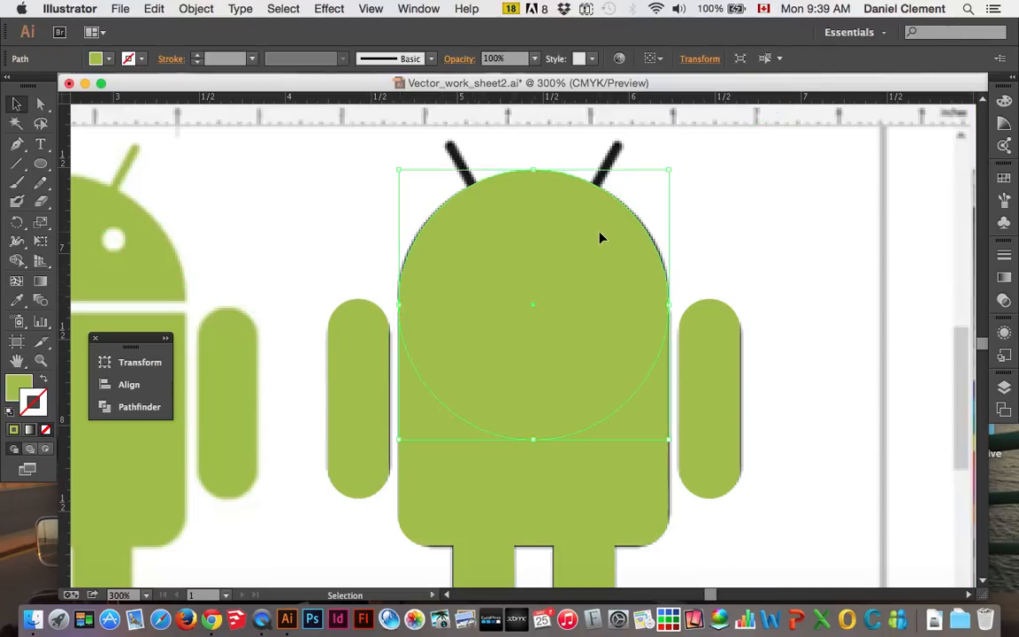
key("super+equal")
scroll(600, 237, "right", 3)
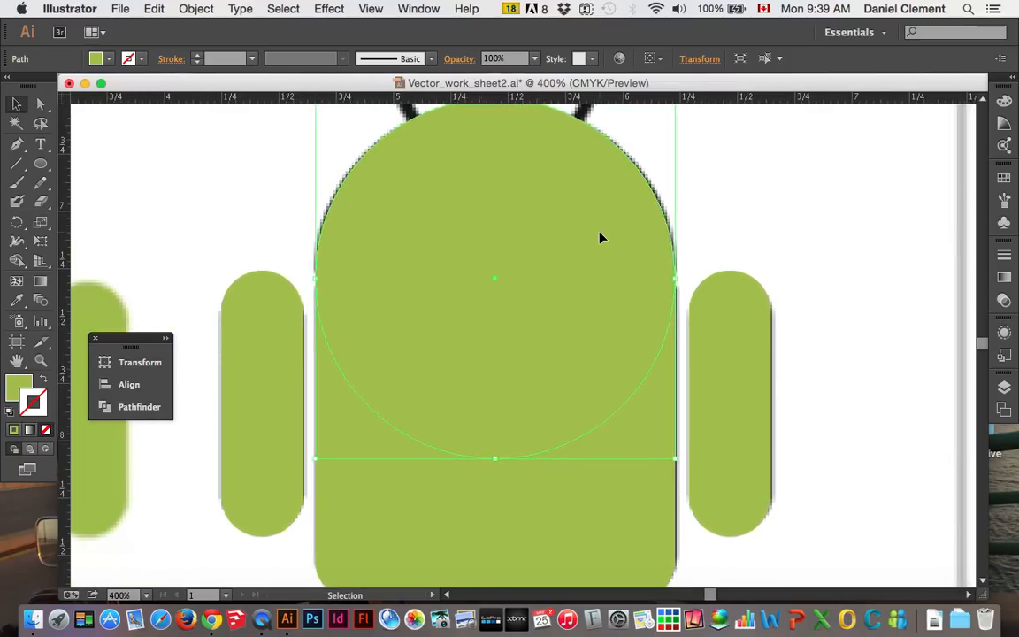
left_click(283, 247)
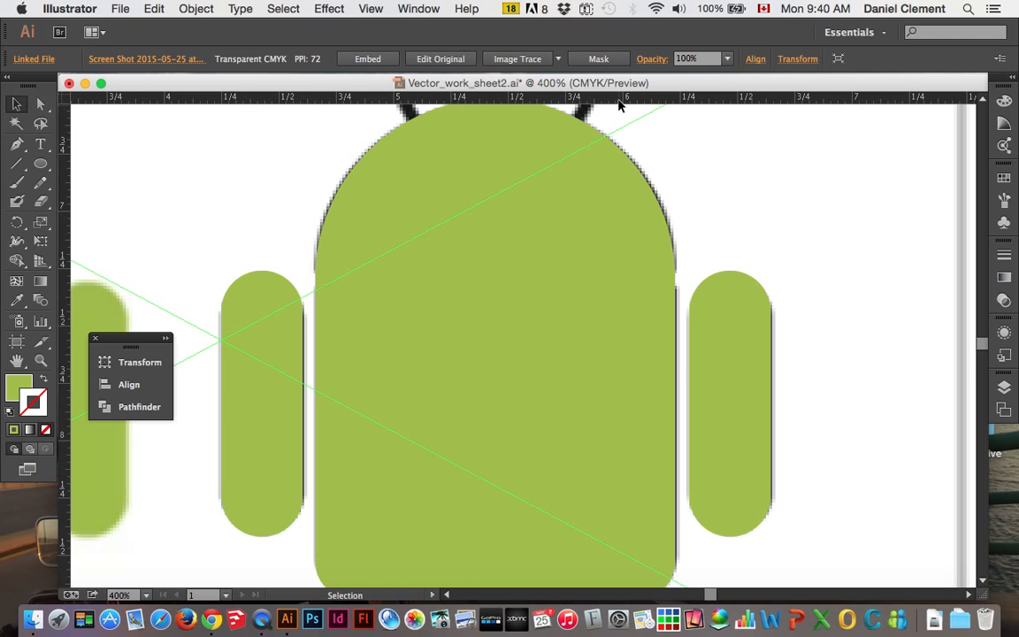
left_click_drag(617, 97, 734, 273)
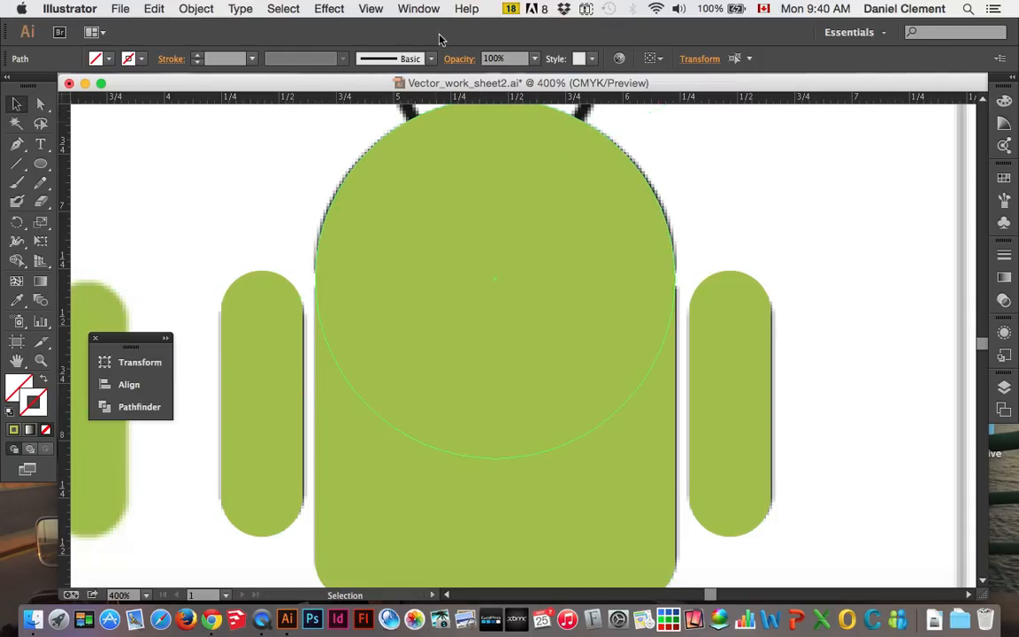
Show the guides and add a second horizontal guide along the torso's top edge, just below the head guide
left_click(369, 9)
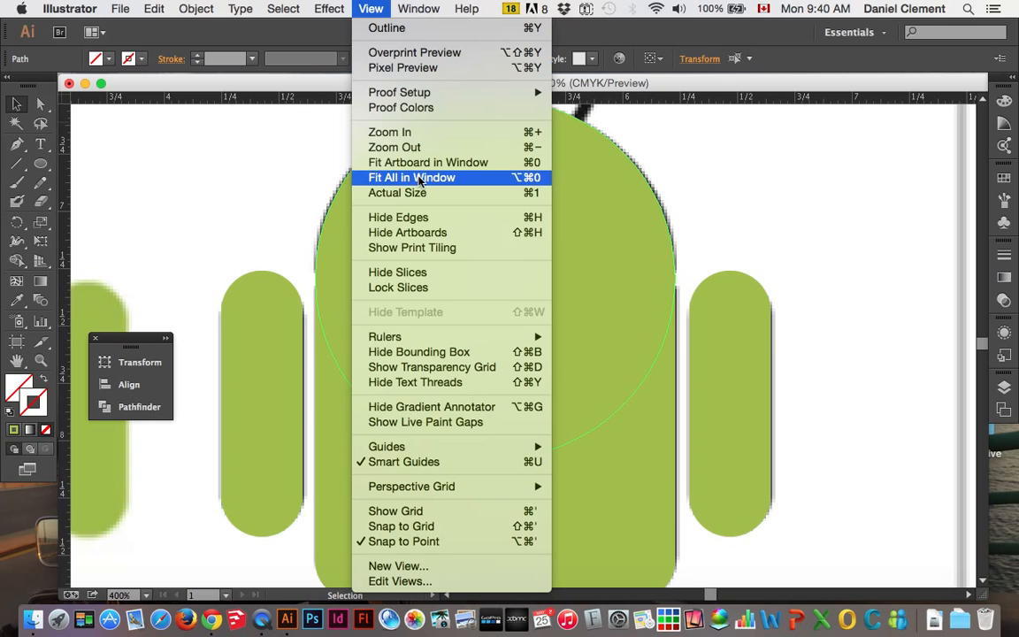
mouse_move(427, 340)
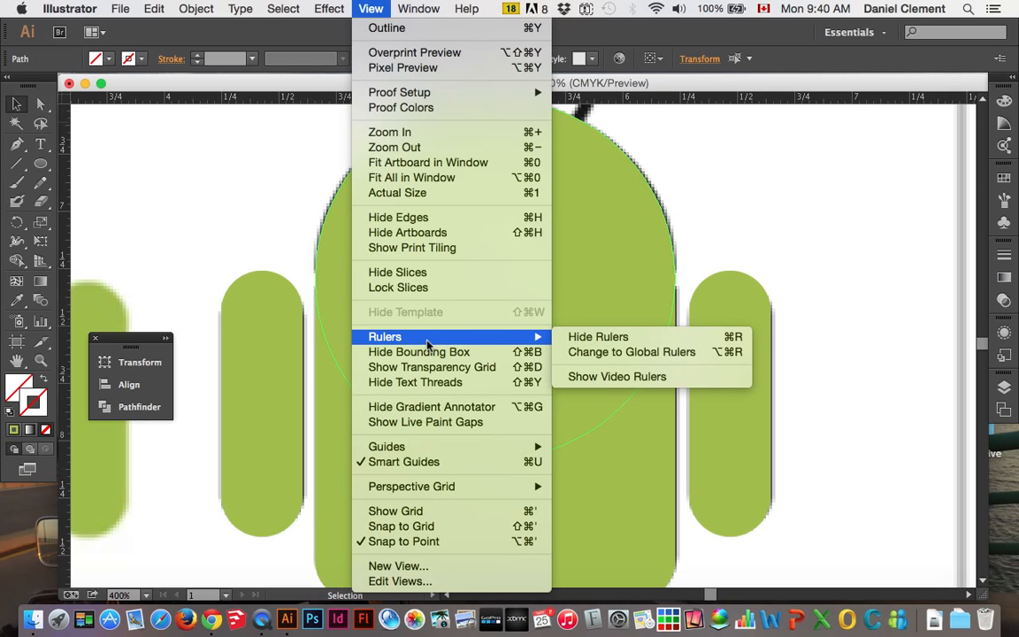
mouse_move(442, 449)
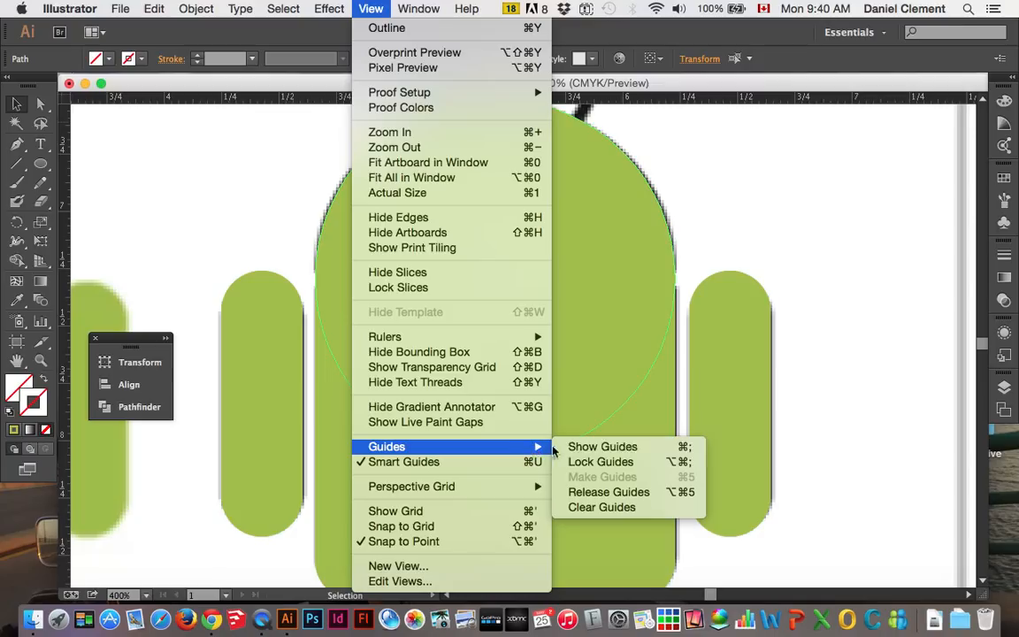
left_click(598, 448)
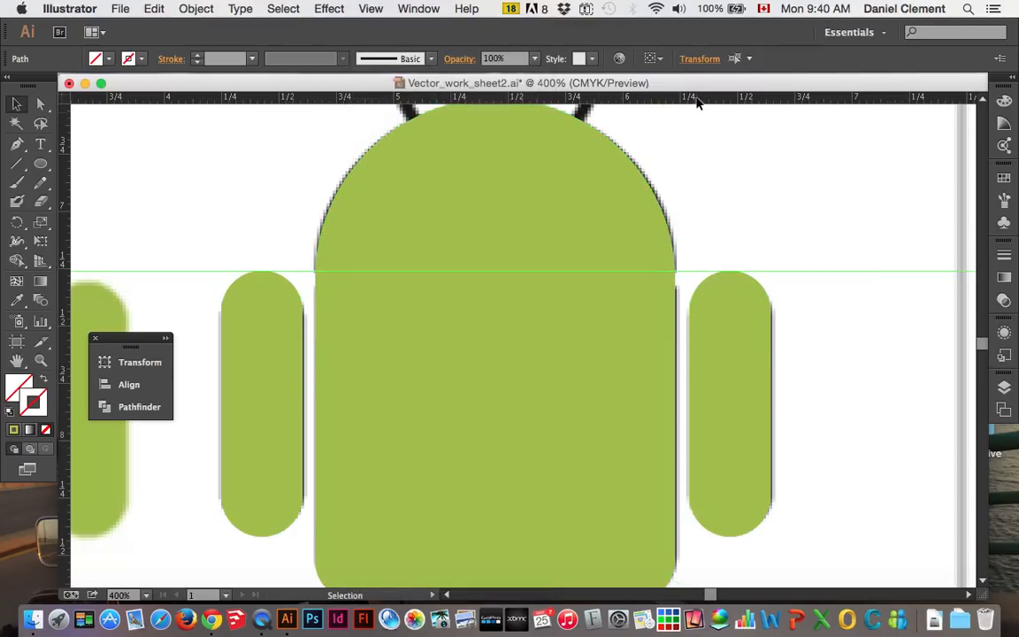
left_click_drag(696, 98, 723, 291)
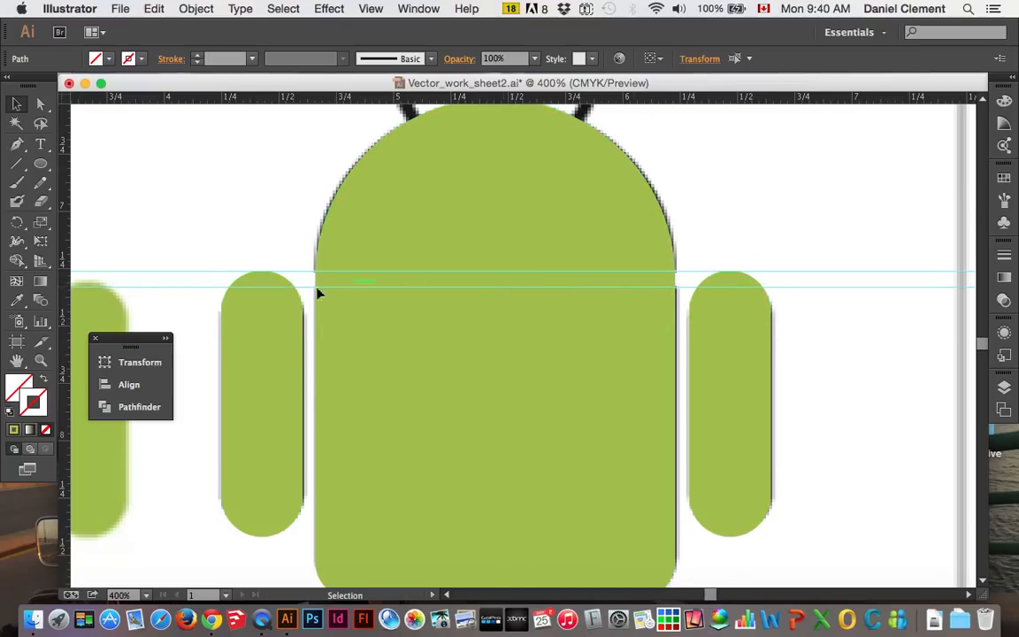
With only the large head circle selected, size the Eraser brush to fit the gap between the two guides
left_click(41, 205)
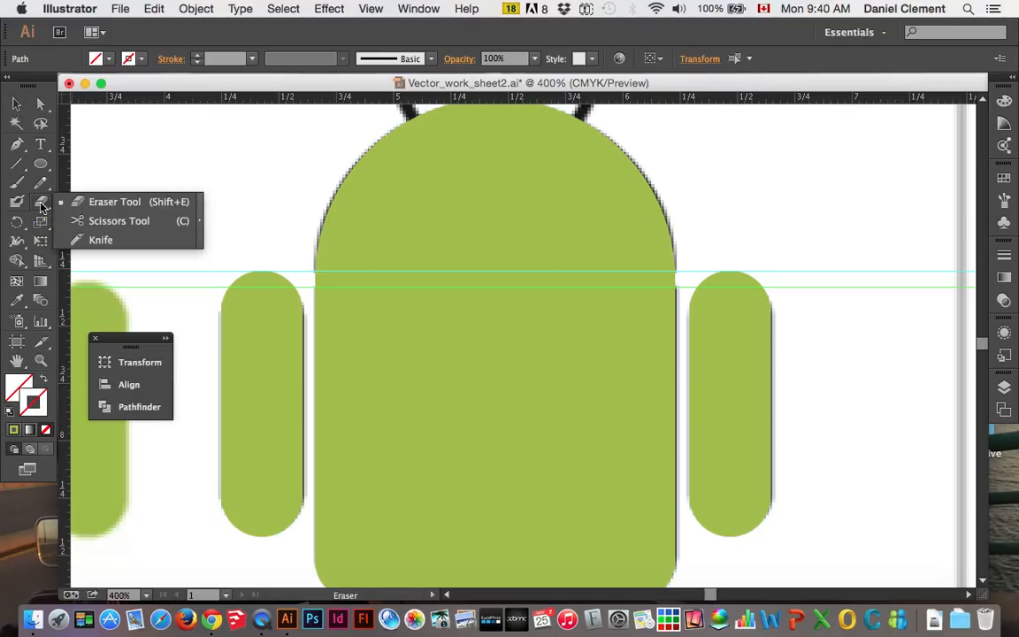
left_click(94, 204)
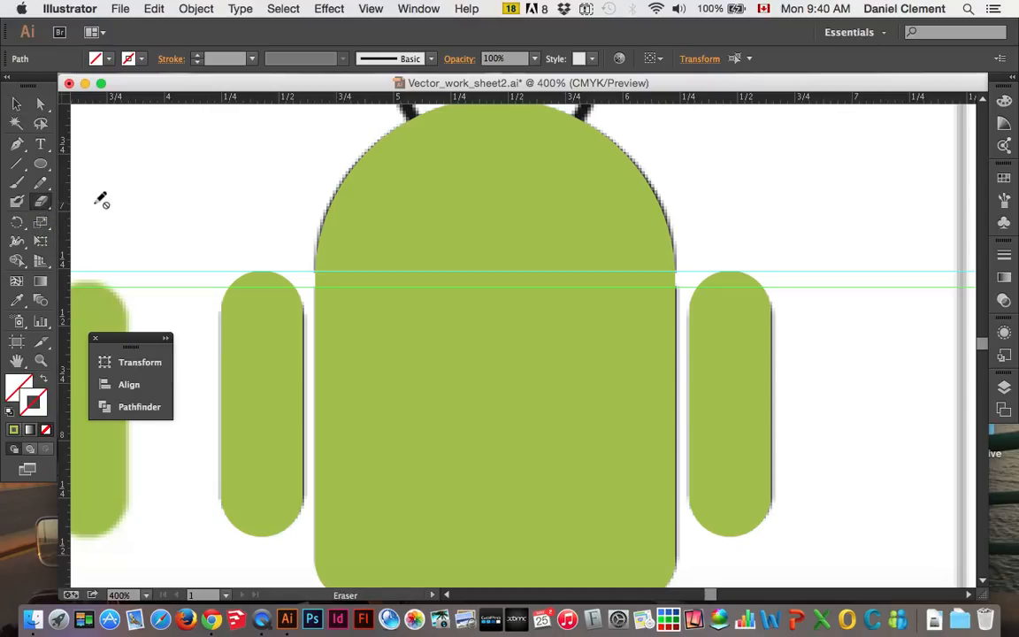
left_click(42, 202)
left_click(16, 104)
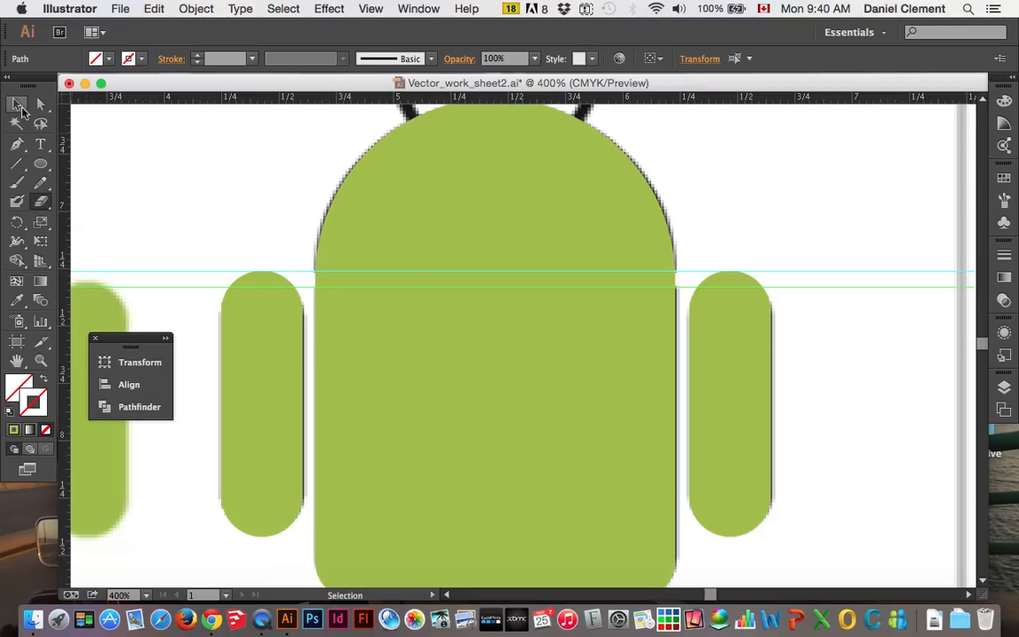
left_click(453, 165)
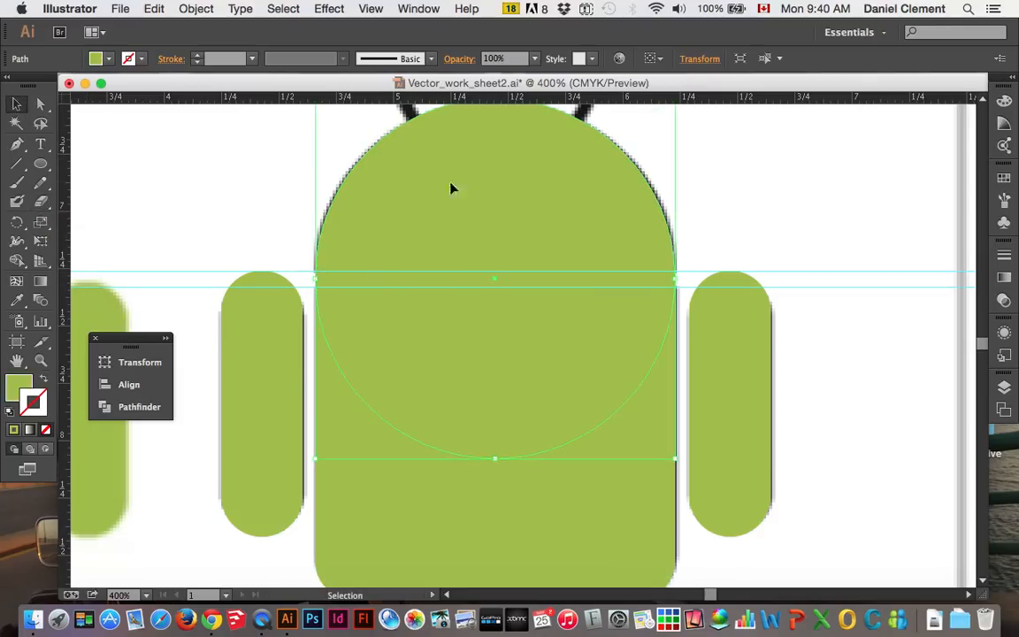
left_click(42, 202)
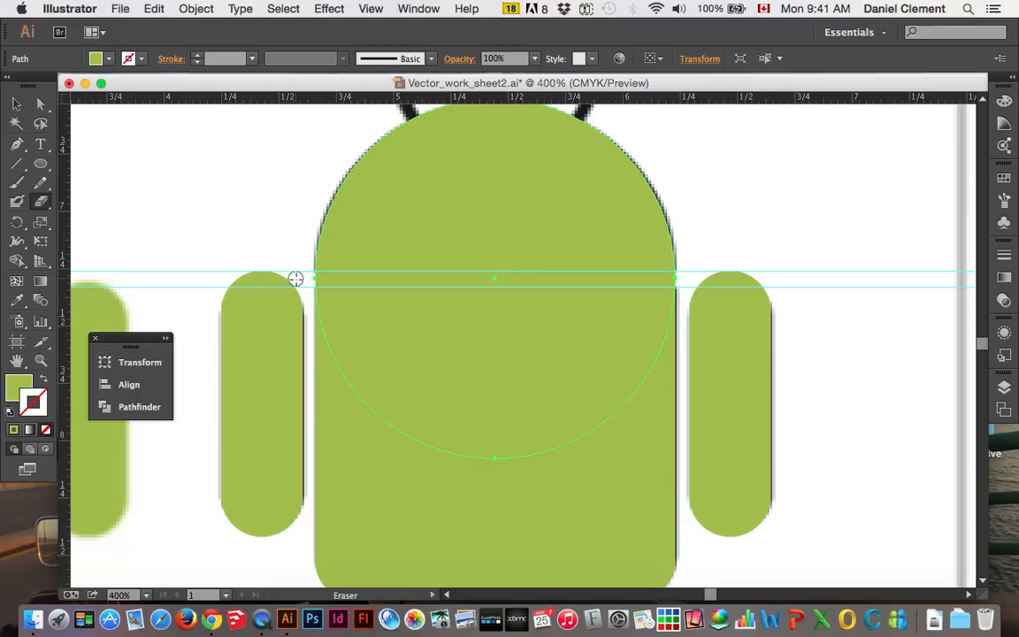
key("bracketright")
key("bracketright")
key("bracketright")
key("bracketright")
key("bracketright")
key("bracketright")
key("bracketleft")
key("bracketleft")
key("bracketleft")
key("bracketleft")
key("bracketleft")
key("bracketleft")
key("bracketleft")
key("bracketleft")
key("bracketleft")
key("bracketleft")
Try to erase a straight strip across the head circle between the two guides, undoing each stroke
left_click_drag(300, 280, 694, 277)
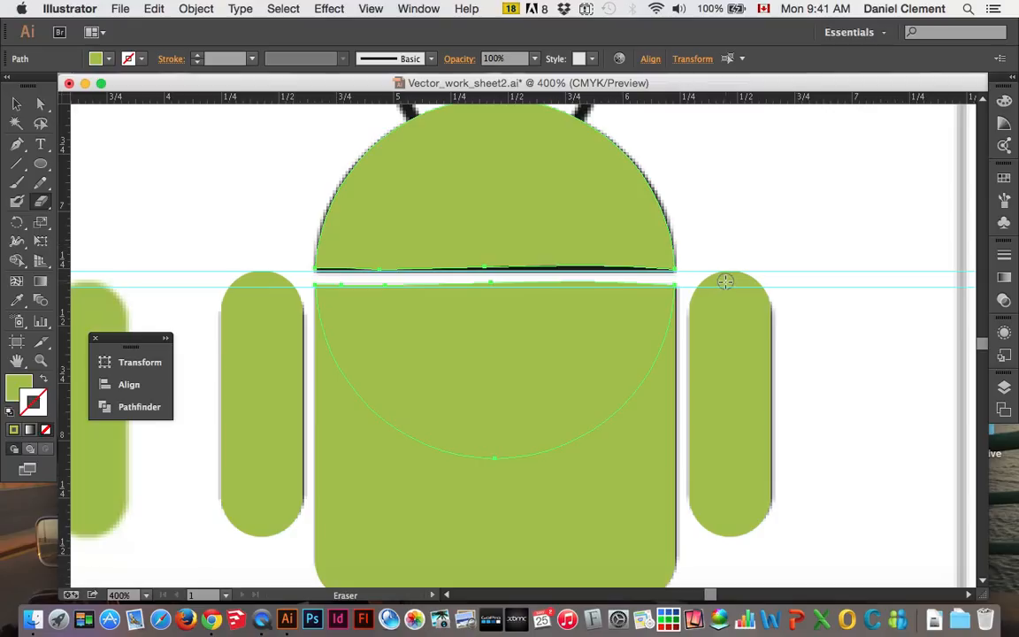
key("super+z")
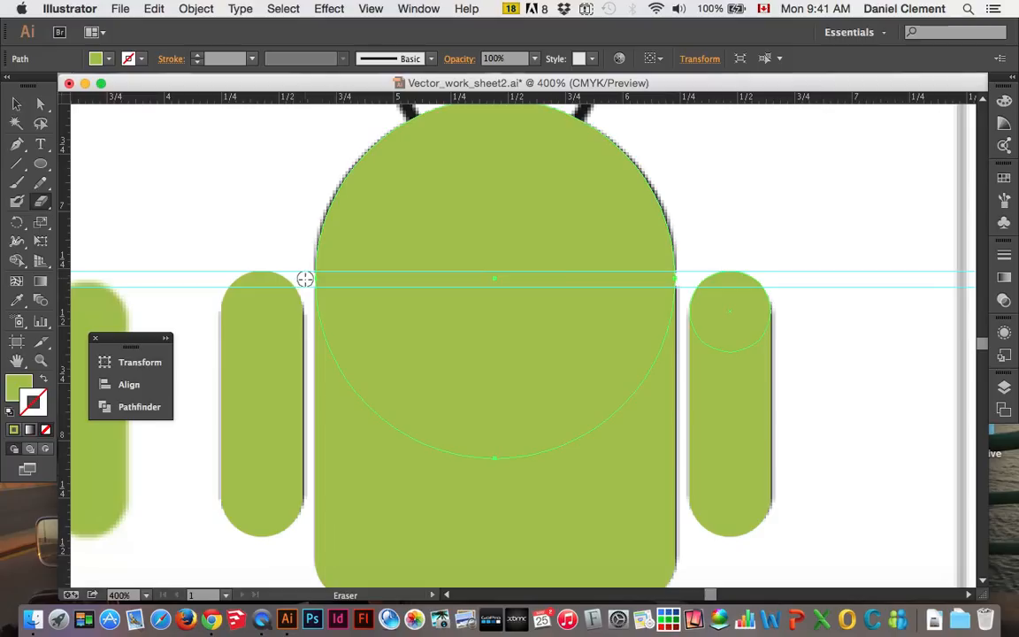
left_click_drag(305, 279, 705, 278)
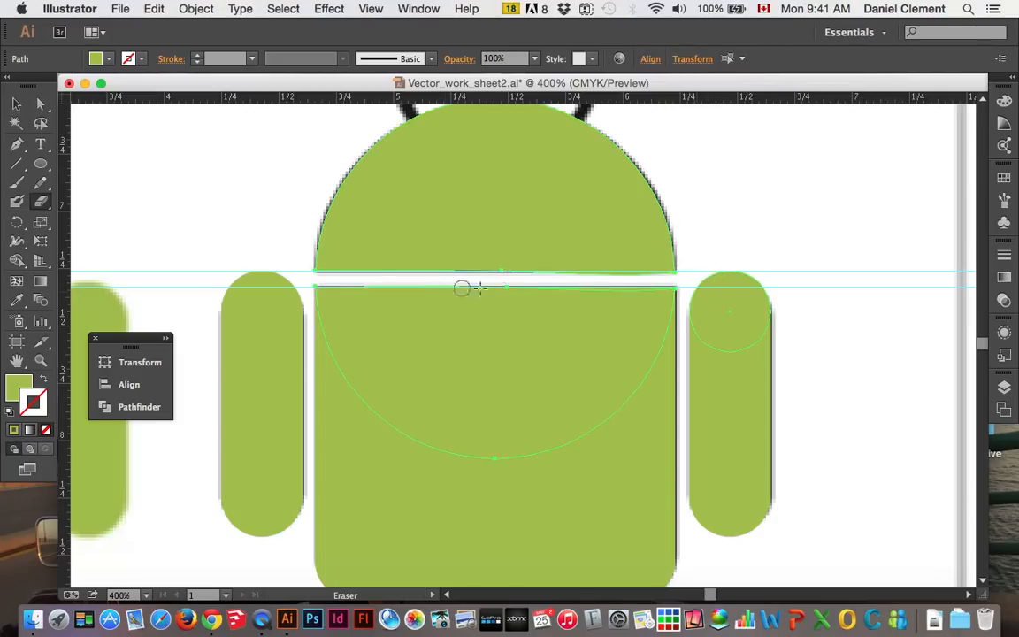
left_click(678, 294, "super")
key("super+z")
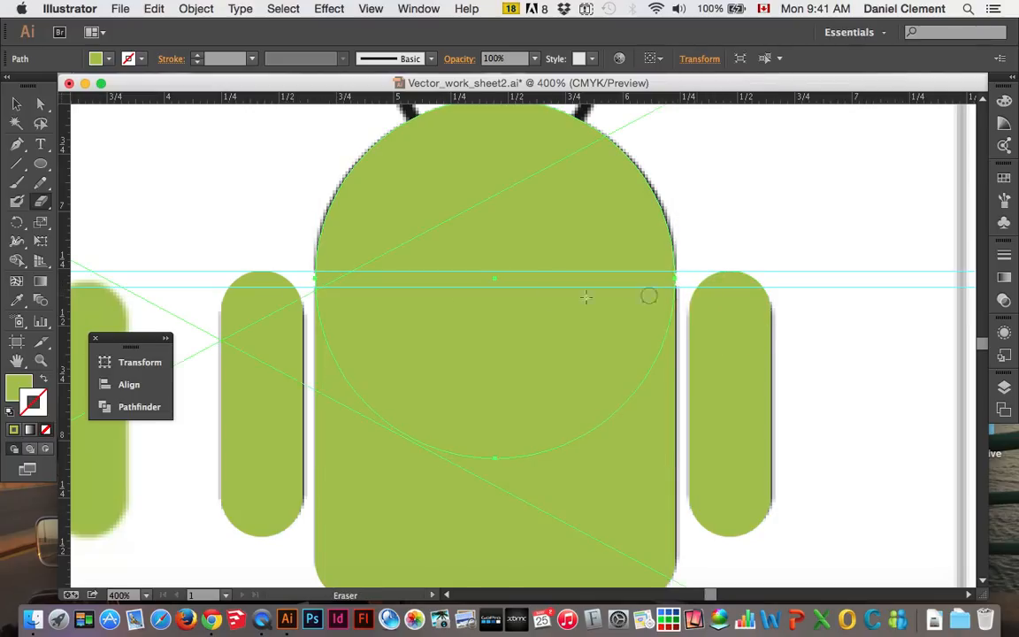
Erase a strip across the head circle between the two guides and delete the leftover lower half over the torso
mouse_move(301, 278)
left_mouse_down()
mouse_move(701, 280)
mouse_move(690, 281)
left_mouse_up()
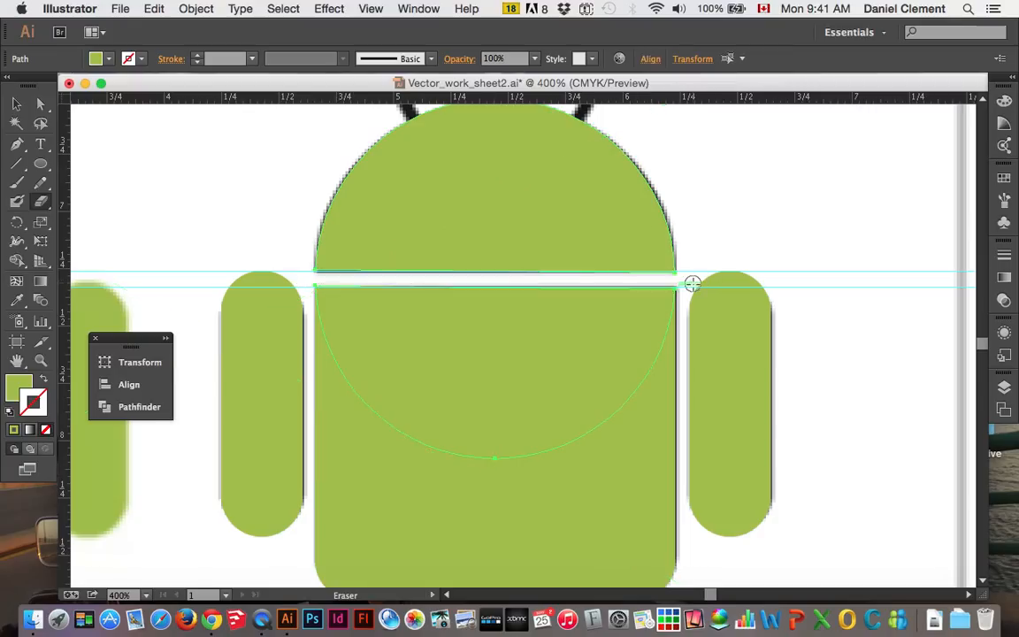
left_click(19, 106)
left_click(168, 199)
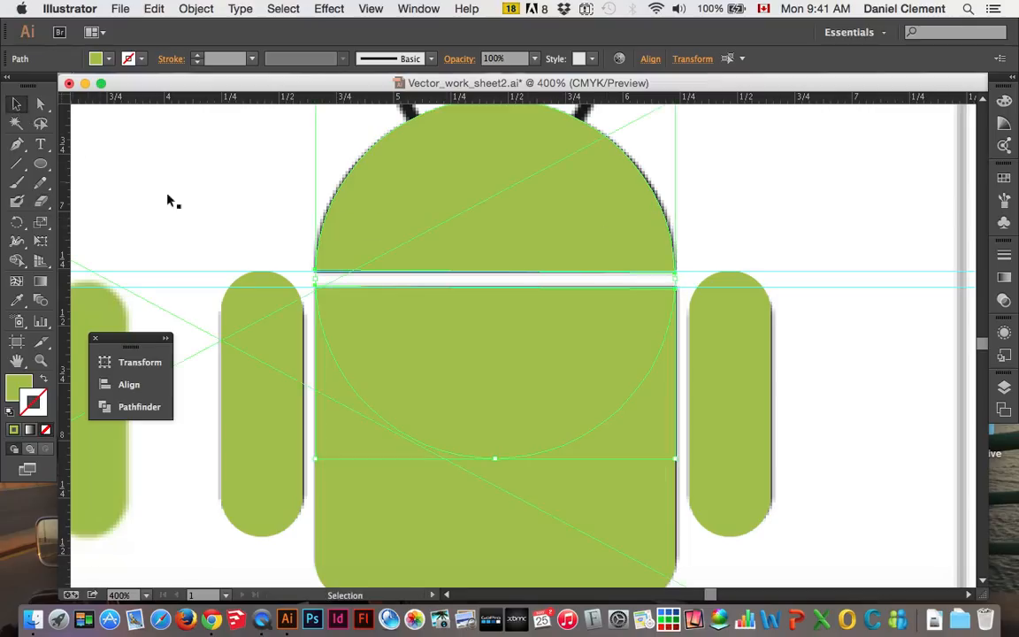
left_click(446, 352)
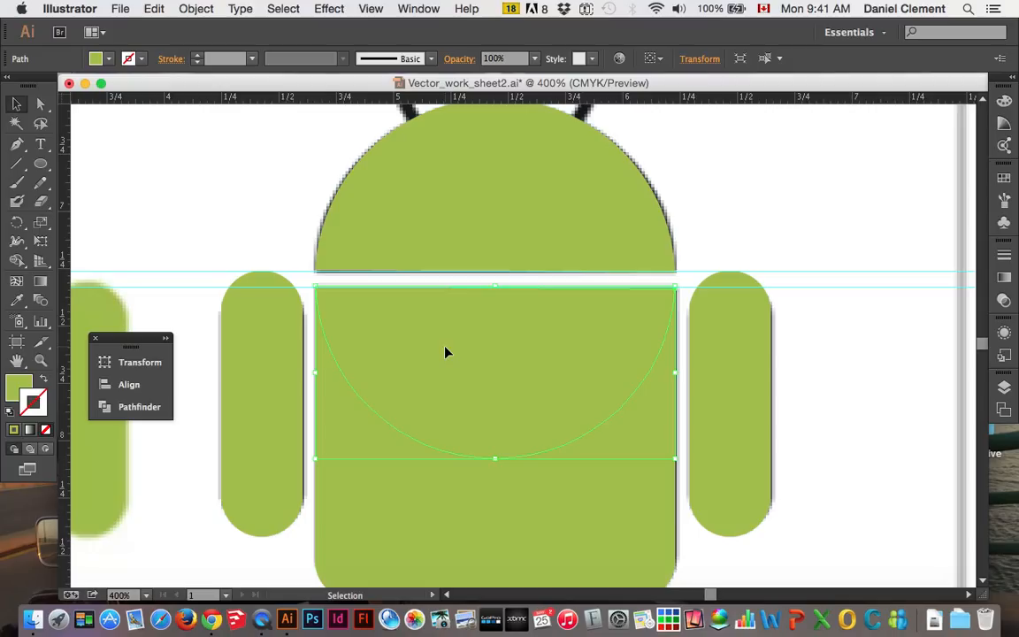
key("Delete")
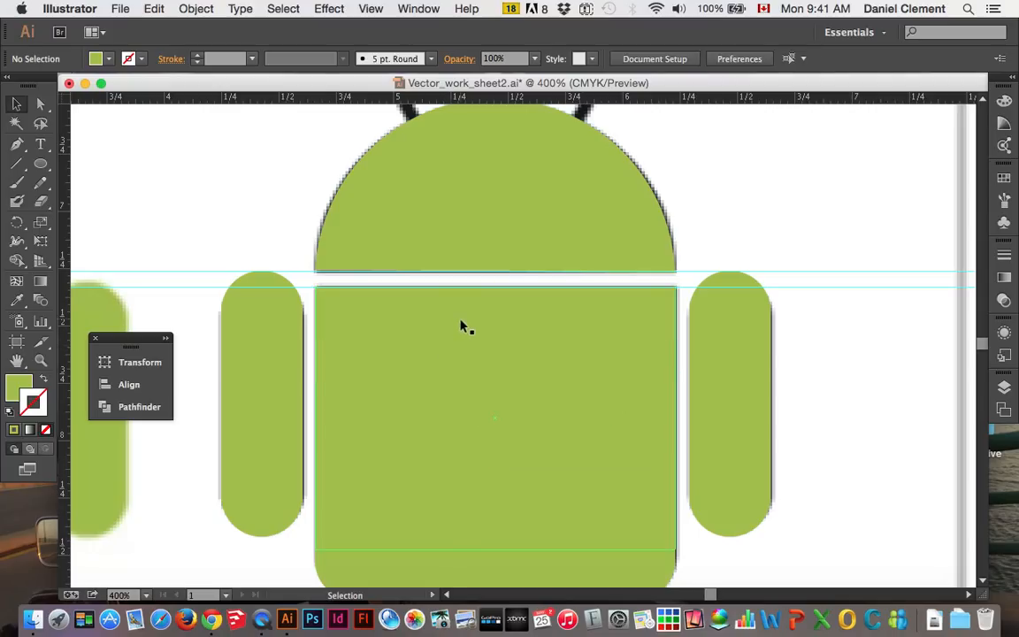
Draw a straight line segment along the left antenna down into the head and give it a 5 pt green stroke
scroll(461, 332, "up", 4)
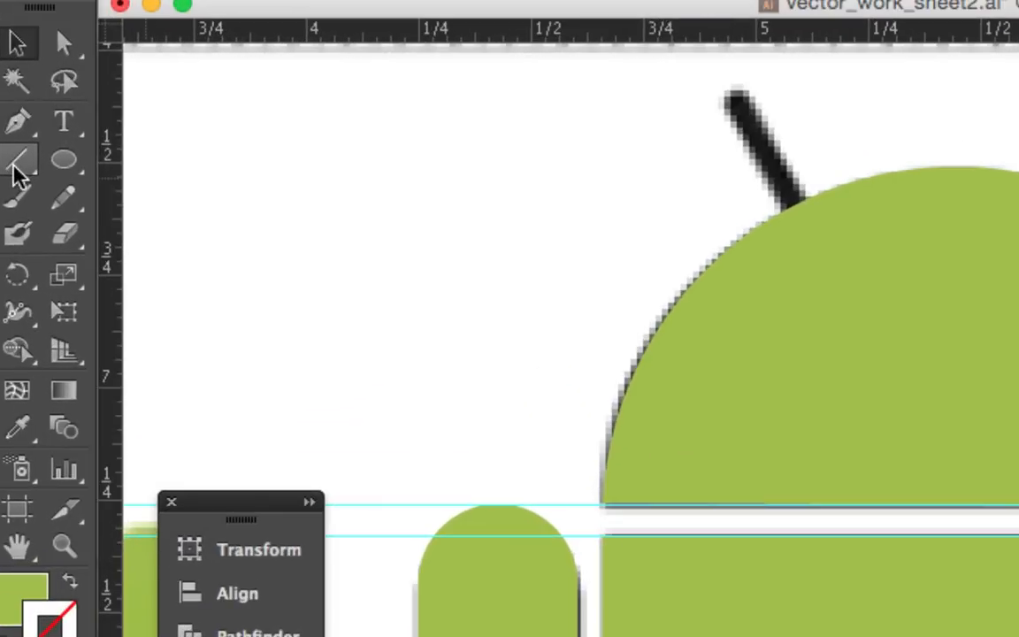
left_click(16, 167)
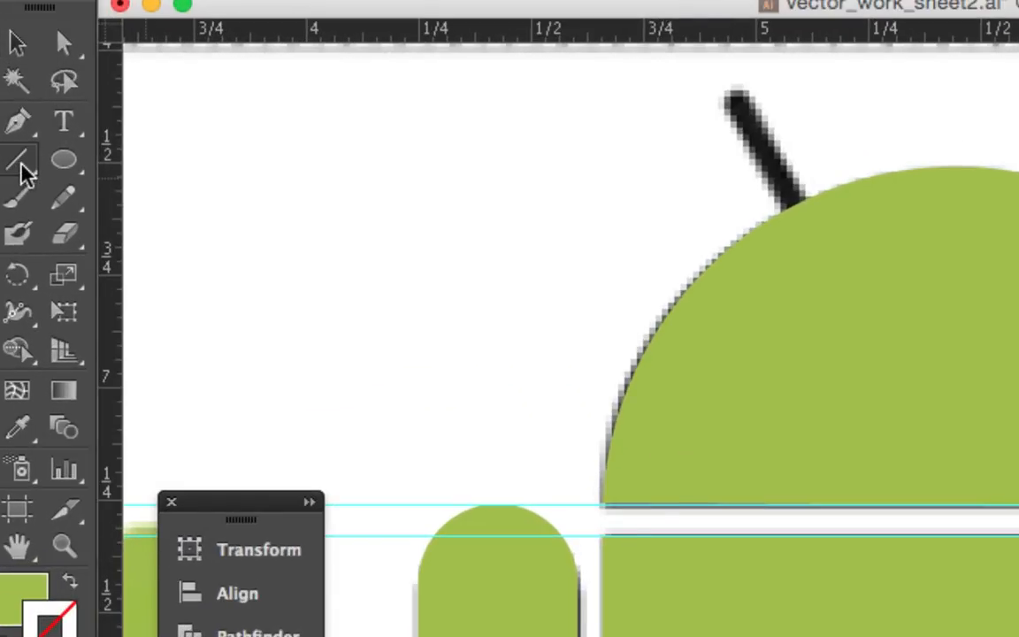
left_click(20, 163)
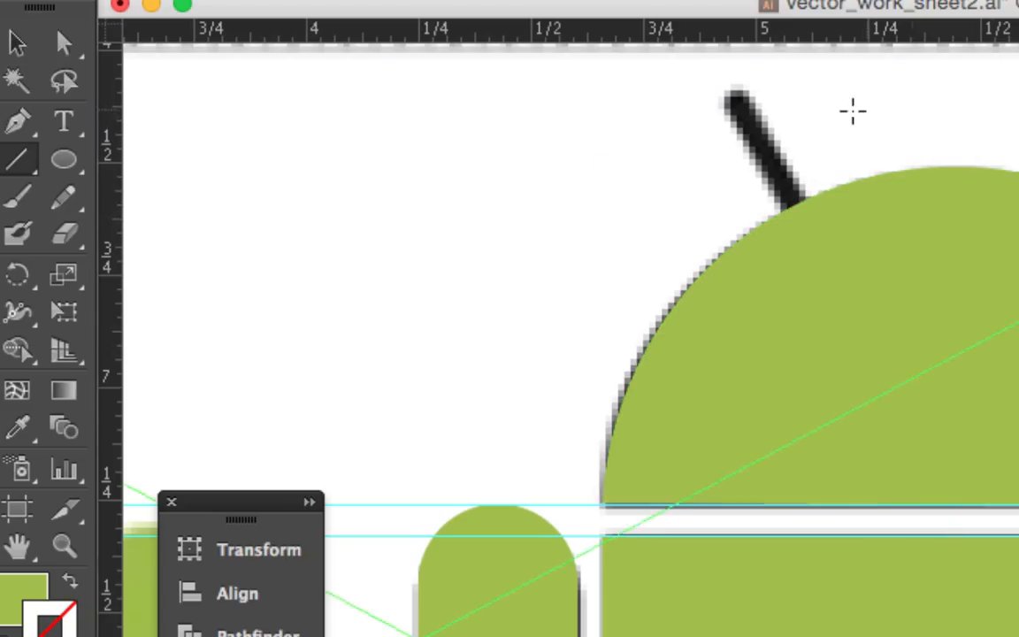
mouse_move(730, 94)
left_mouse_down()
mouse_move(740, 125)
mouse_move(807, 220)
left_mouse_up()
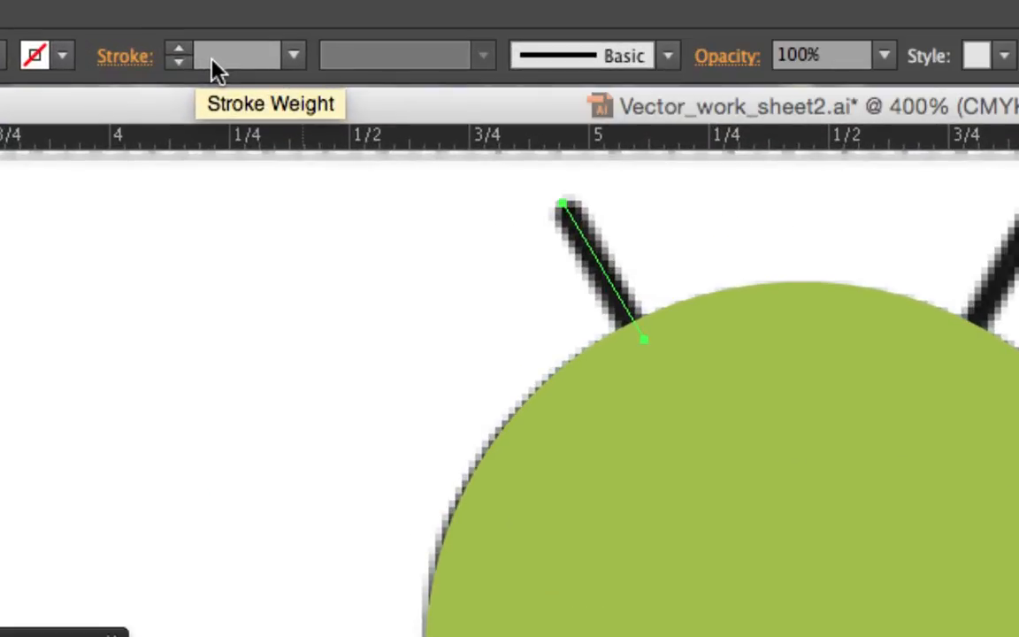
left_click(293, 59)
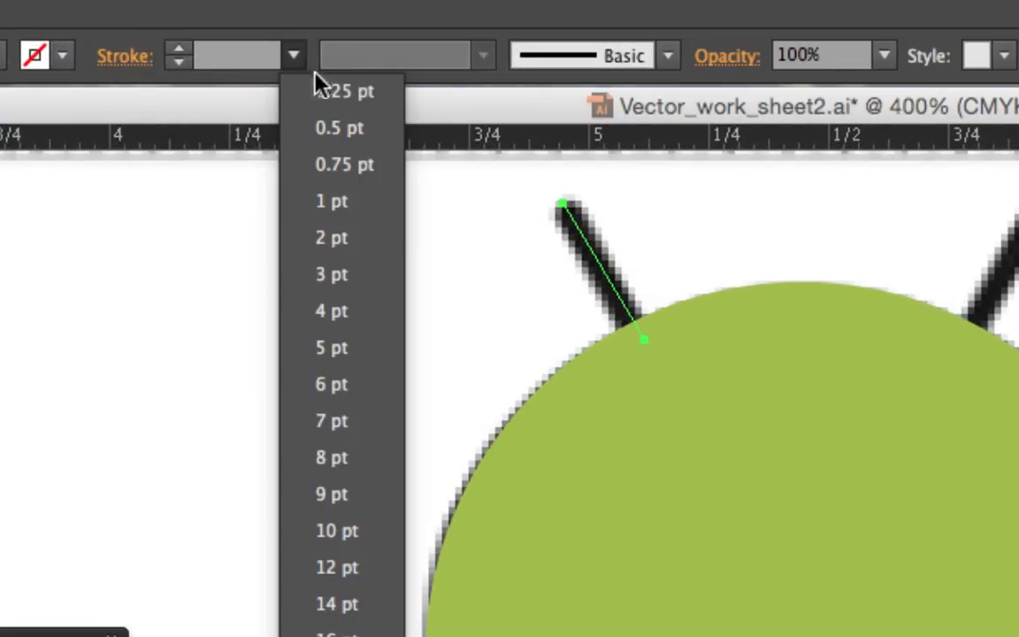
left_click(352, 356)
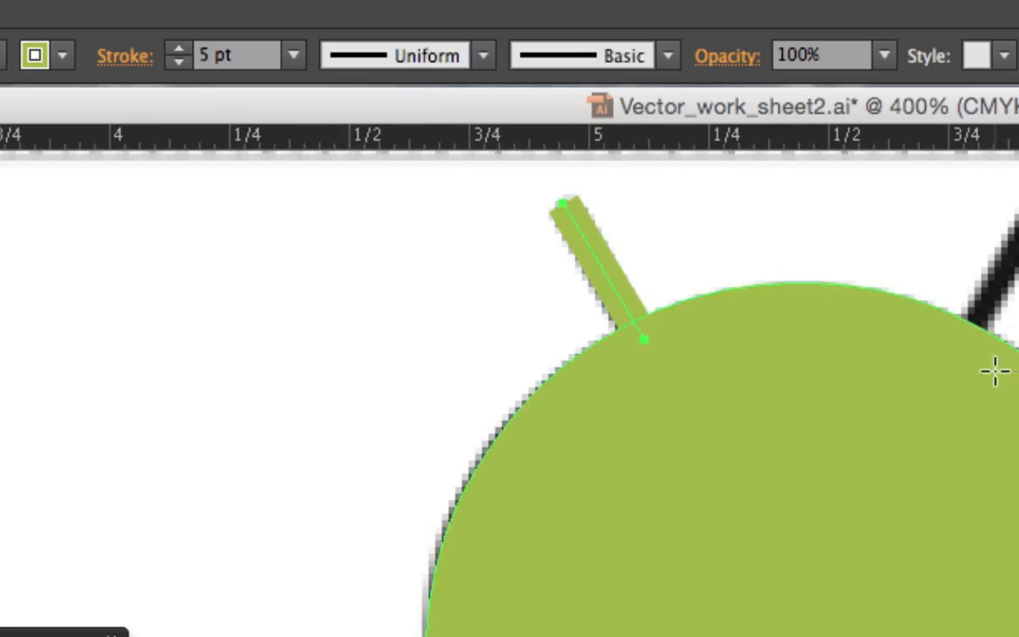
Set the left antenna line's stroke to a round cap
scroll(994, 370, "right", 5)
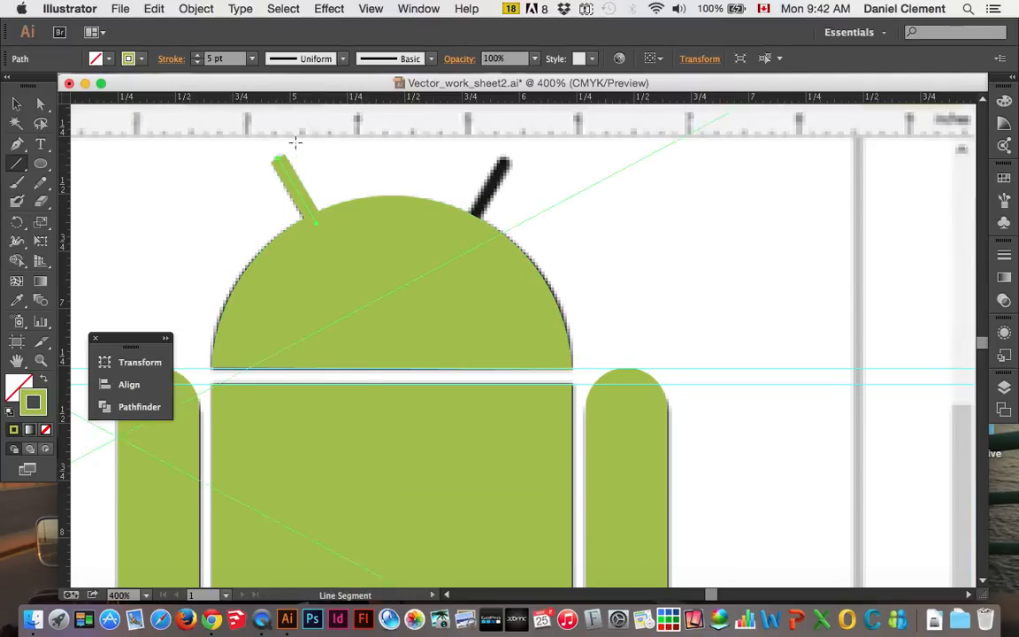
left_click(16, 104)
left_click(276, 180)
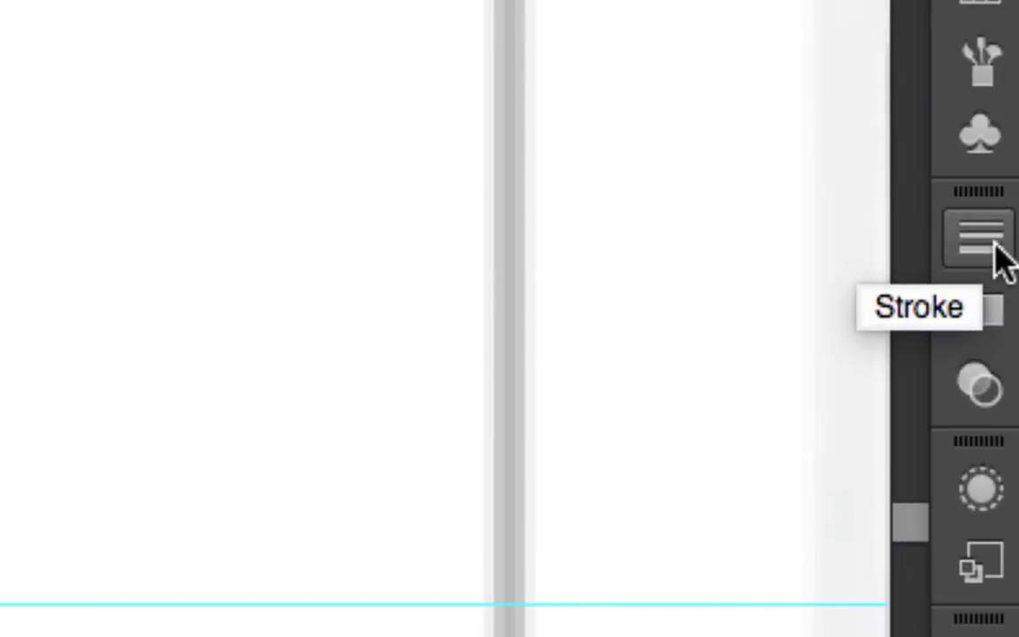
left_click(982, 239)
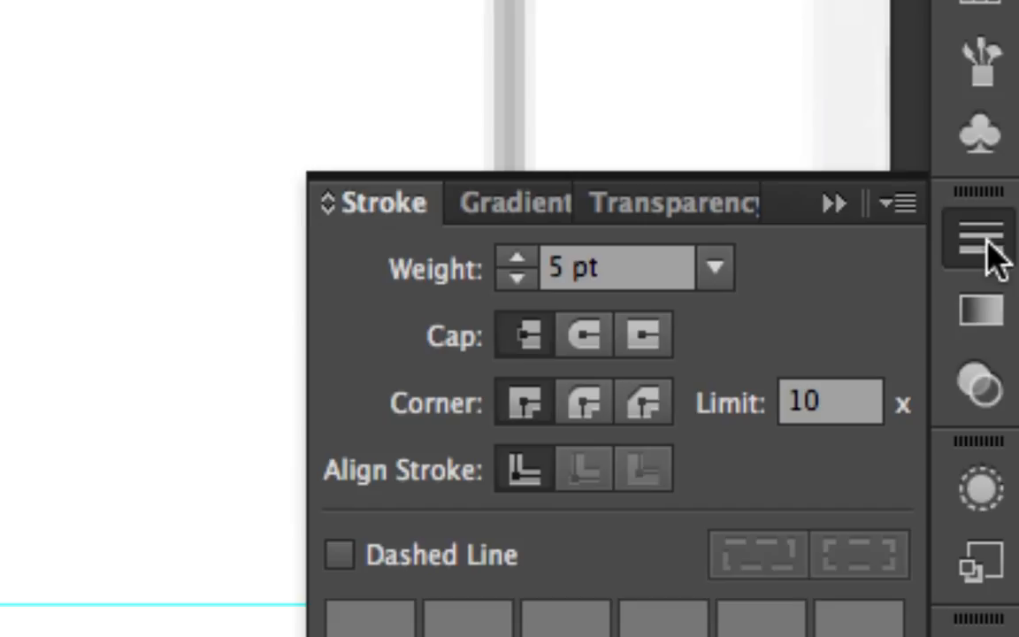
left_click(597, 350)
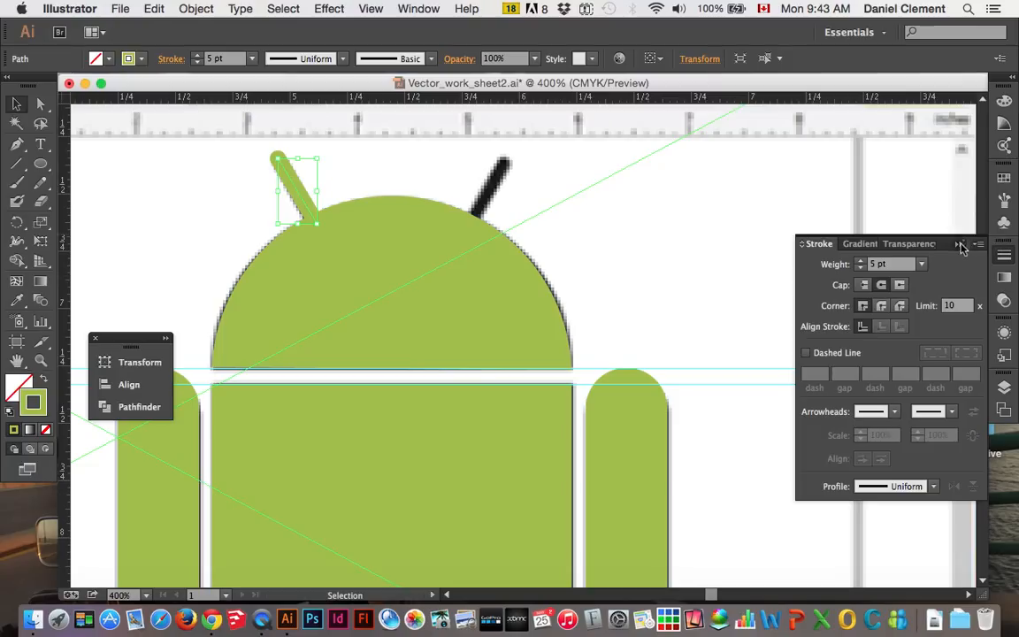
Duplicate the green left antenna line and place the copy in the empty area beside the right antenna
left_click(960, 245)
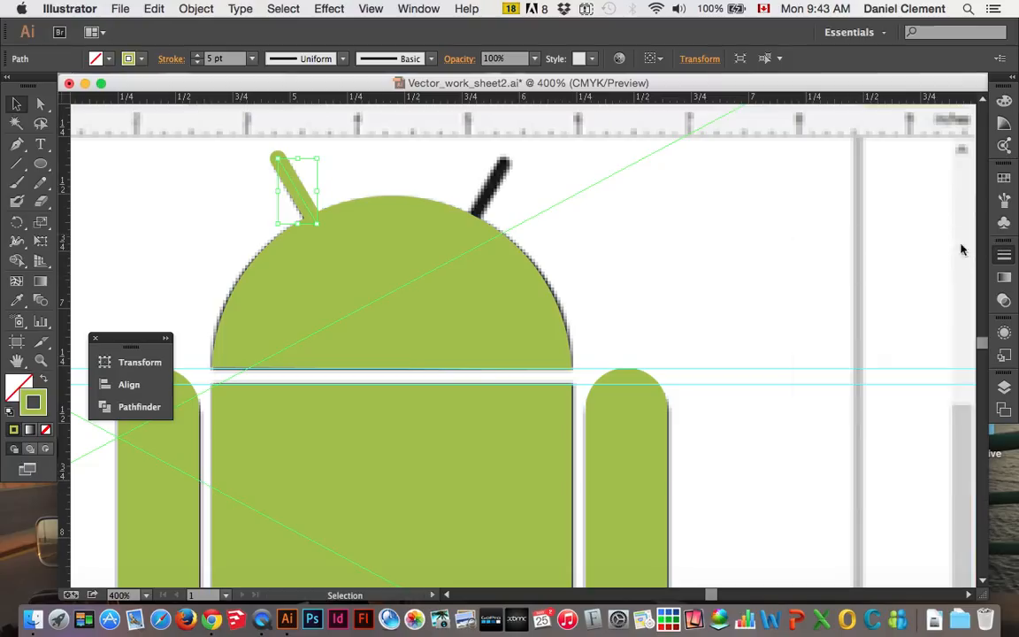
left_click(337, 206)
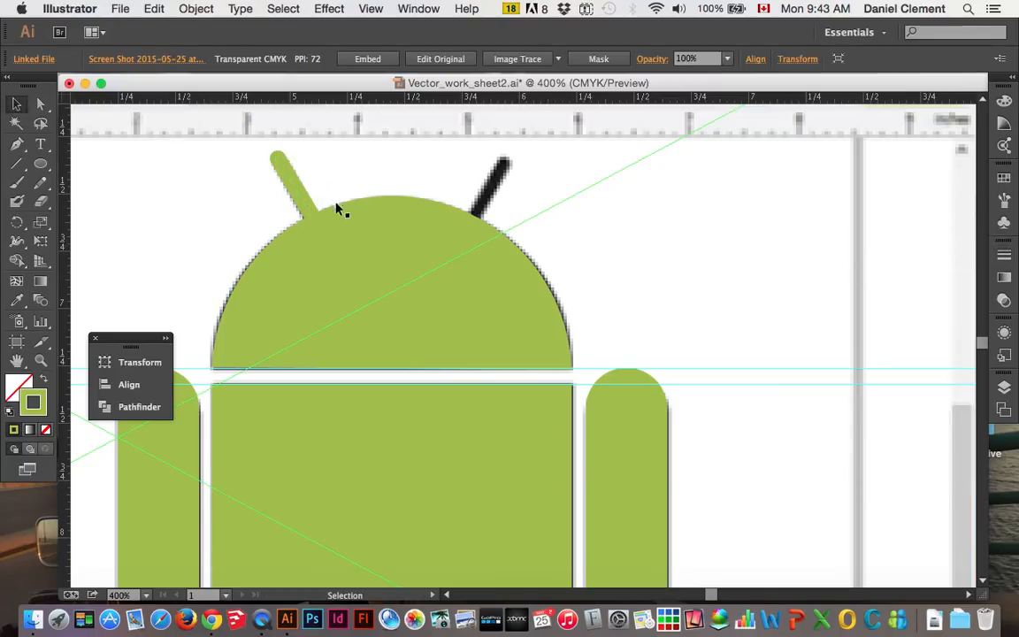
left_click(300, 202)
key("a")
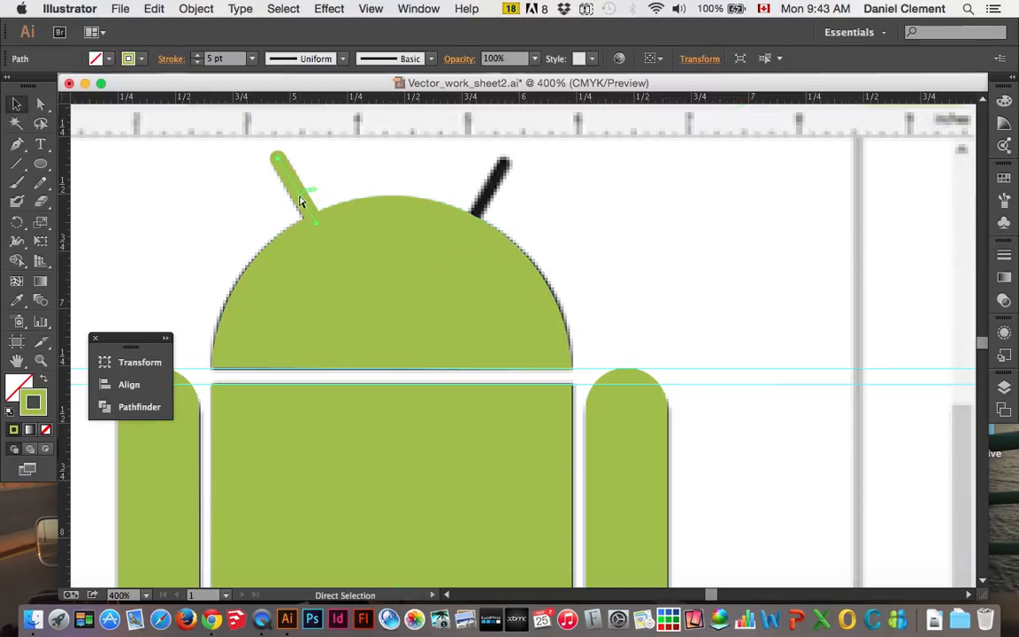
key("a")
key("v")
left_click(525, 347)
left_click_drag(525, 346, 599, 213)
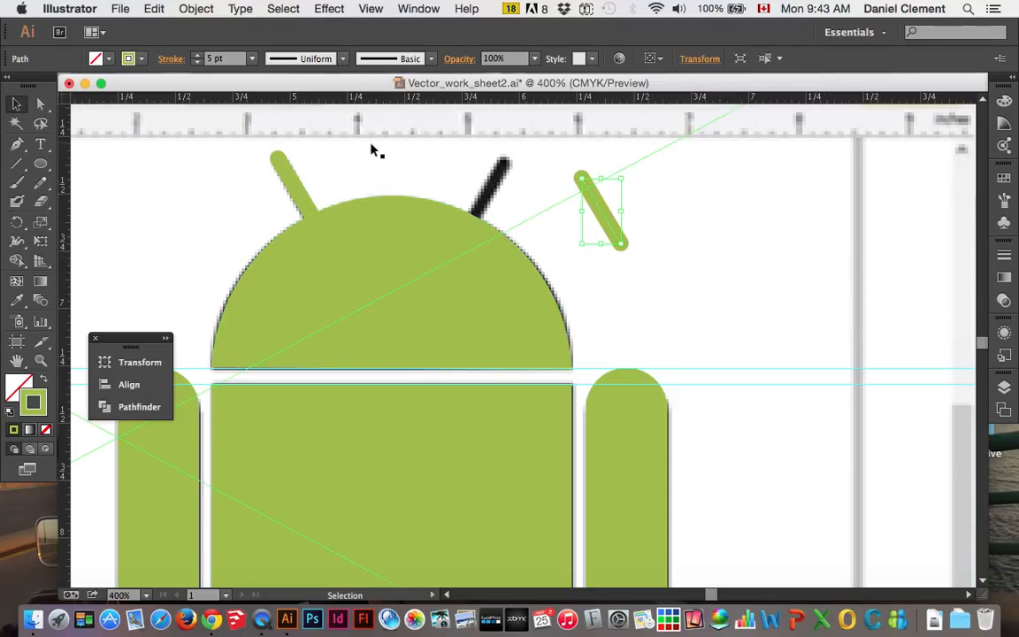
Flip the copied antenna line horizontally with the Transform options
left_click(419, 10)
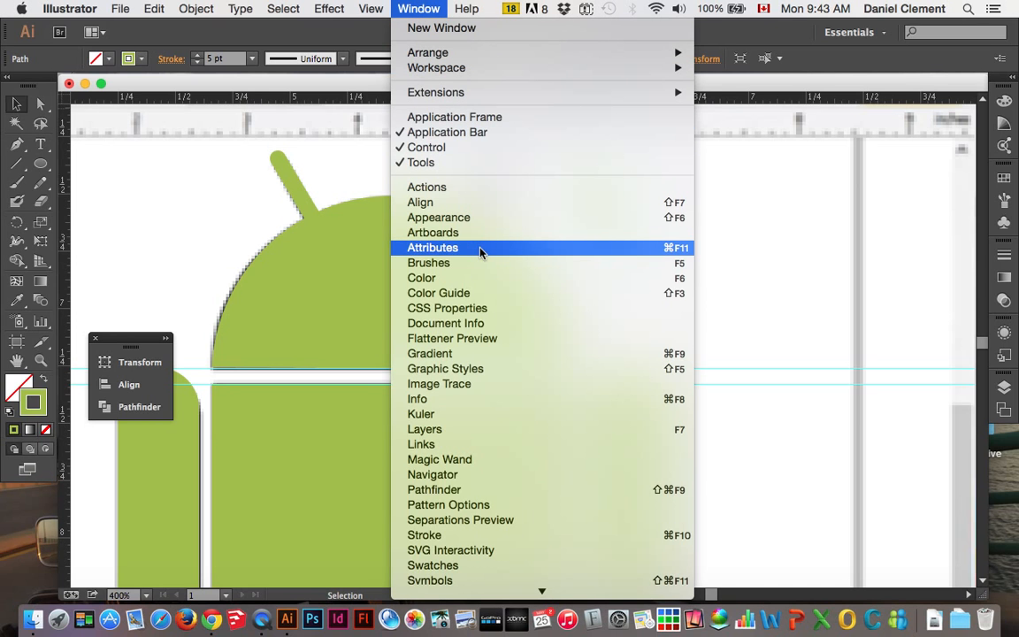
mouse_move(500, 529)
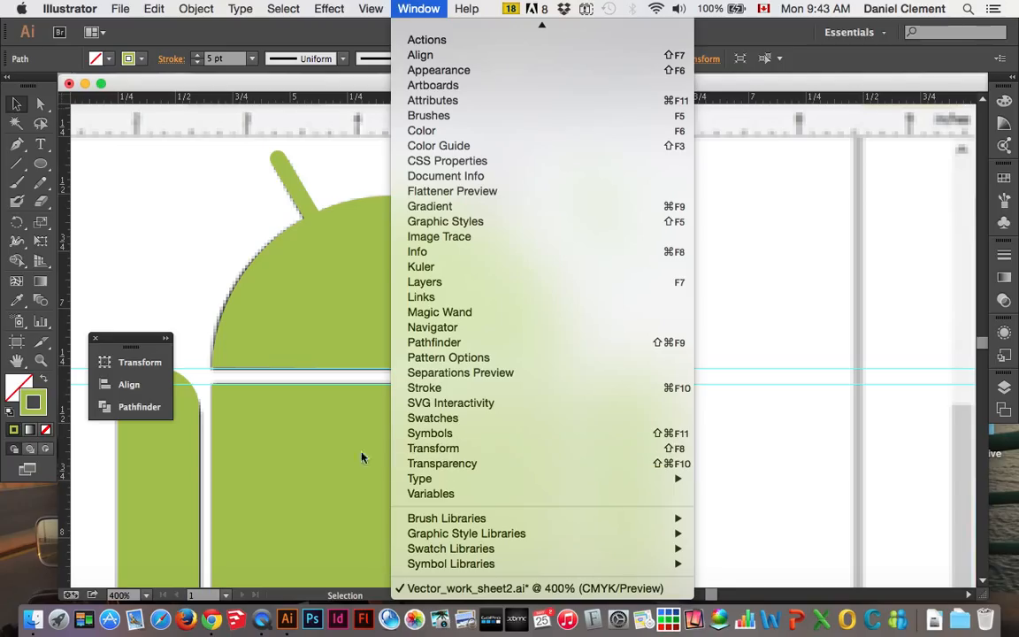
left_click(434, 448)
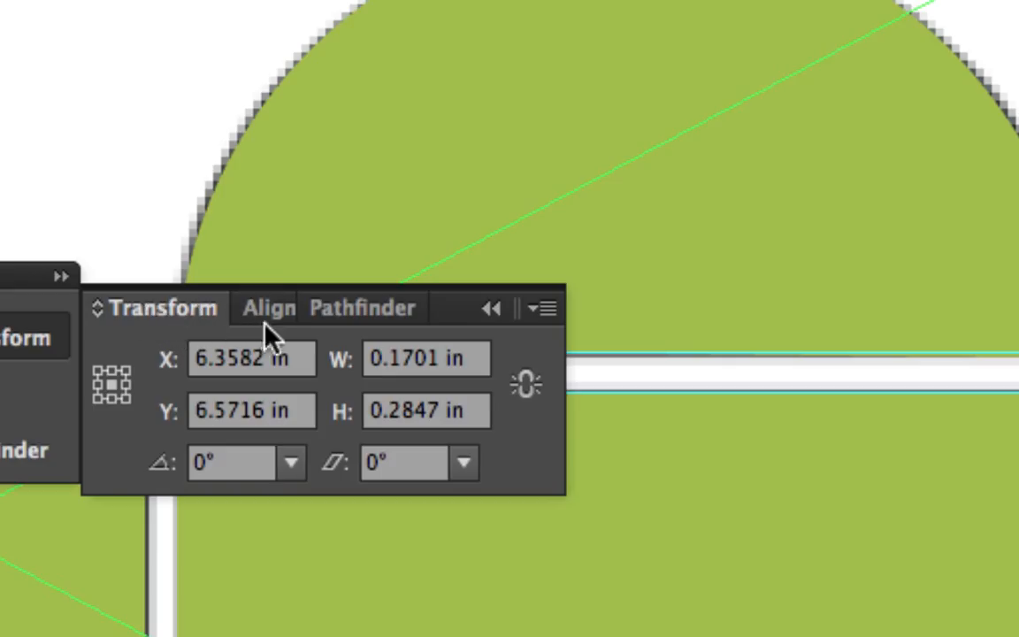
left_click(540, 309)
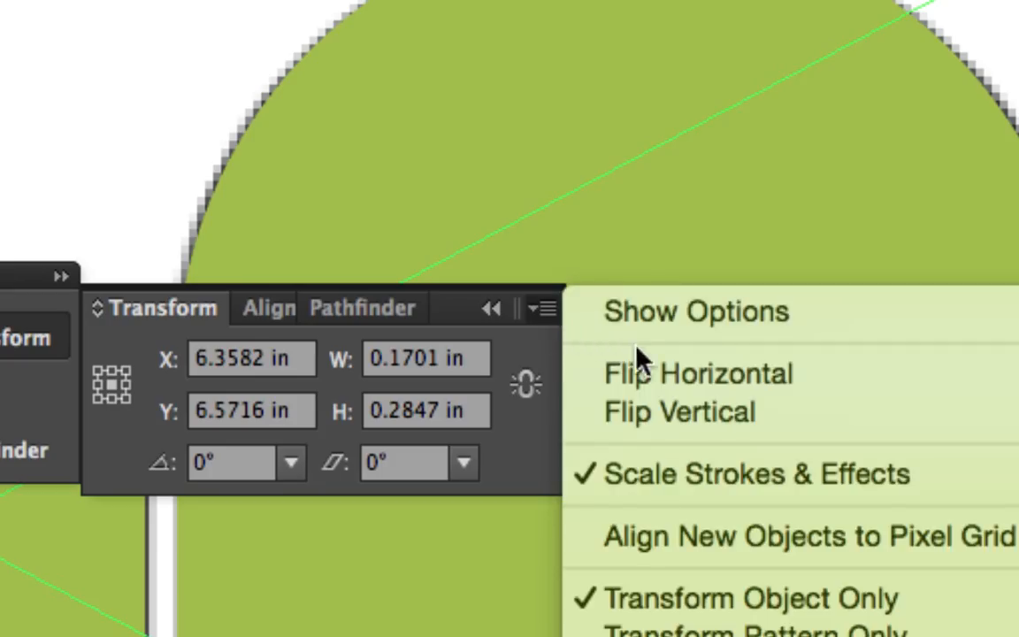
left_click(733, 387)
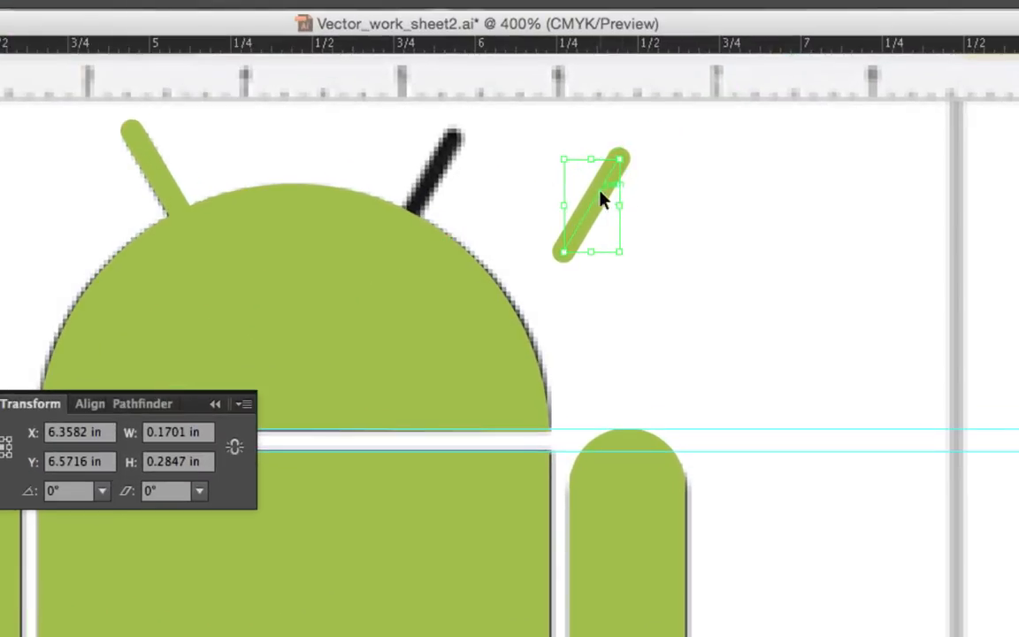
Move the flipped antenna line over the black right antenna, nudge it into alignment and deselect it
left_click_drag(609, 206, 434, 171)
key("Down")
key("Down")
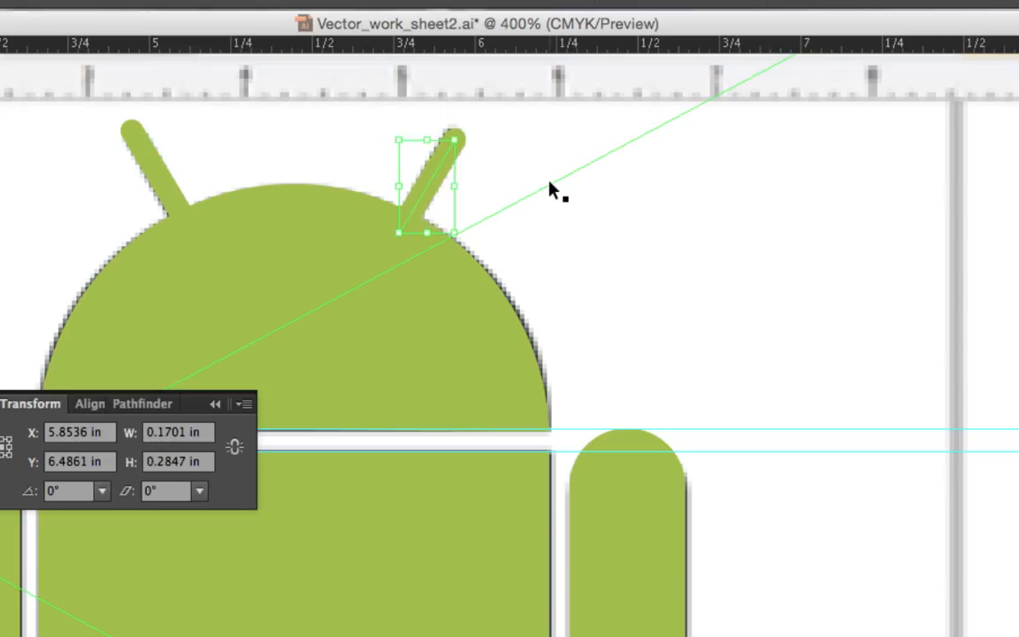
key("Up")
key("Down")
key("Left")
key("Up")
key("Right")
left_click(557, 193)
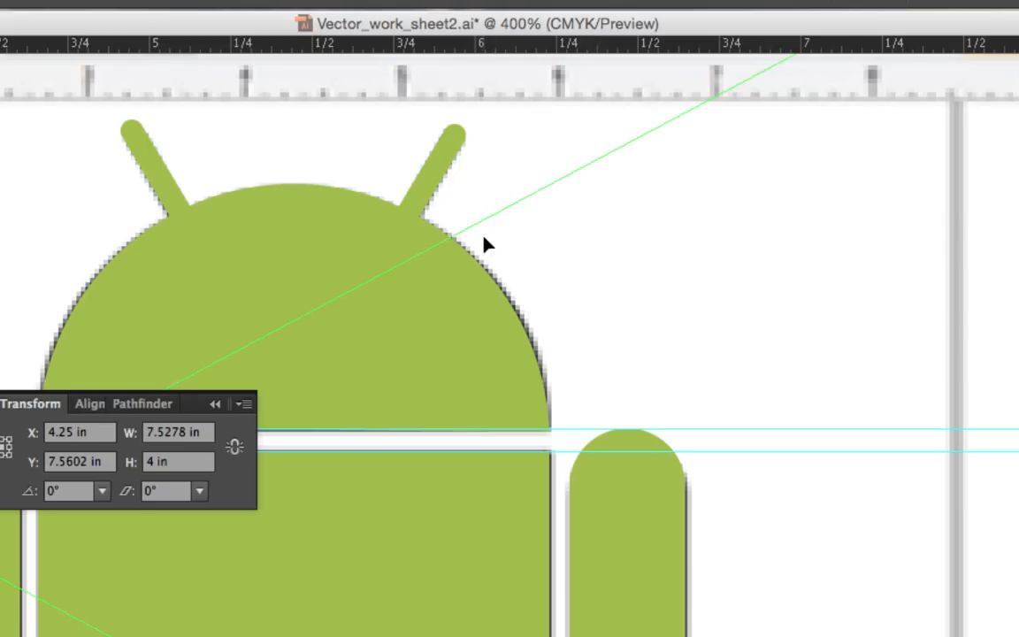
Move the green half-circle head about 2.3 in horizontally off the black reference head to uncover its eyes
key("super+minus")
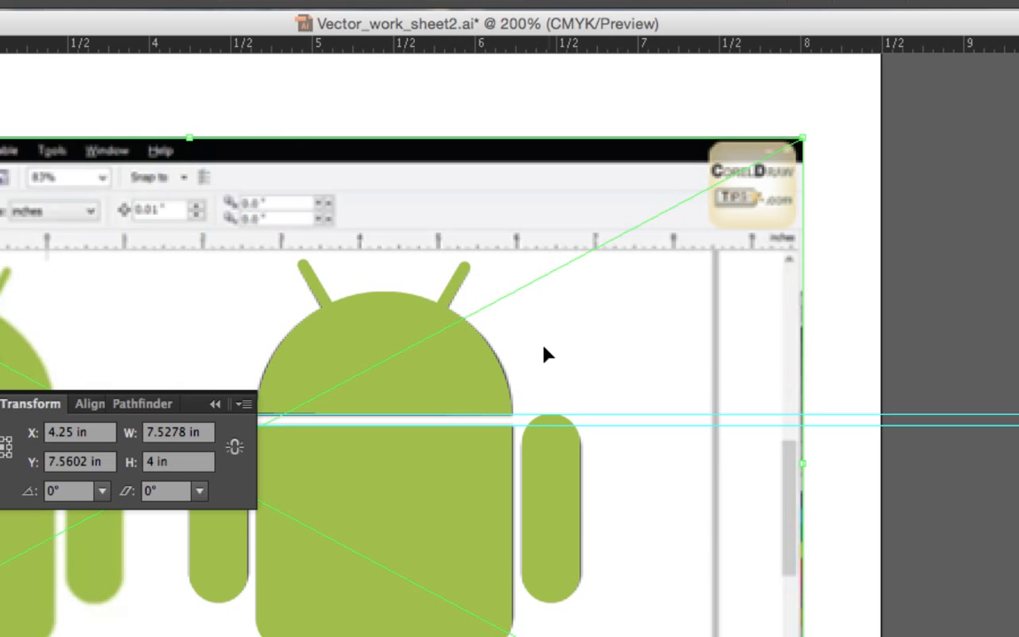
left_click_drag(365, 333, 468, 168)
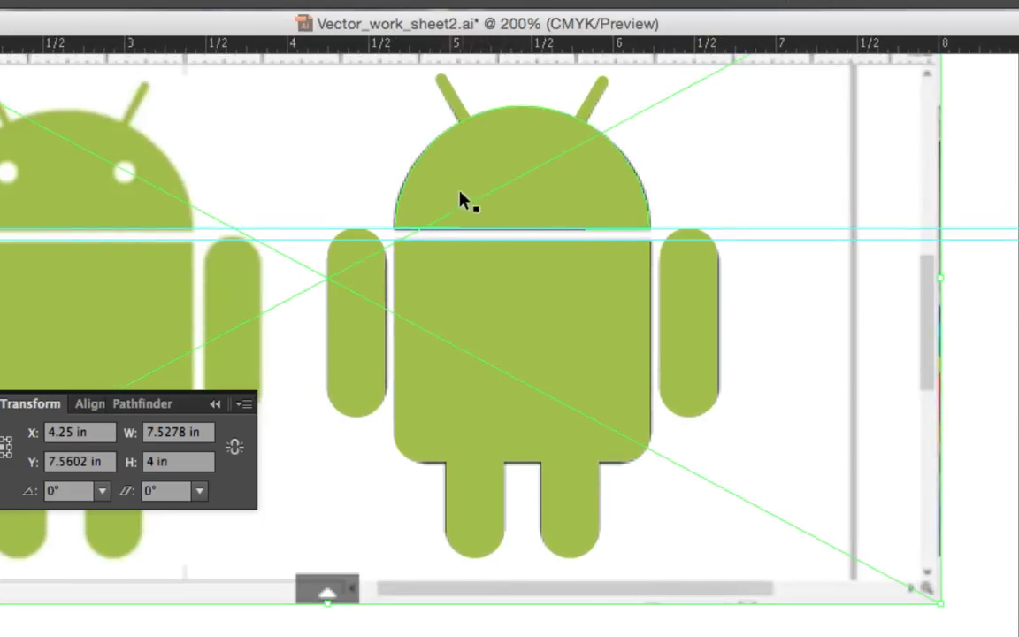
left_click_drag(389, 172, 718, 190)
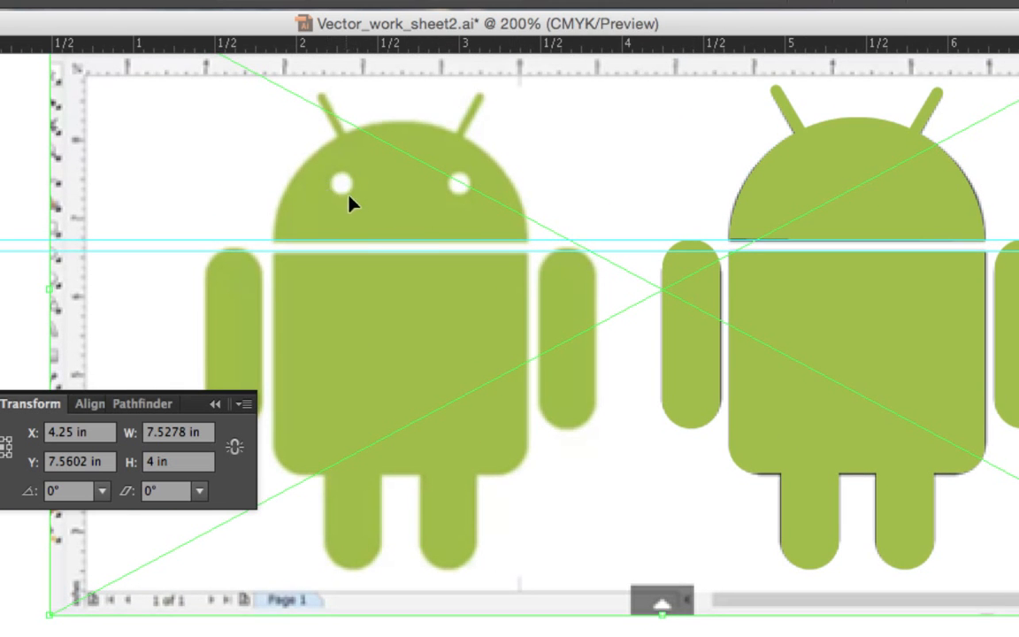
left_click_drag(723, 157, 387, 159)
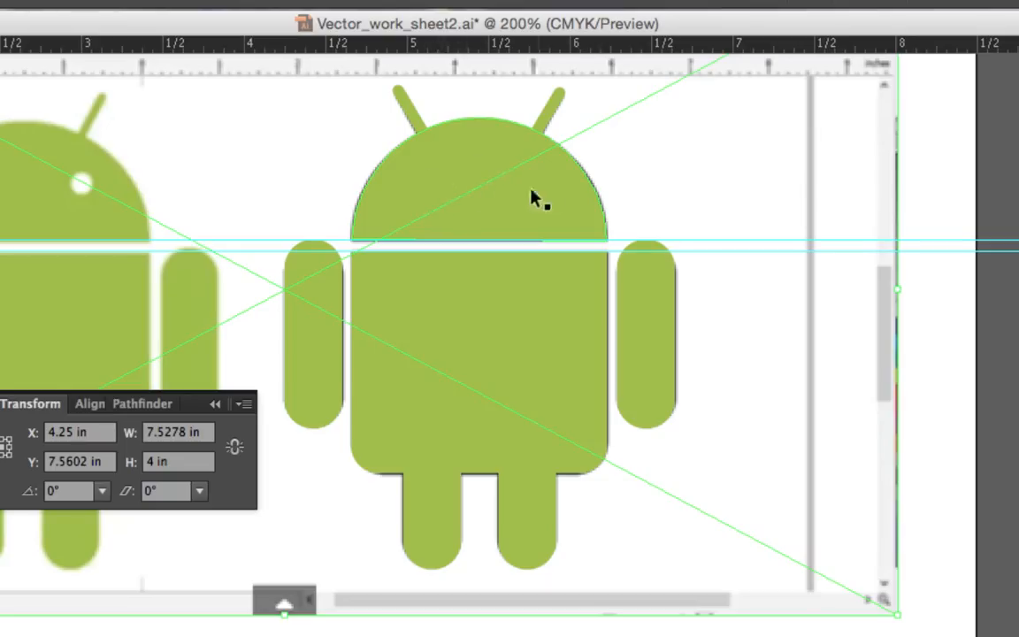
left_click(475, 165)
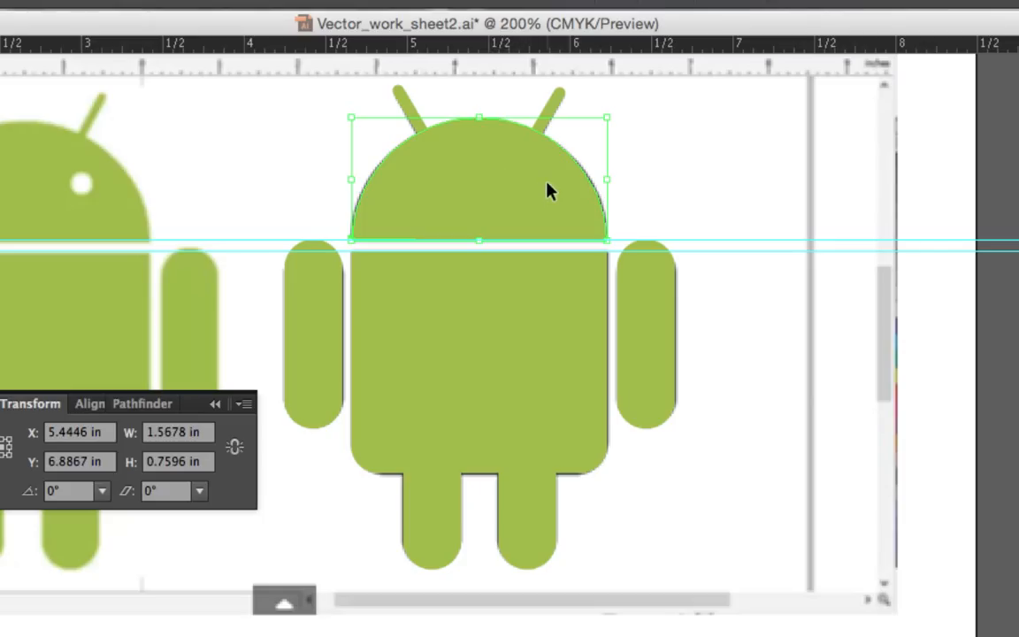
left_click_drag(546, 190, 174, 213)
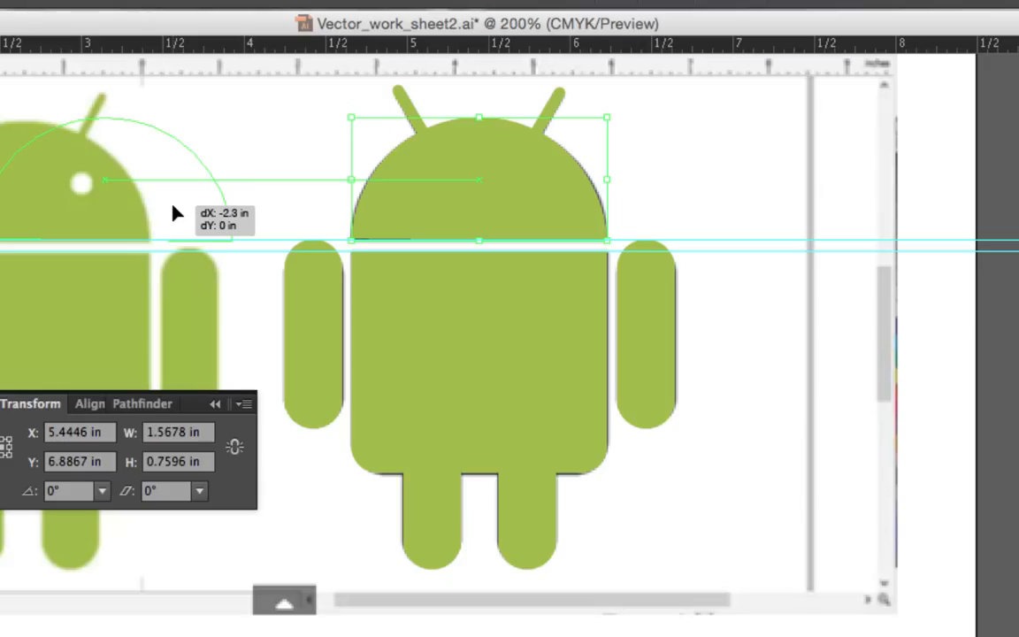
left_click_drag(174, 213, 165, 209)
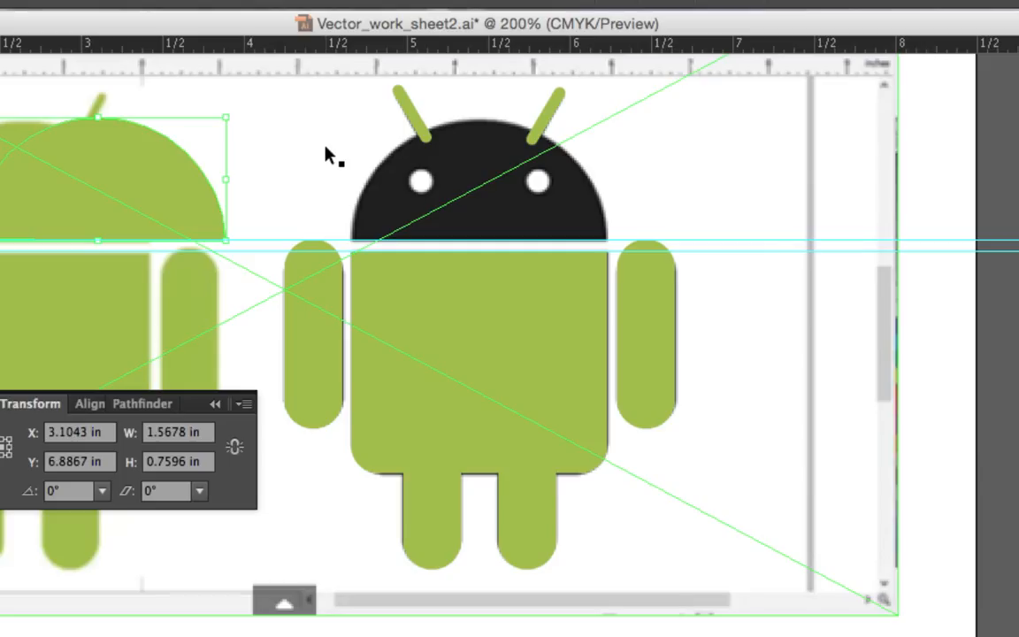
Nudge the moved head shape sideways along the guide, keeping it clear of the black reference head
key("Right")
key("Right")
key("Right")
key("Right")
key("Right")
key("Left")
key("Left")
key("Left")
key("Left")
key("Left")
key("Left")
key("Left")
key("Left")
key("Left")
key("Left")
key("Left")
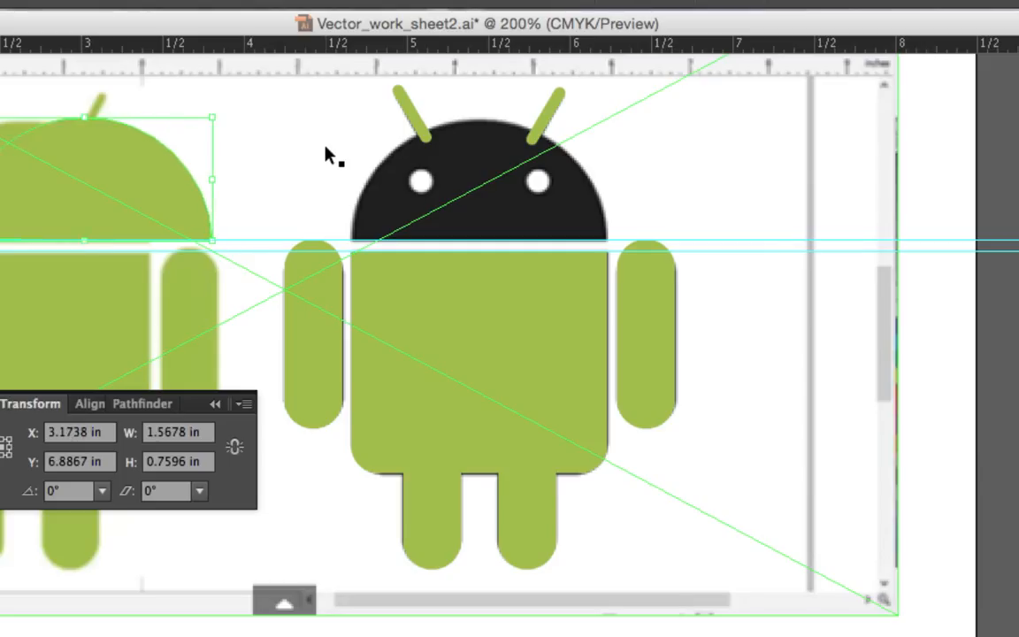
key("shift+Right")
key("shift+Right")
key("shift+Right")
key("shift+Right")
key("shift+Left")
key("shift+Left")
key("shift+Right")
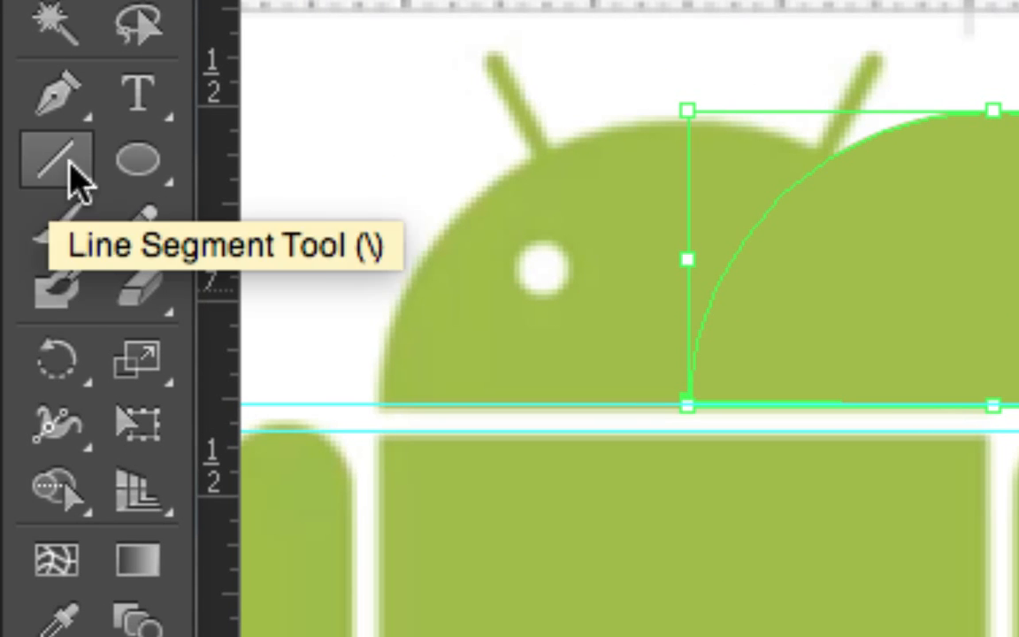
Draw a green circle about 0.15 in across over the left white eye of the black head
left_click(141, 166)
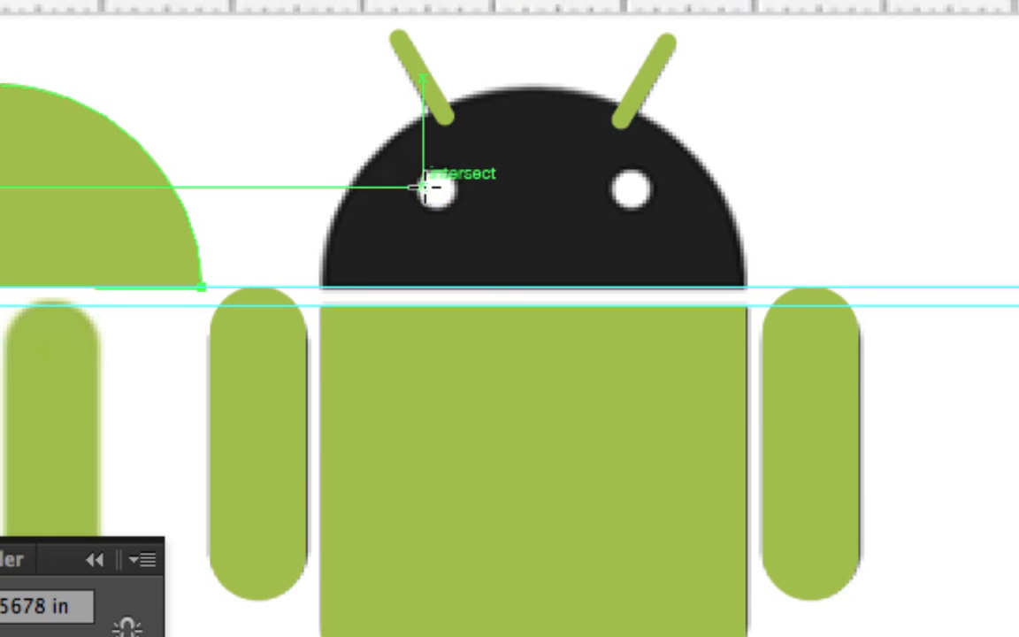
mouse_move(421, 186)
left_mouse_down()
mouse_move(465, 197)
mouse_move(483, 207)
mouse_move(453, 200)
mouse_move(485, 216)
mouse_move(465, 208)
left_mouse_up()
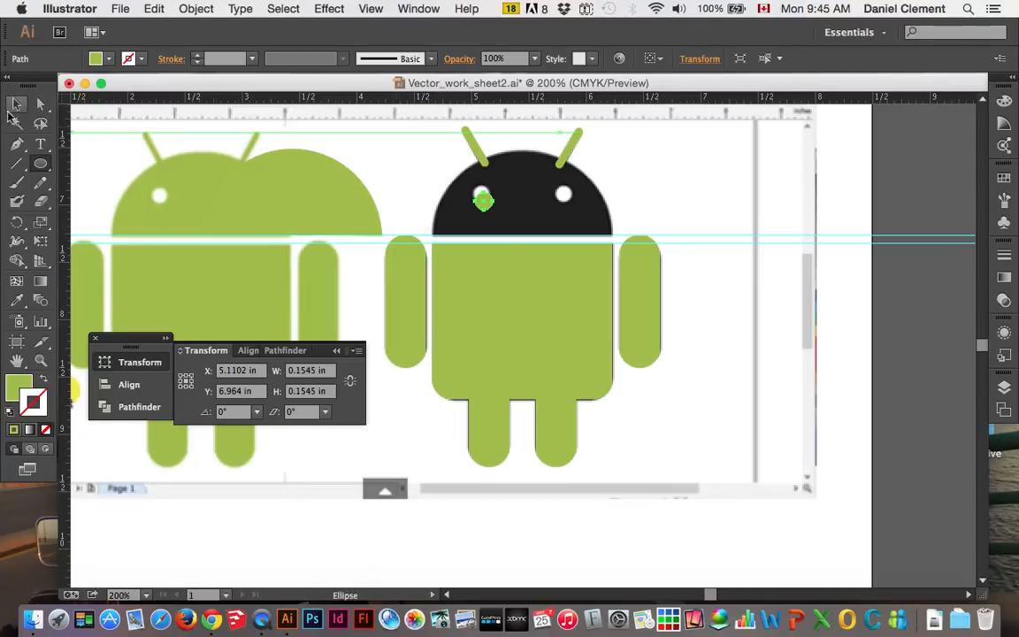
left_click(17, 104)
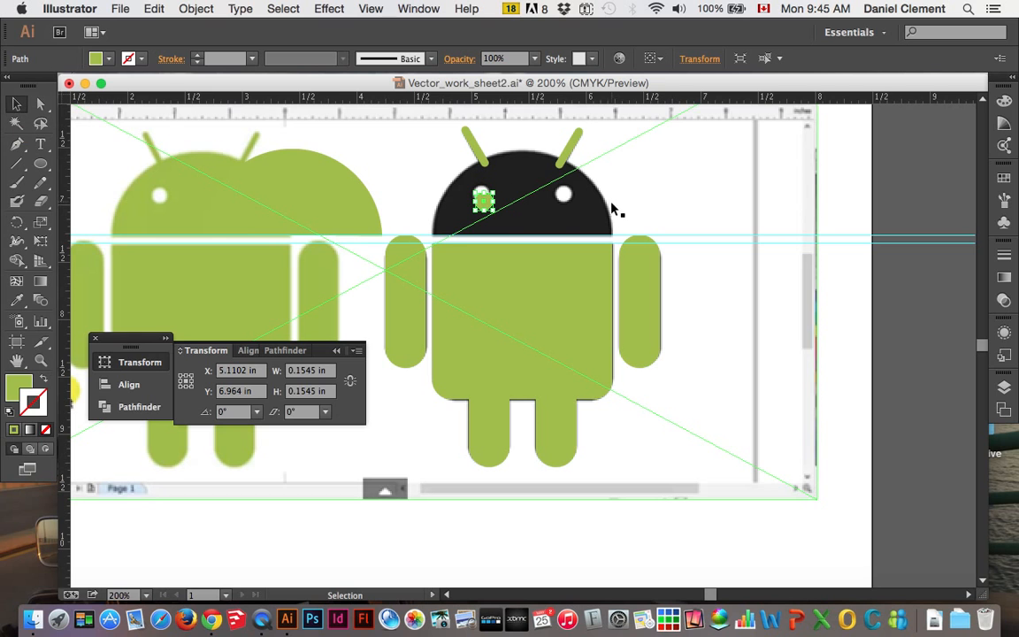
Resize the green circle to about 0.149 in across and move it up onto the left white eye
key("super+equal")
key("super+equal")
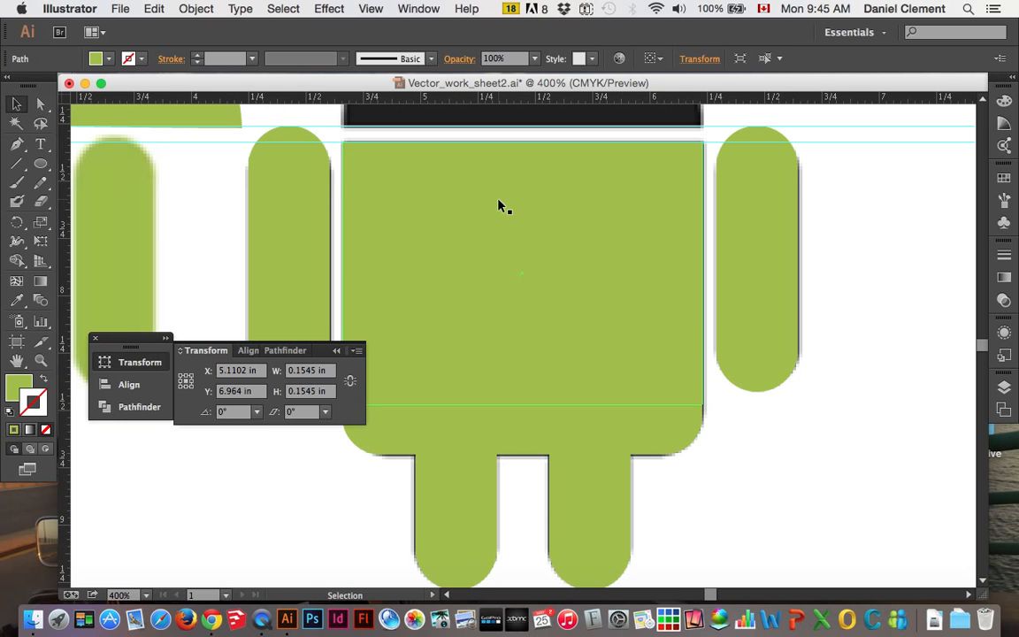
scroll(499, 202, "up", 5)
key("a")
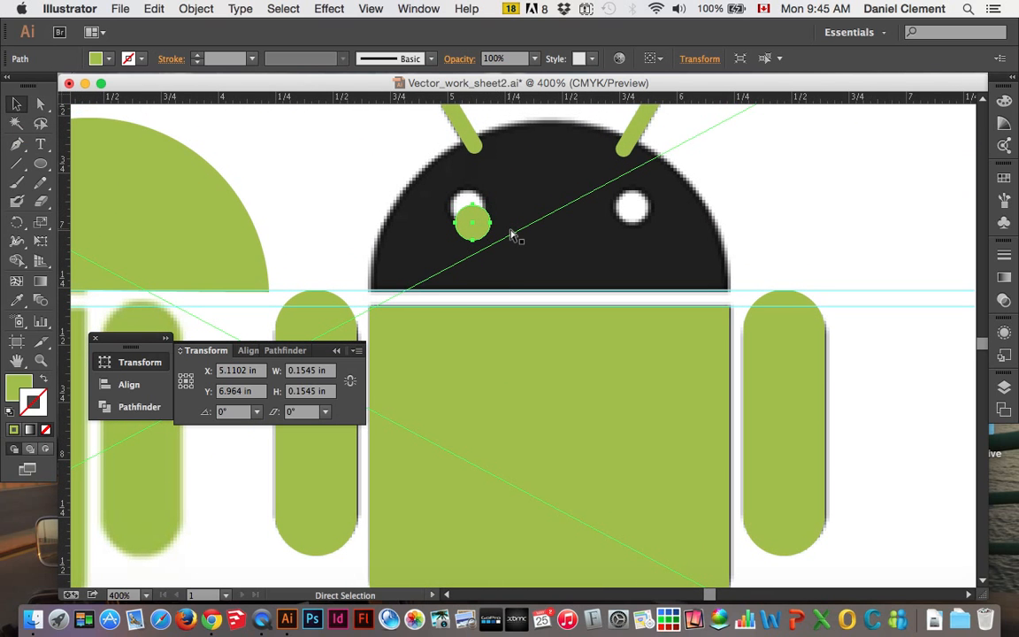
key("super+equal")
key("super+equal")
key("v")
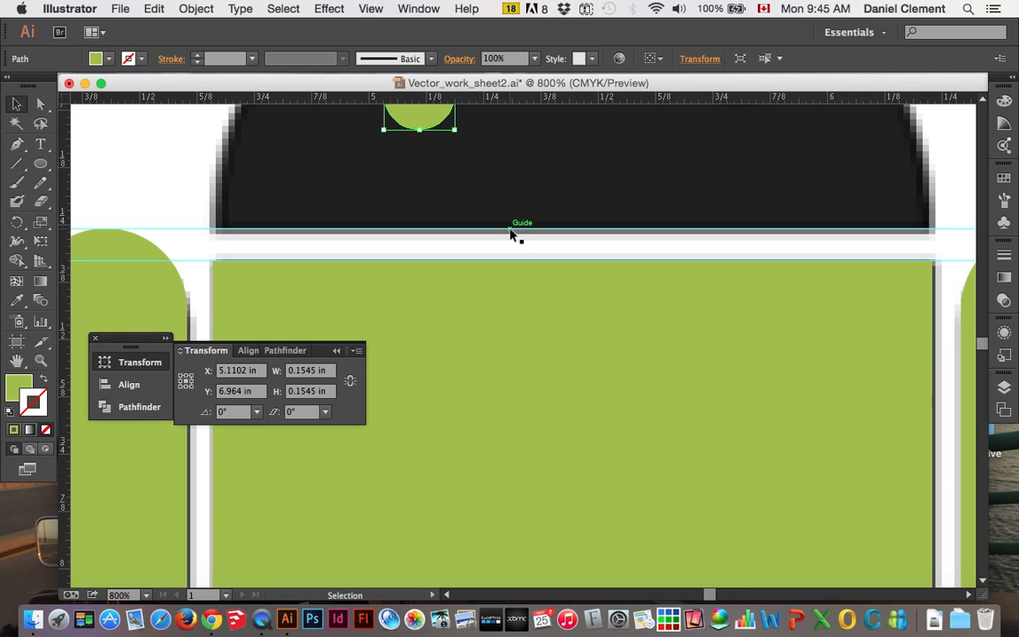
scroll(511, 235, "up", 3)
scroll(511, 235, "up", 5)
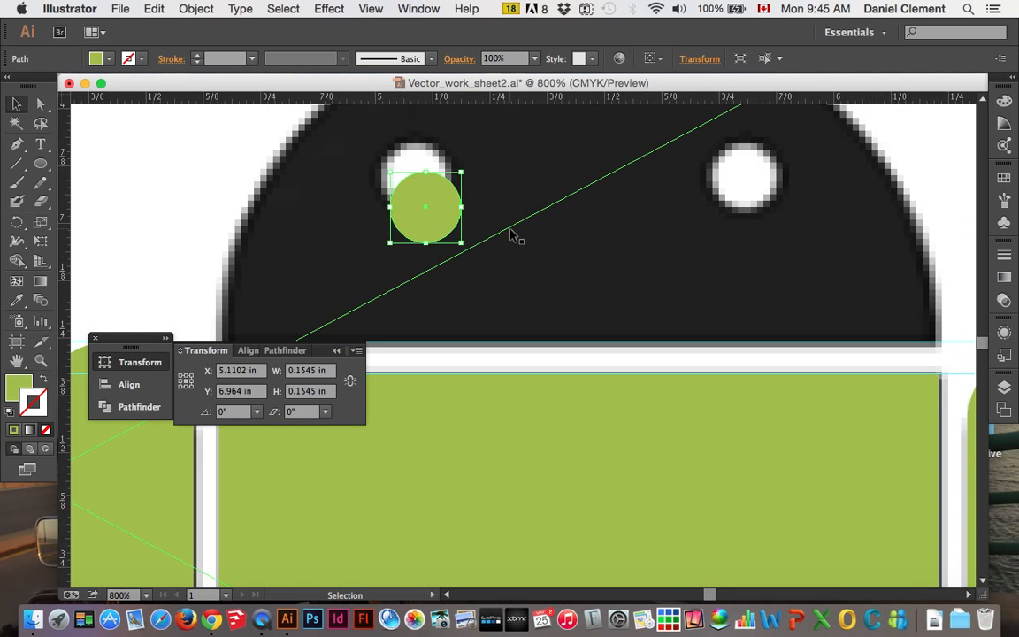
left_click_drag(415, 320, 461, 239)
key("Down")
key("Right")
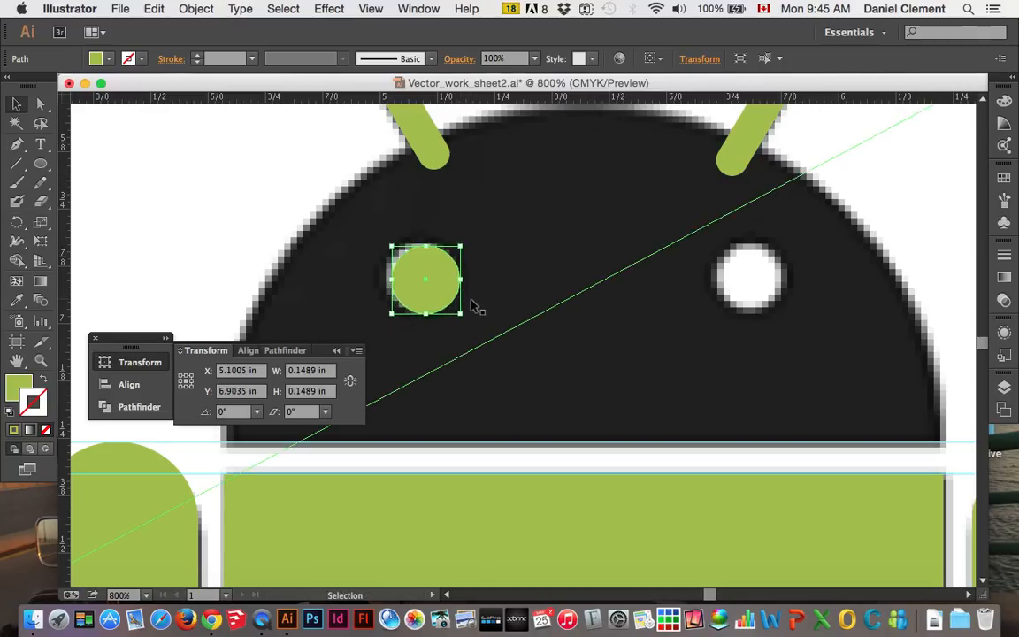
Nudge the green circle until it is centred on the left white eye
key("Left")
key("Left")
key("Up")
key("Right")
key("Down")
key("Up")
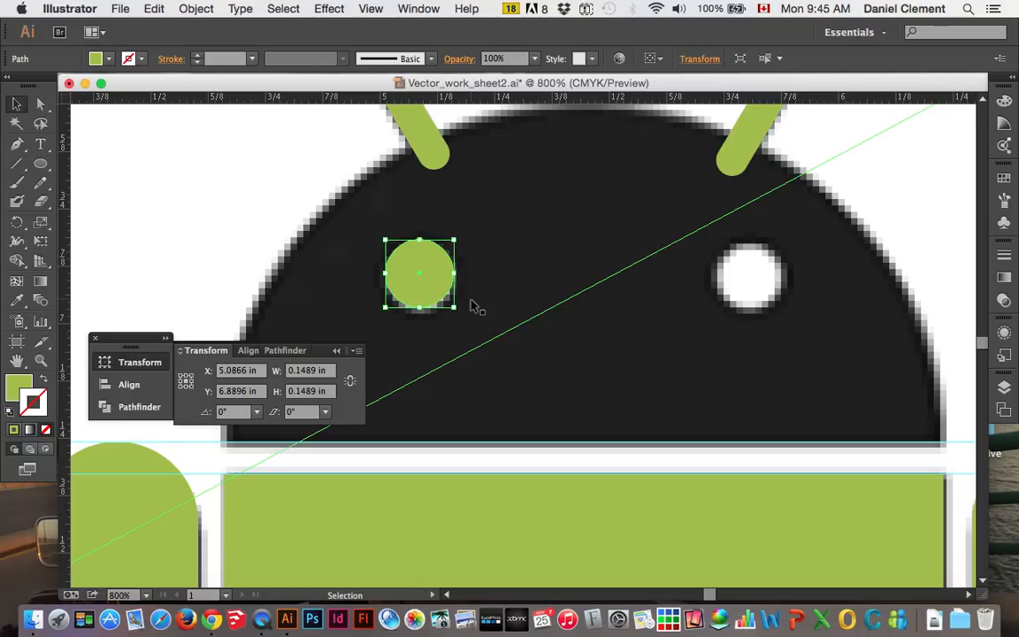
key("Down")
key("Up")
key("Down")
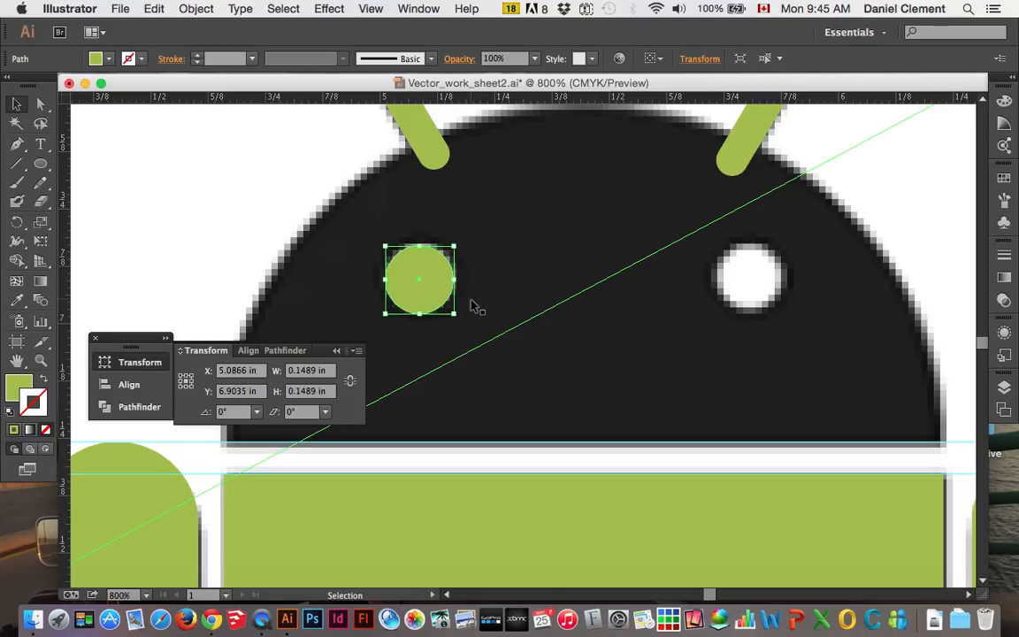
Copy the left eye circle and place the duplicate over the right white eye
key("super+c")
key("super+v")
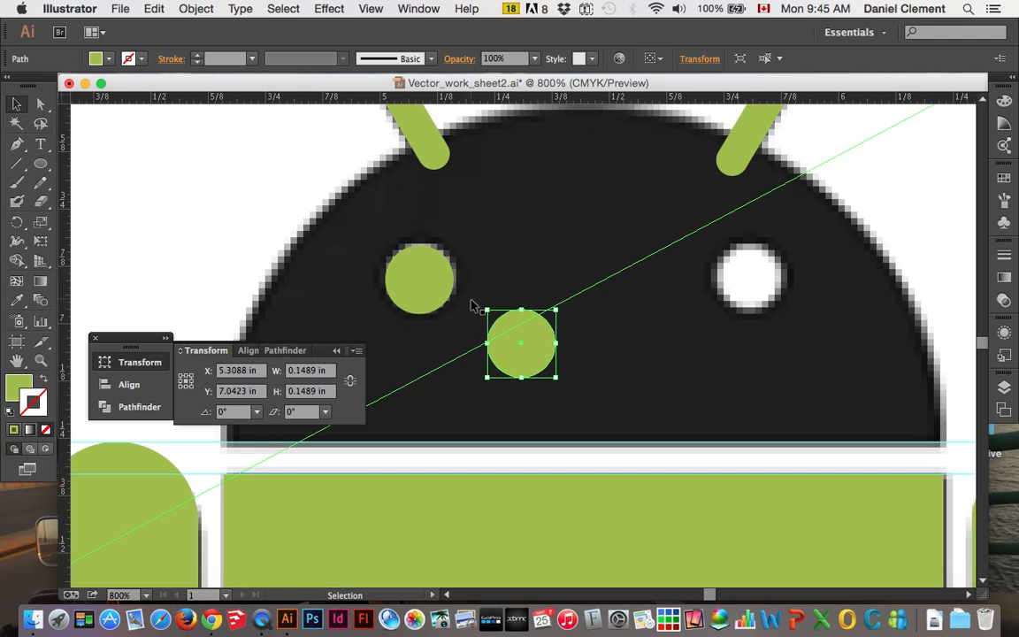
left_click_drag(526, 364, 753, 298)
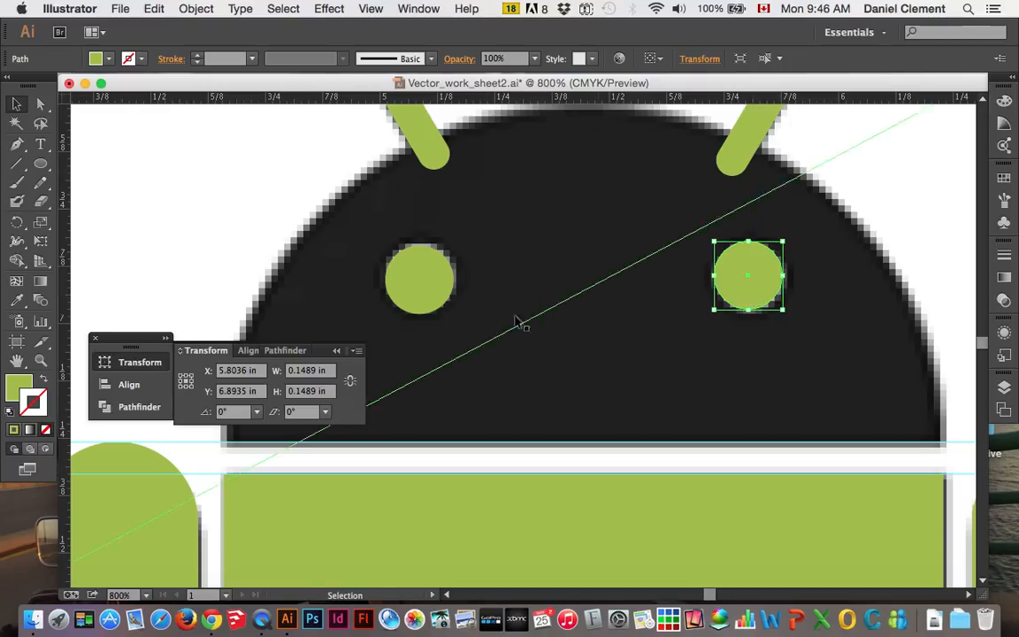
Select both eye circles on the black head and change their fill to white (FFFFFF)
left_click(420, 296, "shift")
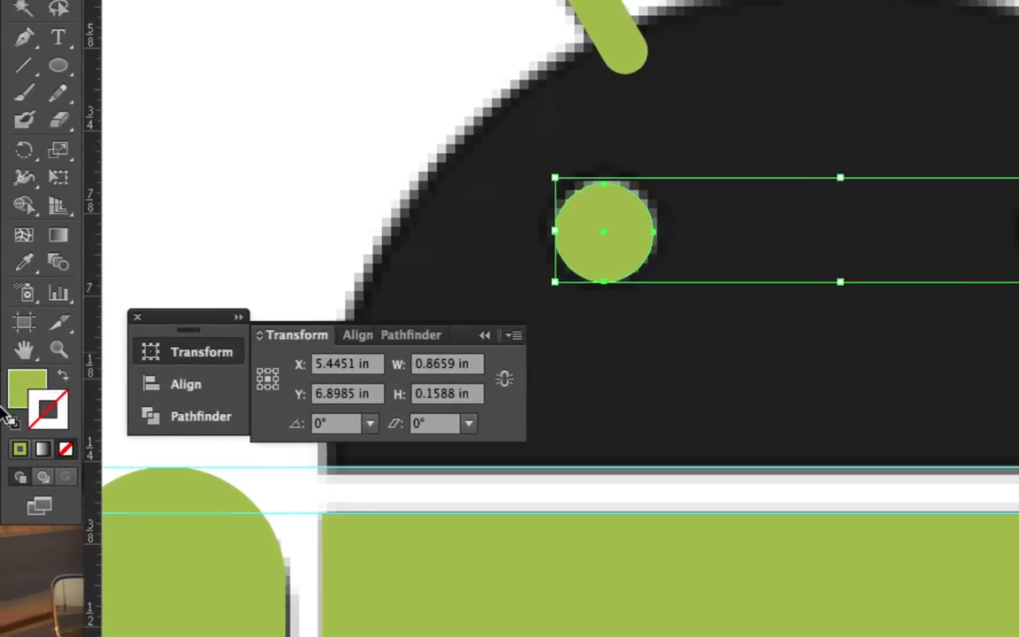
left_click(68, 402)
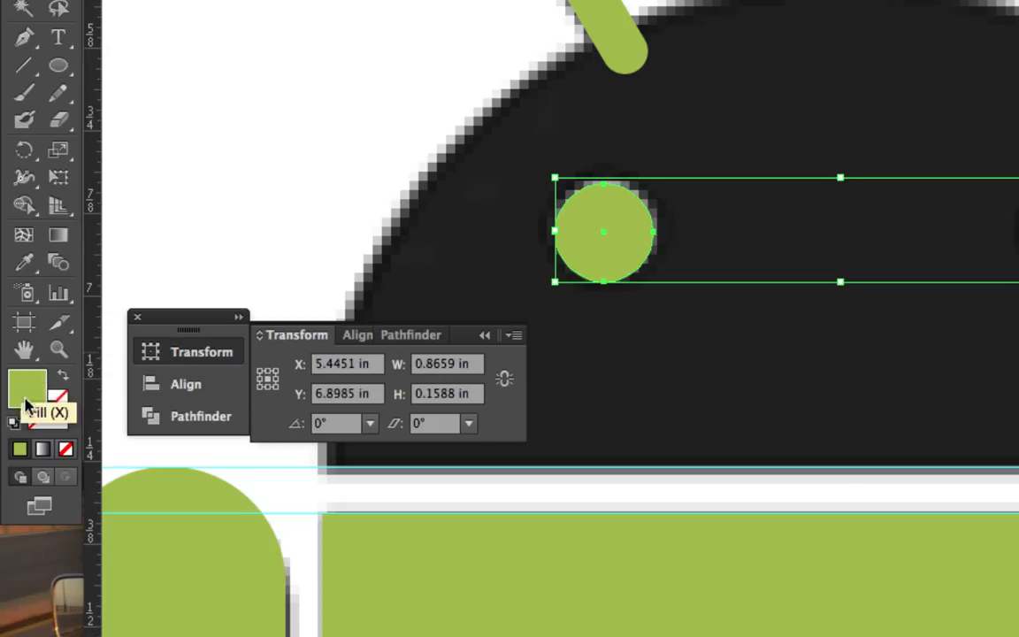
left_click(40, 394)
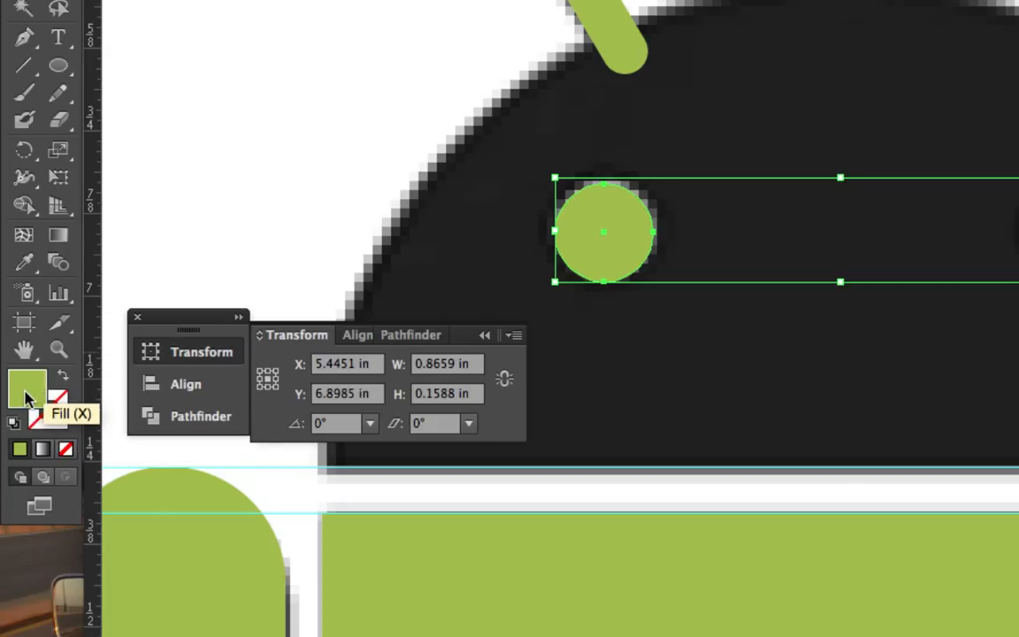
double_click(25, 391)
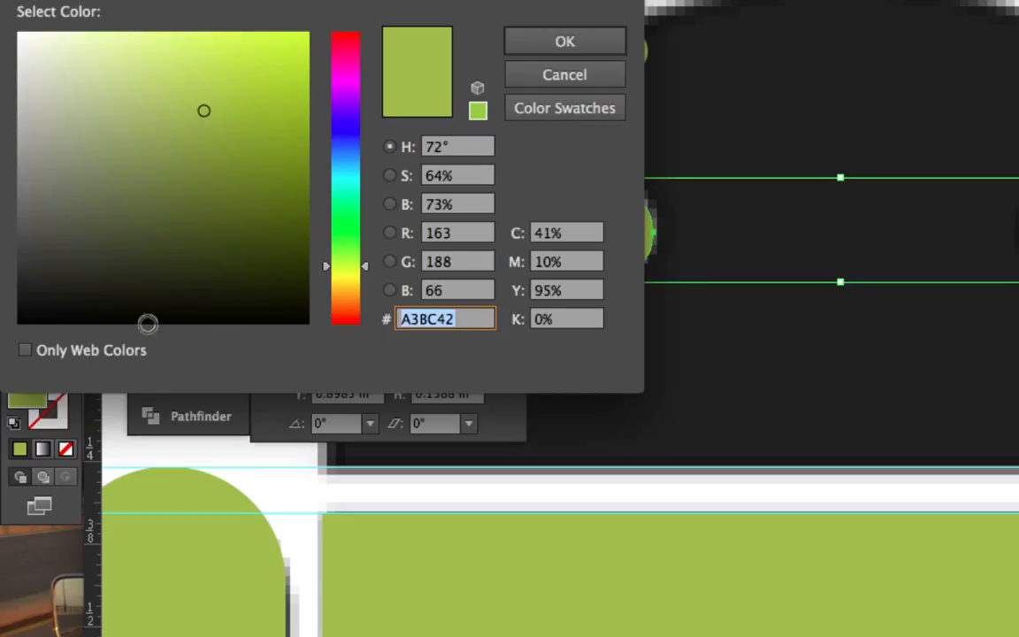
left_click_drag(367, 274, 371, 27)
mouse_move(204, 110)
left_mouse_down()
mouse_move(24, 38)
mouse_move(20, 21)
left_mouse_up()
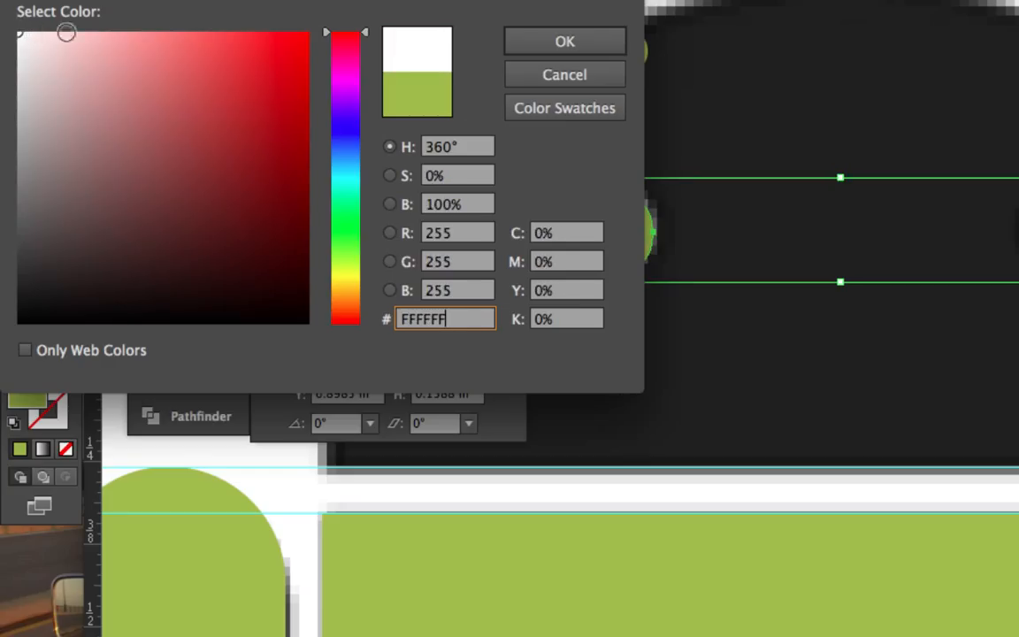
left_click(566, 43)
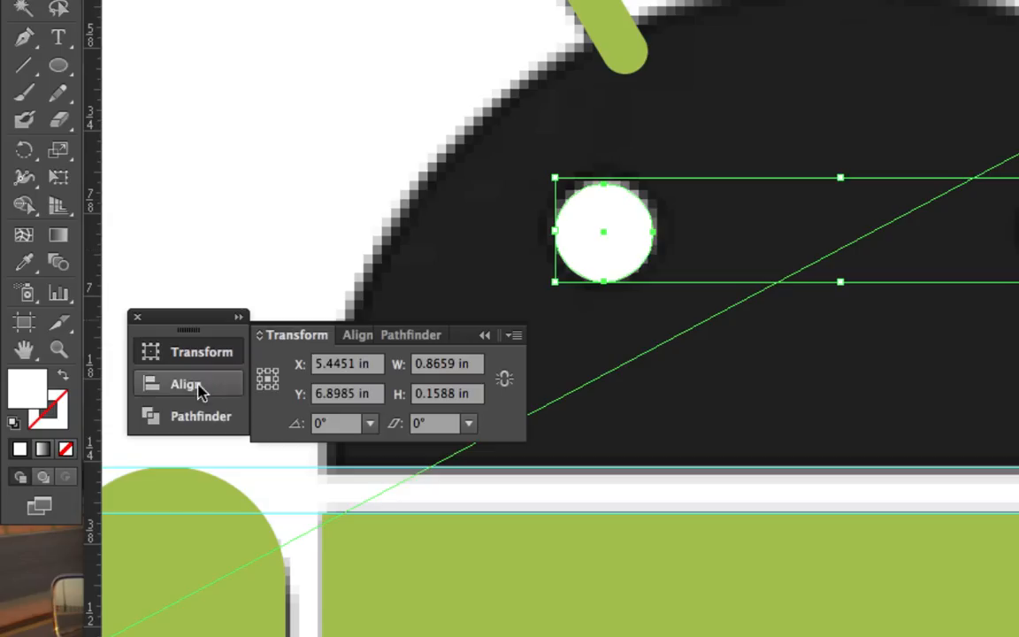
Collapse the Transform settings and move the green half-circle head over the black head, aligned above the body
scroll(733, 278, "right", 5)
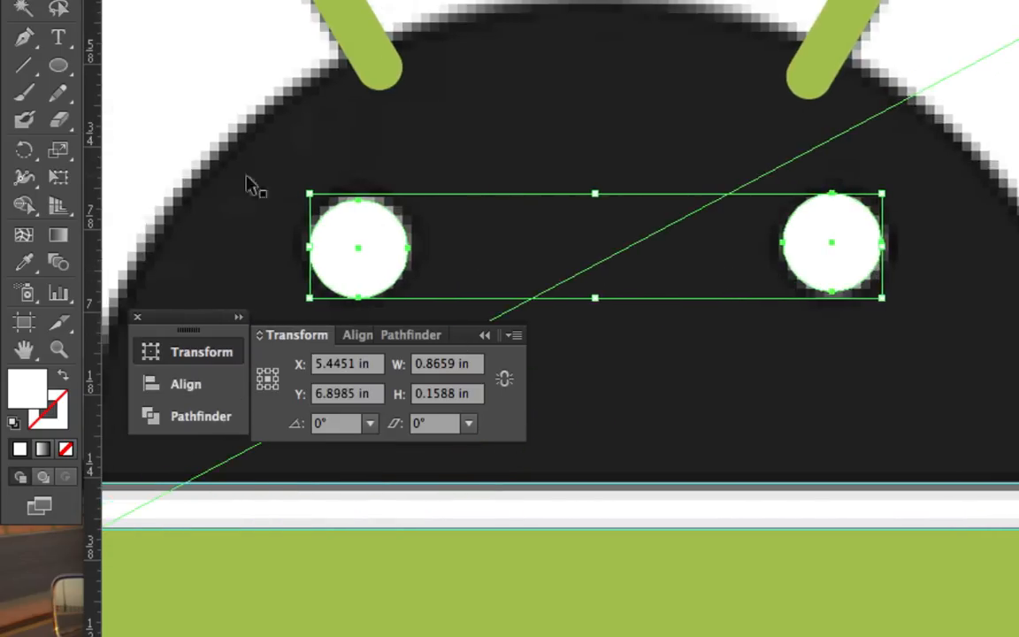
key("super+minus")
key("super+minus")
key("super+minus")
key("super+minus")
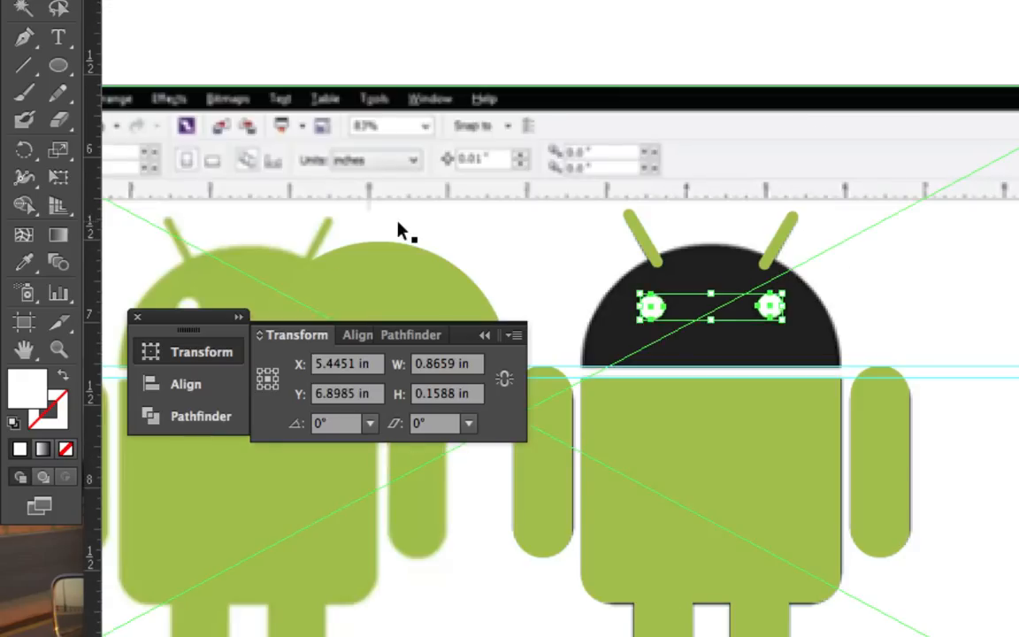
left_click(484, 335)
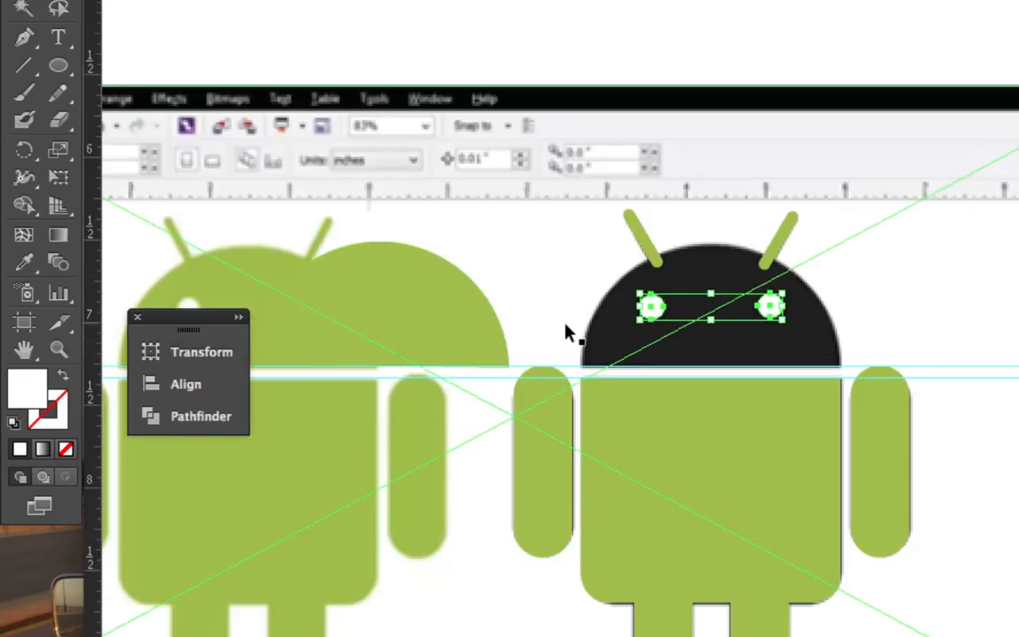
key("super+minus")
key("super+minus")
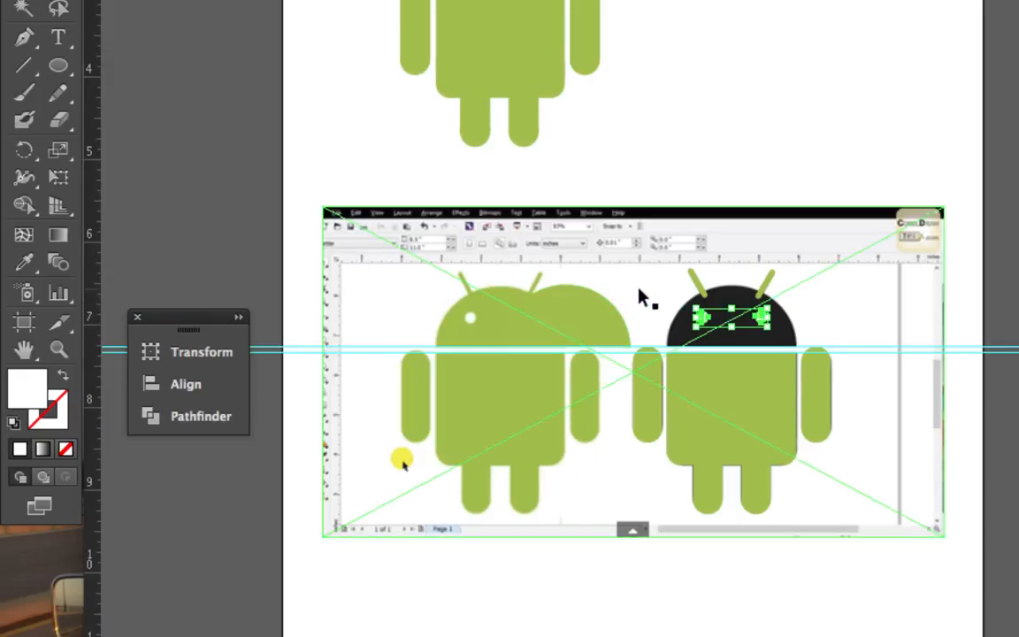
left_click(598, 313)
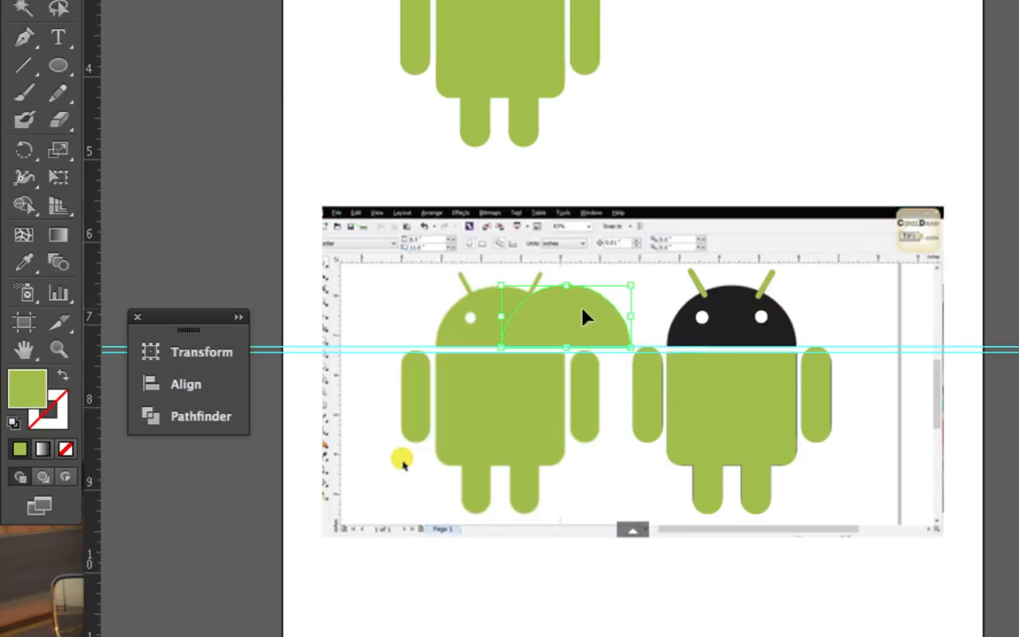
left_click_drag(582, 319, 647, 318)
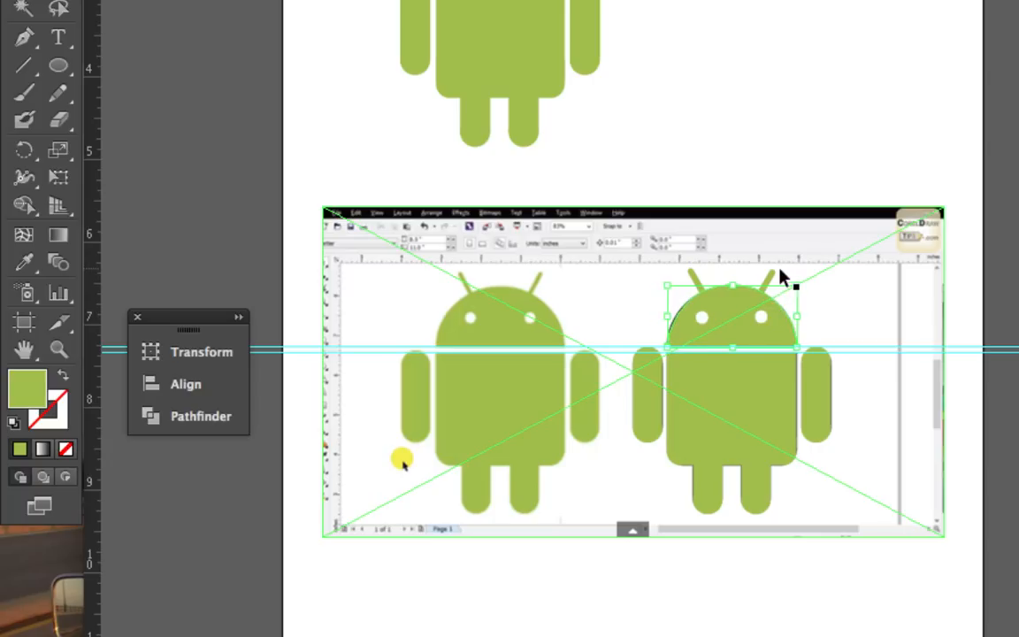
Check the traced head's fit up close and delete the reference screenshot behind the vector robot
key("super+plus")
key("super+plus")
key("super+plus")
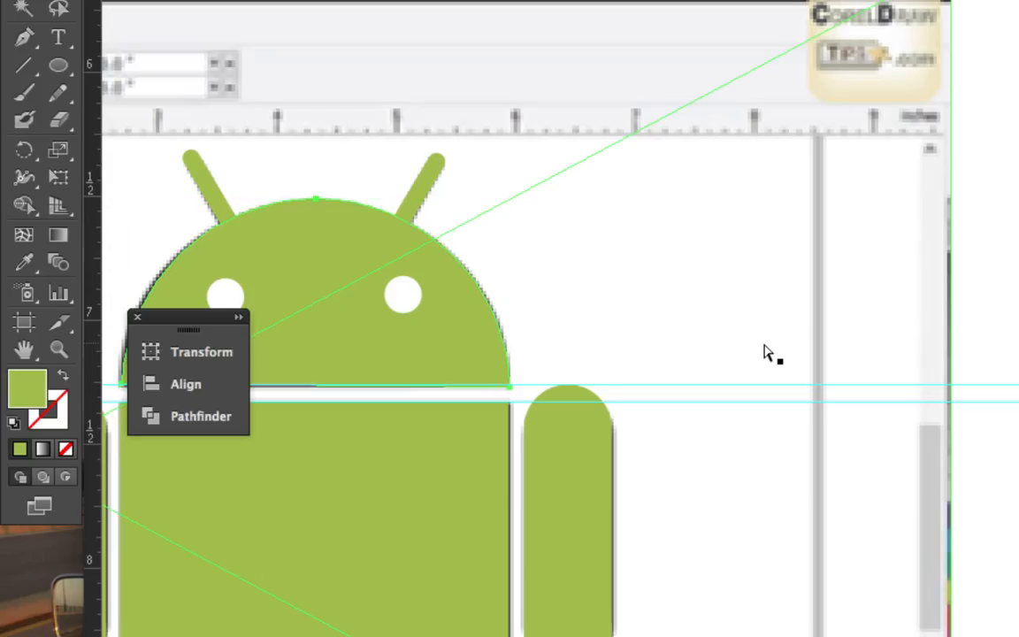
key("super+minus")
key("super+minus")
key("super+minus")
key("super+minus")
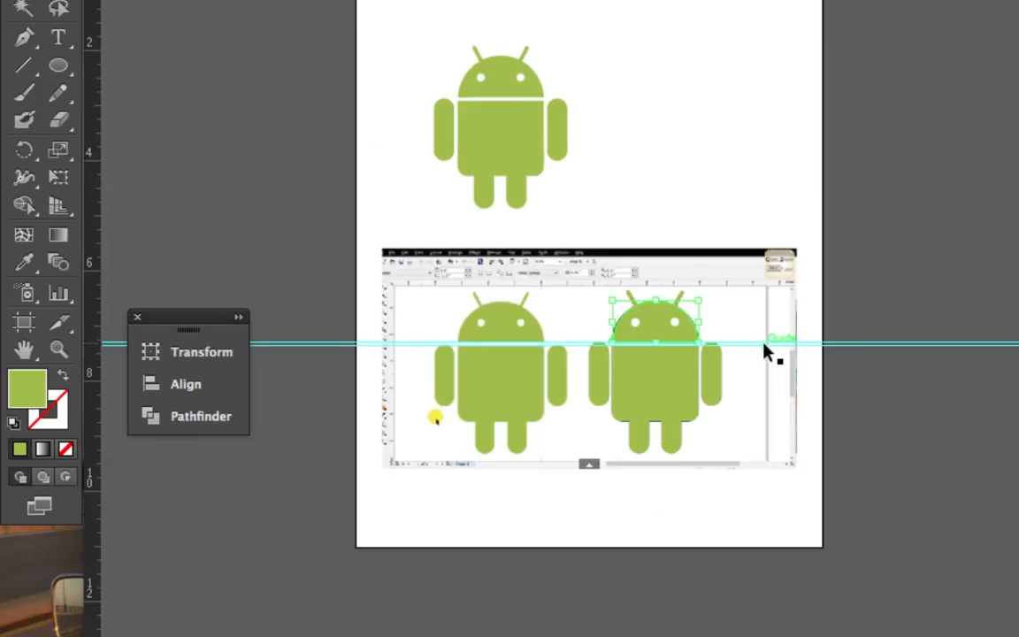
left_click(660, 278)
key("Delete")
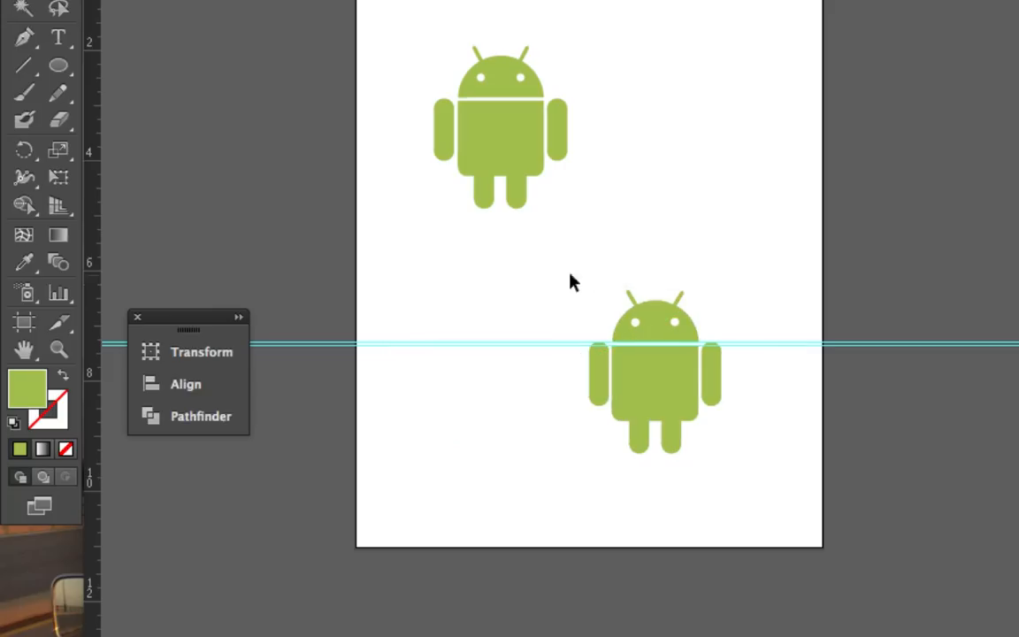
Select both horizontal guides running between the robot's head and body
left_click_drag(407, 312, 433, 370)
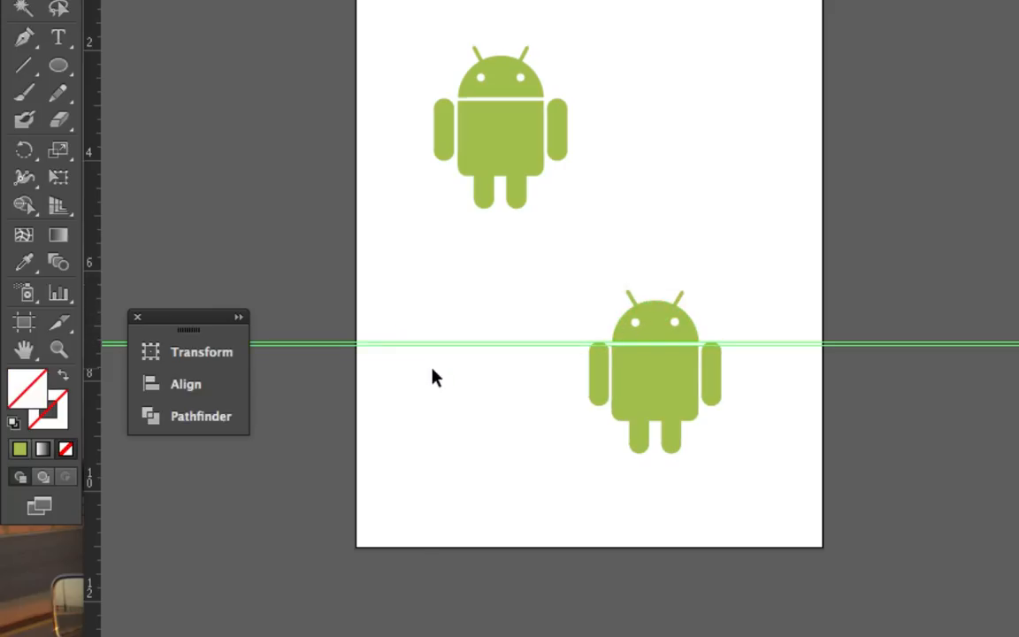